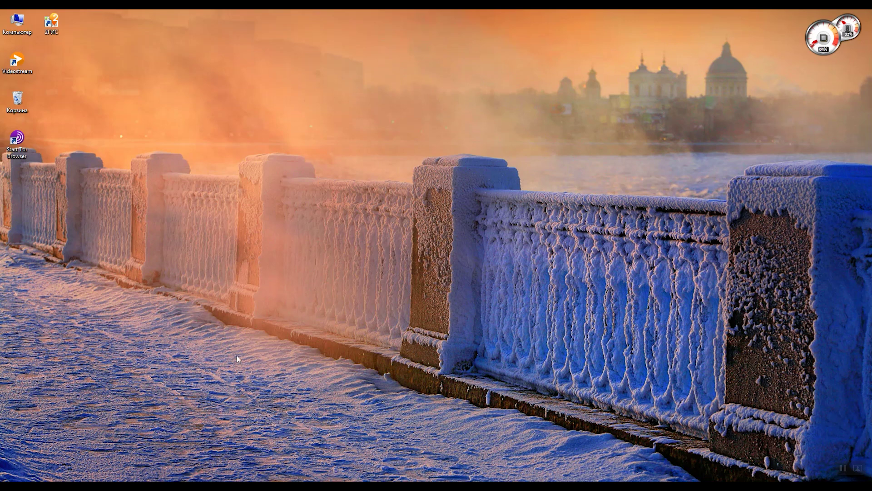
Bring up the Quickload 3.8 folder window and go up to the parent folder Квика.
{"action": "mouse_move", "coordinate": [109, 486]}
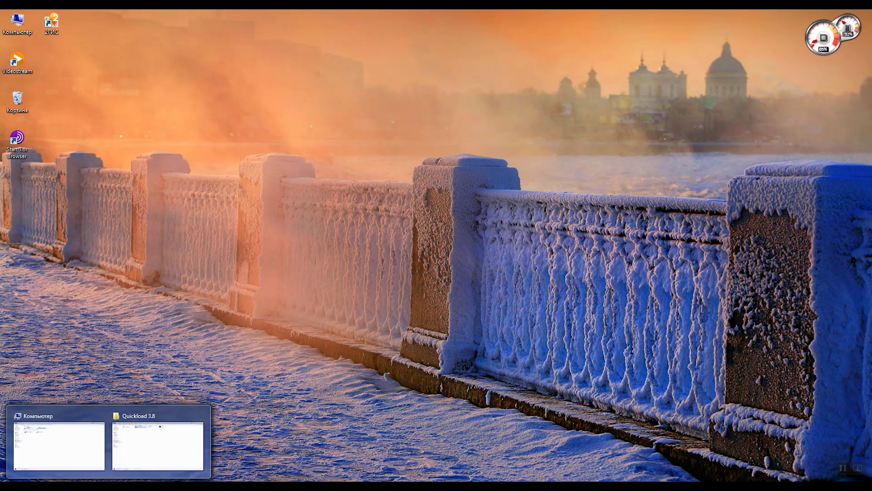
{"action": "left_click", "coordinate": [151, 454]}
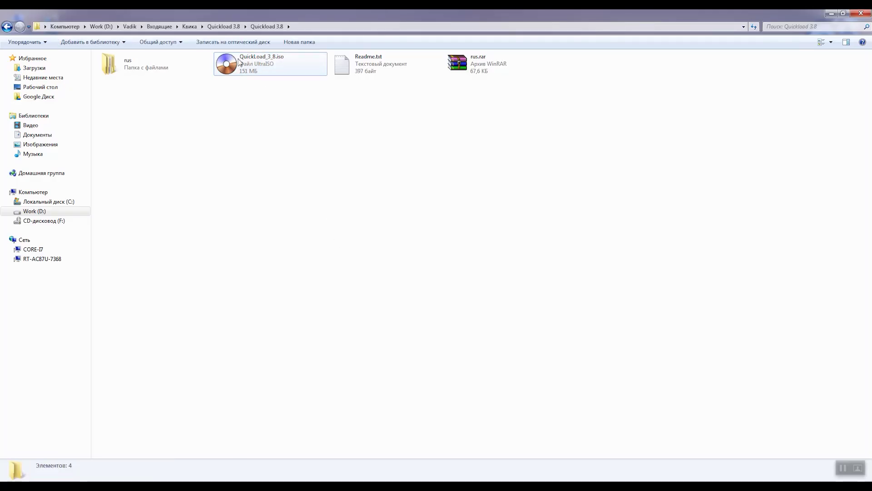
{"action": "left_click", "coordinate": [223, 27]}
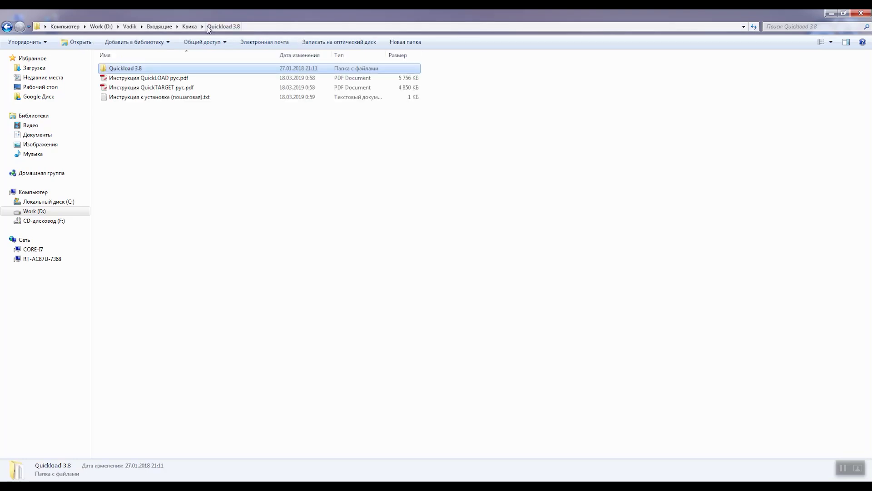
{"action": "left_click", "coordinate": [183, 26]}
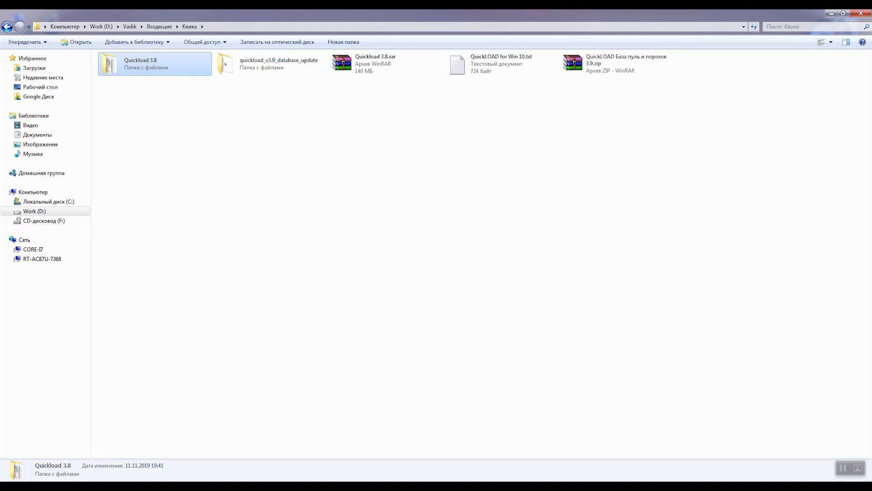
{"action": "key", "text": "super"}
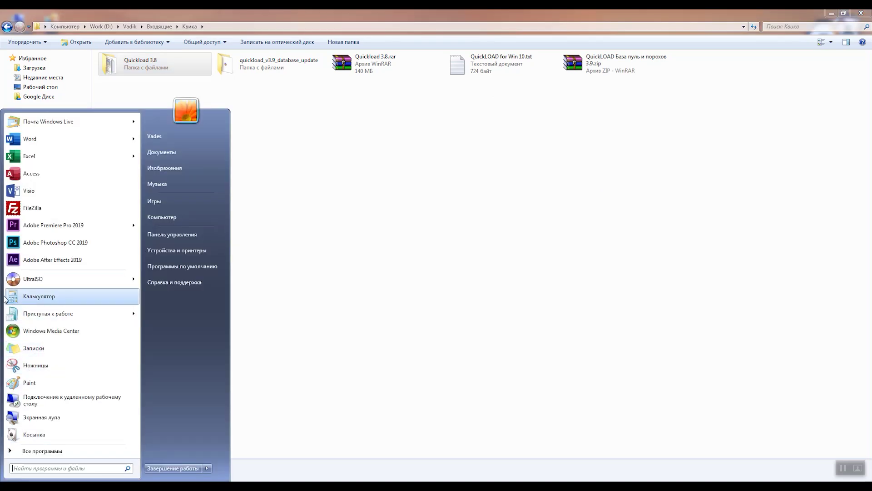
{"action": "mouse_move", "coordinate": [20, 280]}
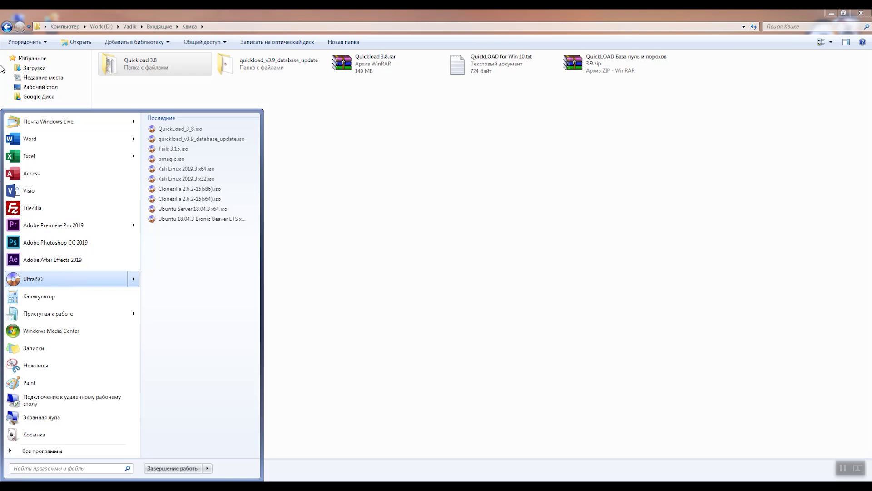
{"action": "left_click", "coordinate": [584, 348]}
{"action": "left_click", "coordinate": [584, 348]}
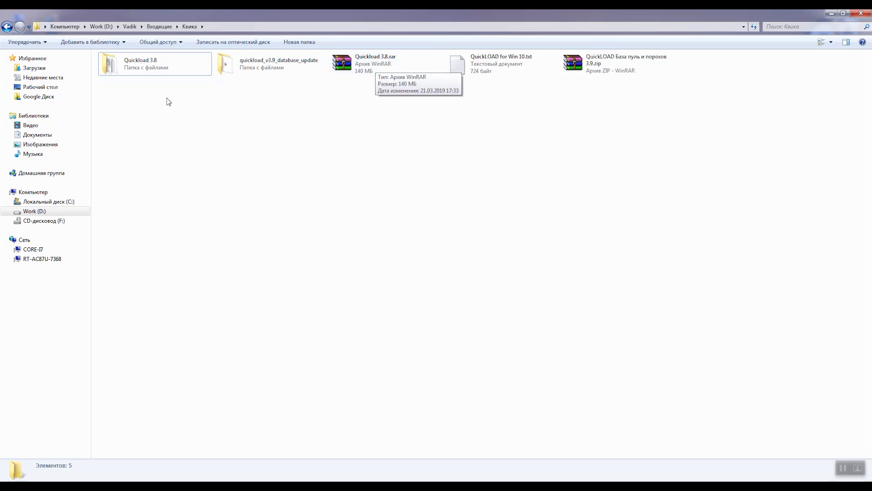
Open the step-by-step installation instructions text file in the Quickload 3.8 folder and read it.
{"action": "double_click", "coordinate": [164, 69]}
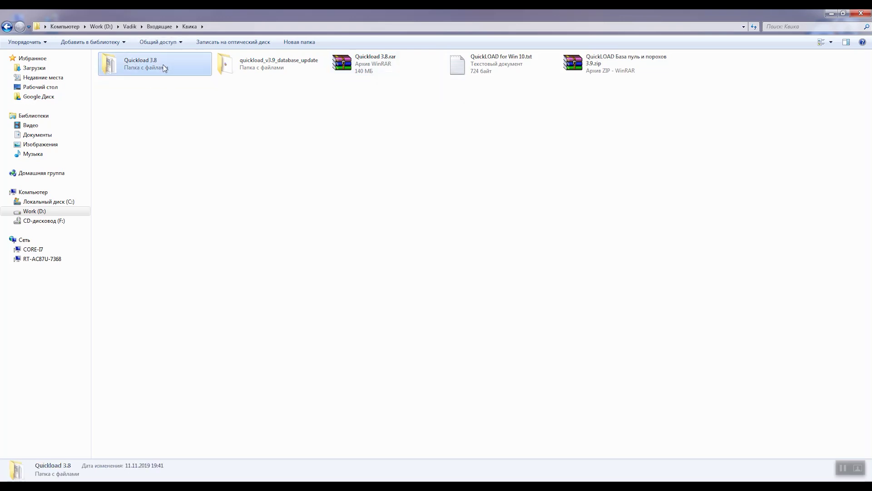
{"action": "double_click", "coordinate": [141, 97]}
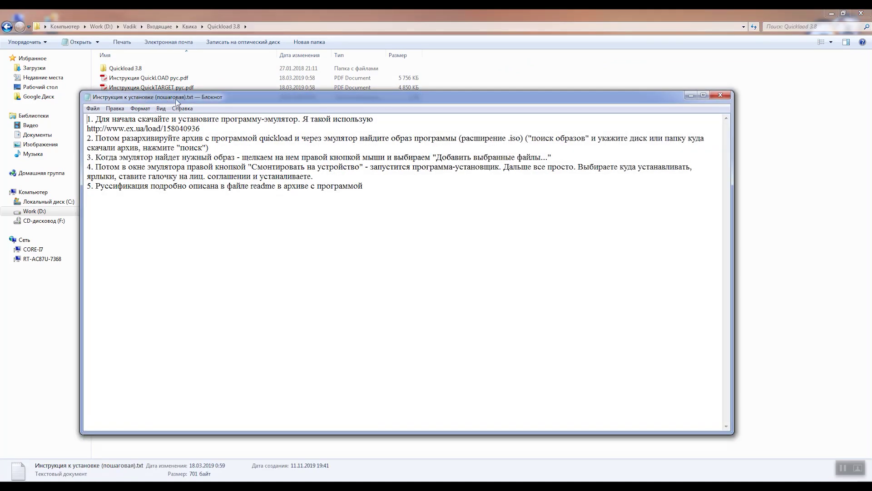
{"action": "left_click_drag", "start_coordinate": [230, 92], "coordinate": [274, 101]}
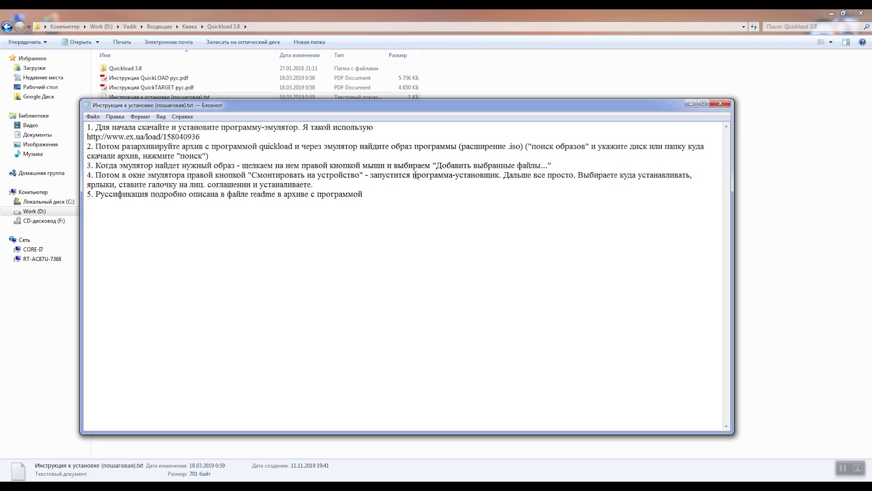
{"action": "left_click_drag", "start_coordinate": [476, 105], "coordinate": [512, 134]}
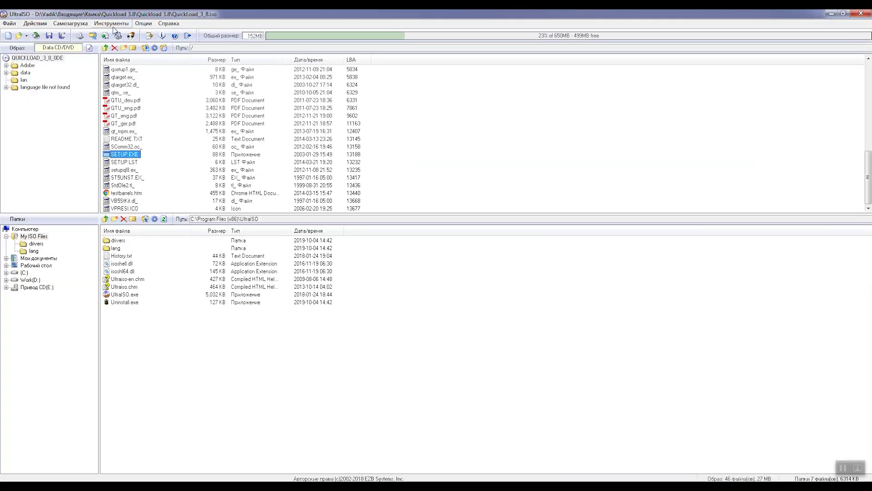
In UltraISO, mount the image QuickLoad_3_8.iso from the inner Quickload 3.8 folder to virtual drive F:.
{"action": "left_click", "coordinate": [112, 25]}
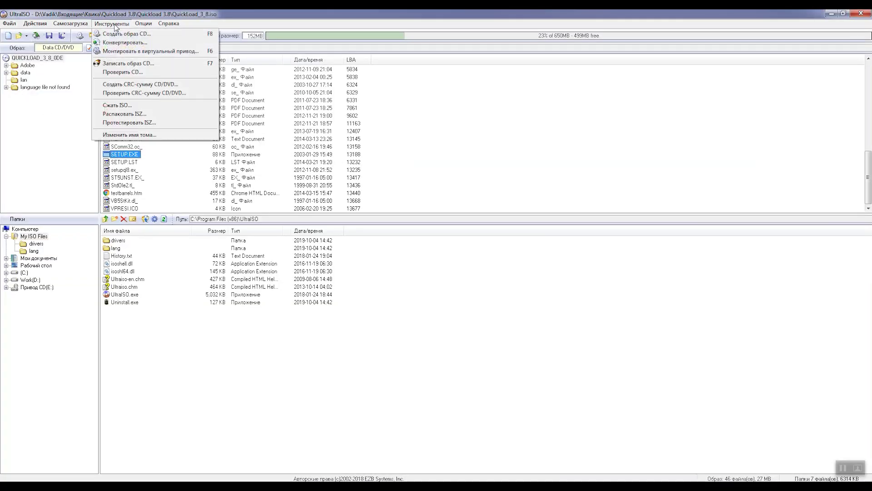
{"action": "left_click", "coordinate": [115, 52]}
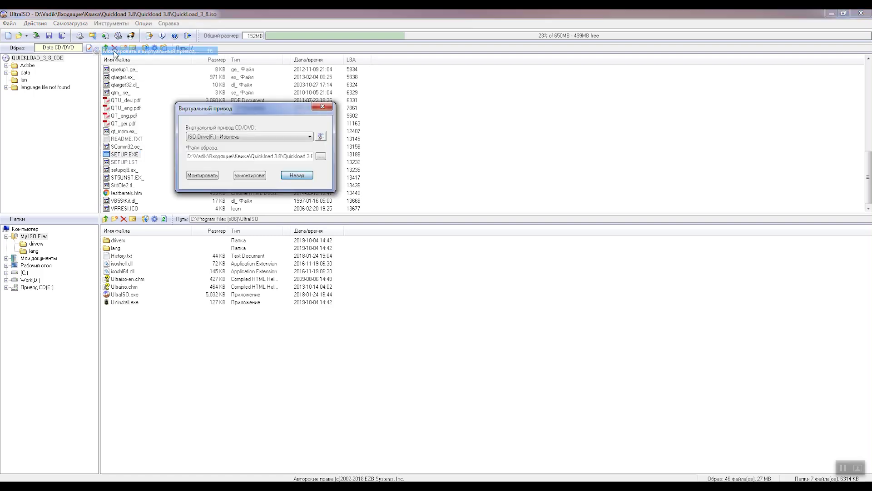
{"action": "left_click", "coordinate": [321, 156]}
{"action": "left_click", "coordinate": [125, 30]}
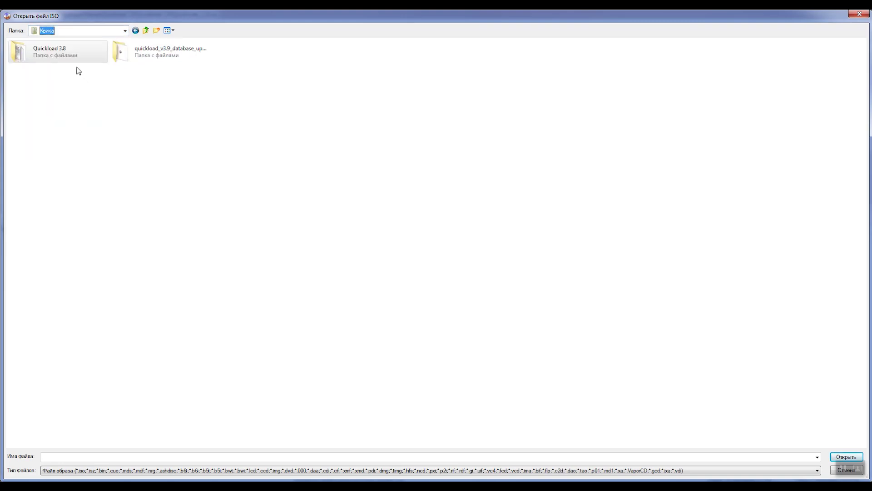
{"action": "double_click", "coordinate": [62, 55]}
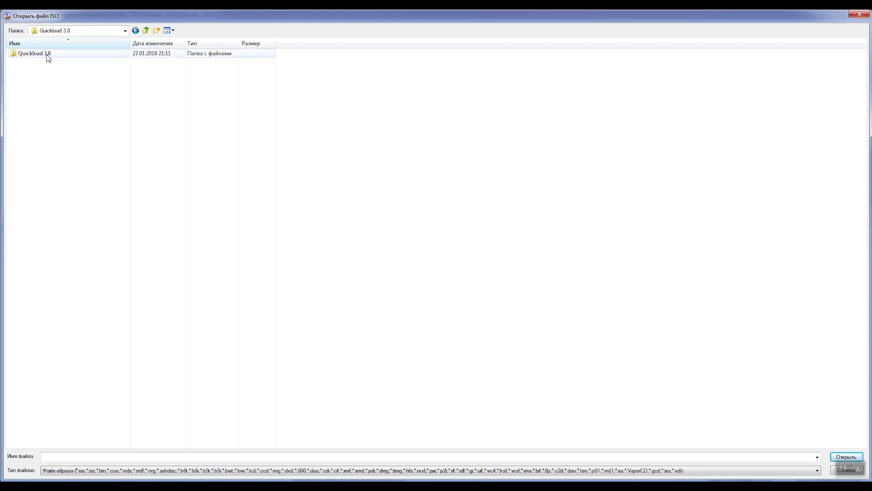
{"action": "double_click", "coordinate": [47, 54]}
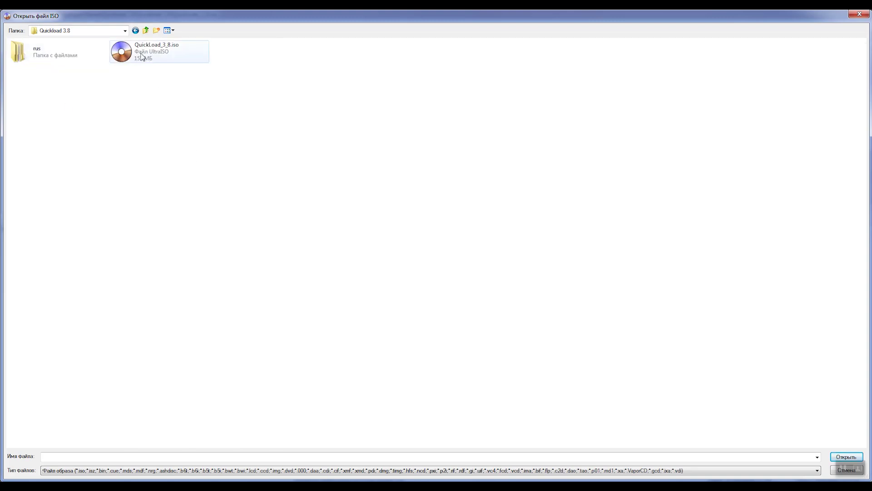
{"action": "left_click", "coordinate": [162, 51]}
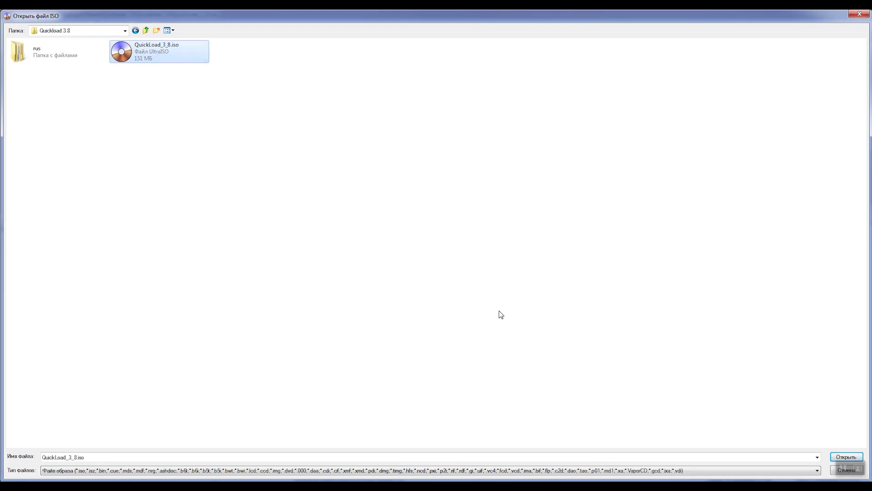
{"action": "left_click", "coordinate": [833, 454]}
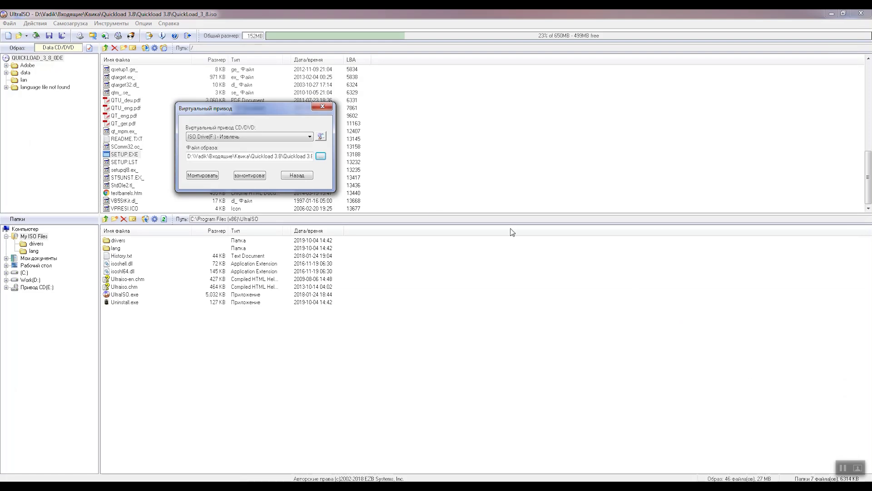
{"action": "left_click", "coordinate": [203, 175]}
Switch to the Computer window in Windows Explorer, open the mounted disc QUICKLOAD_3_8_0D on drive F: and run SETUP.EXE.
{"action": "left_click", "coordinate": [109, 486]}
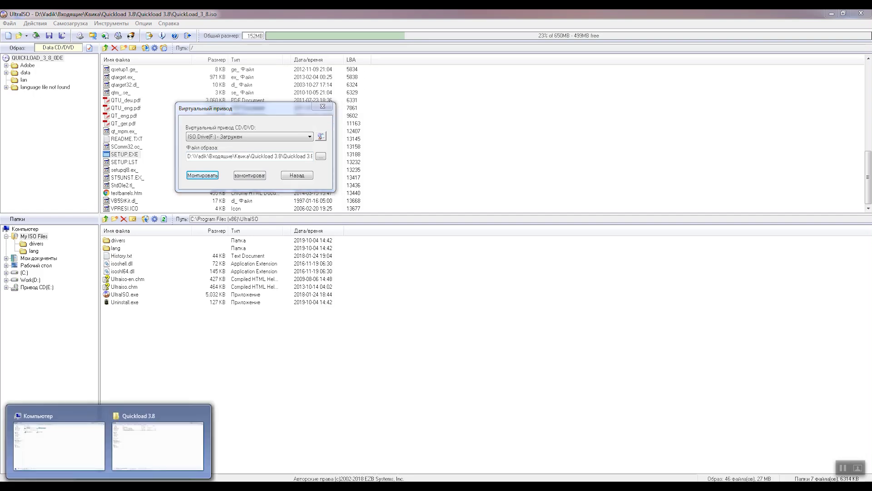
{"action": "left_click", "coordinate": [68, 460]}
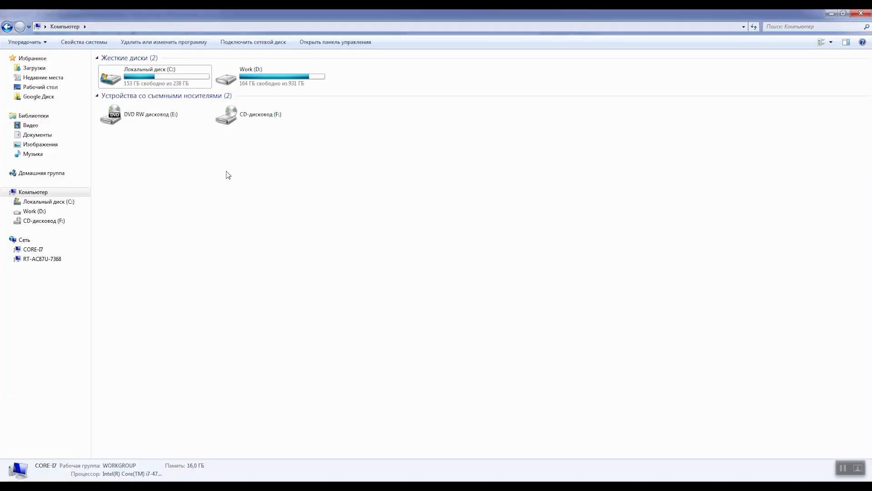
{"action": "right_click", "coordinate": [272, 160]}
{"action": "left_click", "coordinate": [295, 195]}
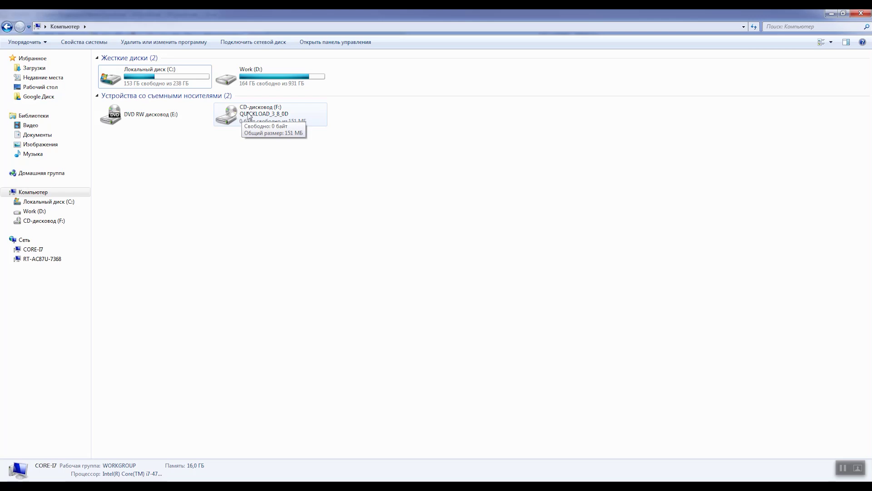
{"action": "left_click", "coordinate": [265, 119]}
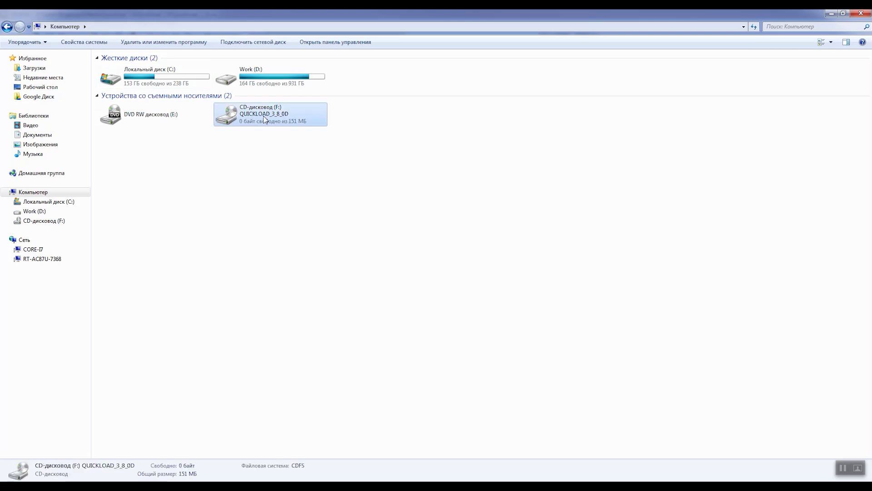
{"action": "double_click", "coordinate": [265, 119]}
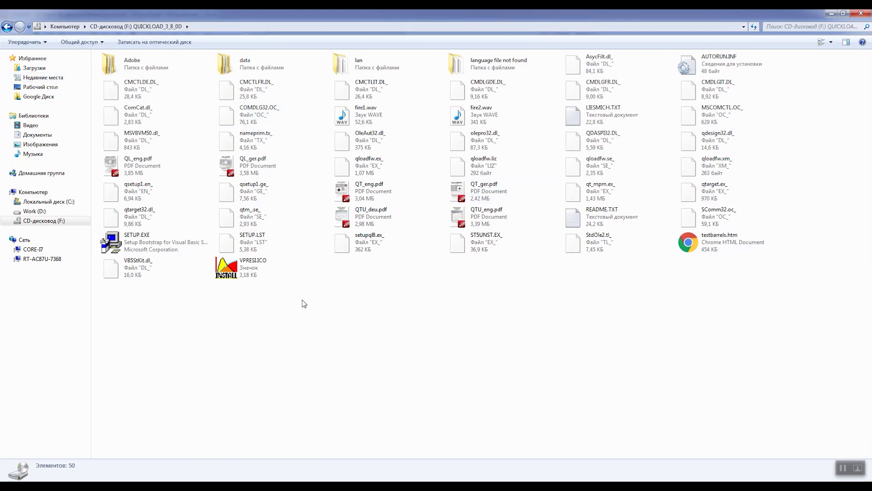
{"action": "double_click", "coordinate": [143, 241]}
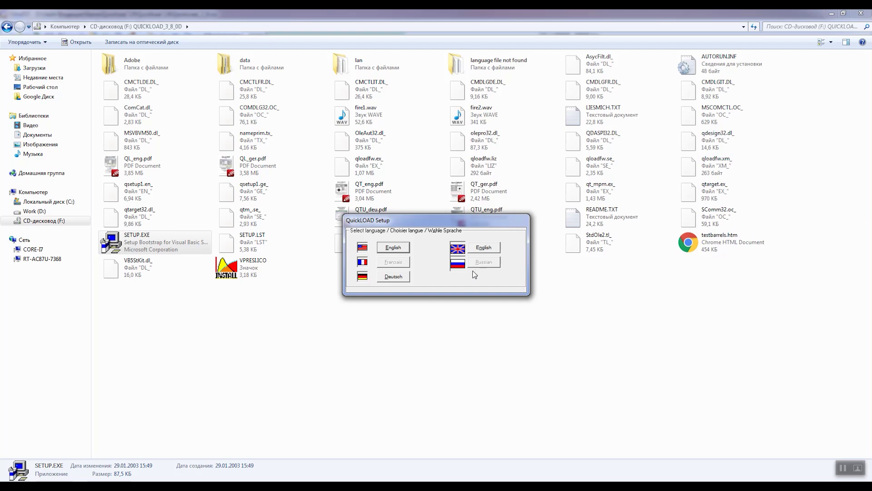
Choose English as the setup language and start installing QuickLOAD in the default directory with program icons added to the desktop.
{"action": "left_click", "coordinate": [383, 250]}
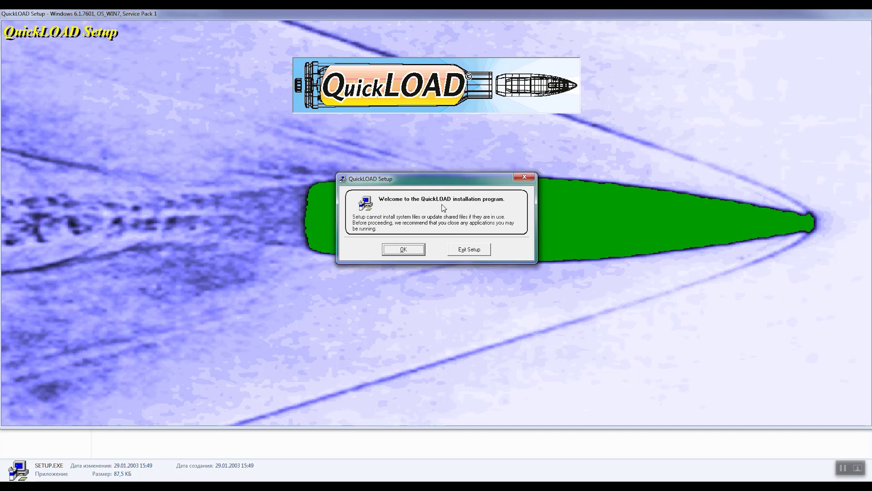
{"action": "left_click", "coordinate": [403, 251]}
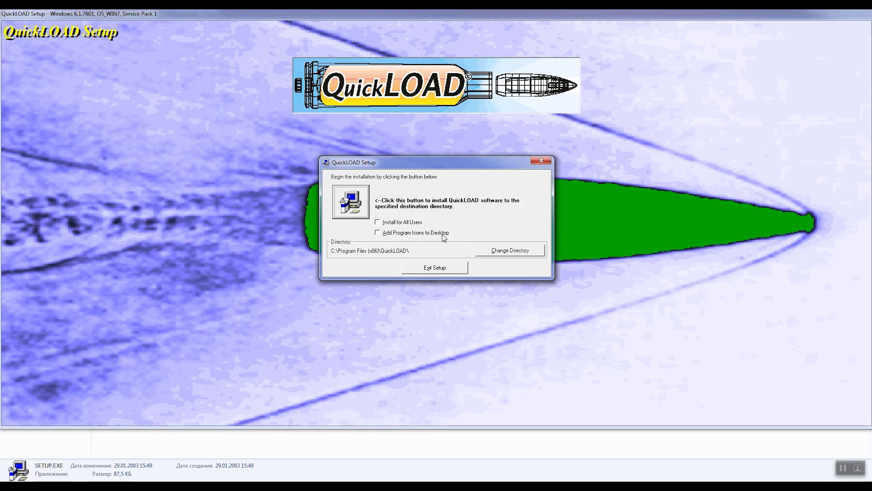
{"action": "left_click", "coordinate": [378, 233]}
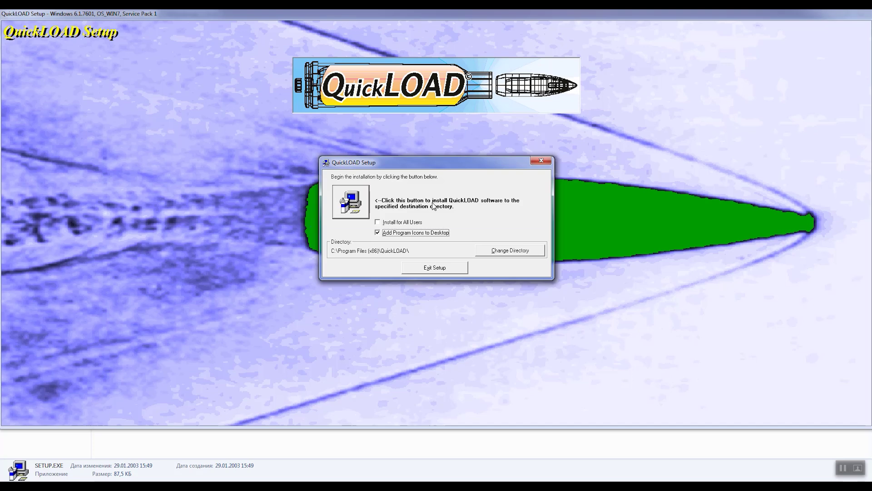
{"action": "left_click", "coordinate": [358, 200]}
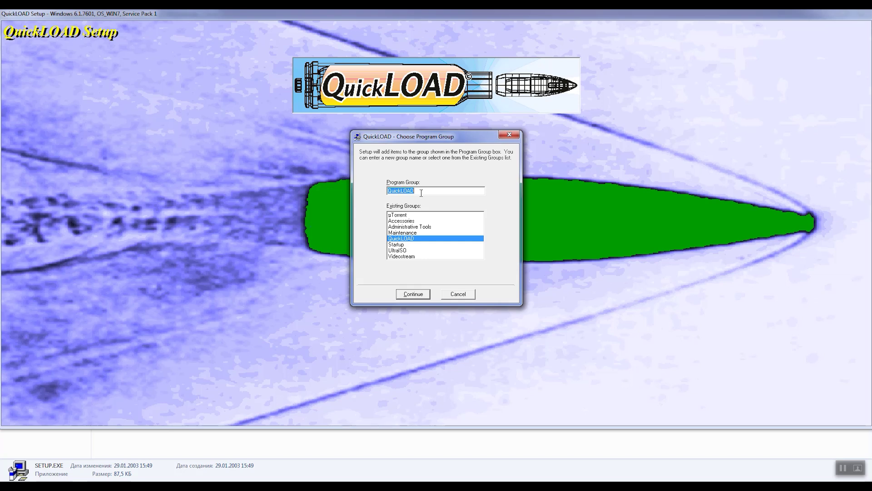
Keep QuickLOAD as the program group and accept the software license agreement after reaching its end.
{"action": "left_click", "coordinate": [414, 294]}
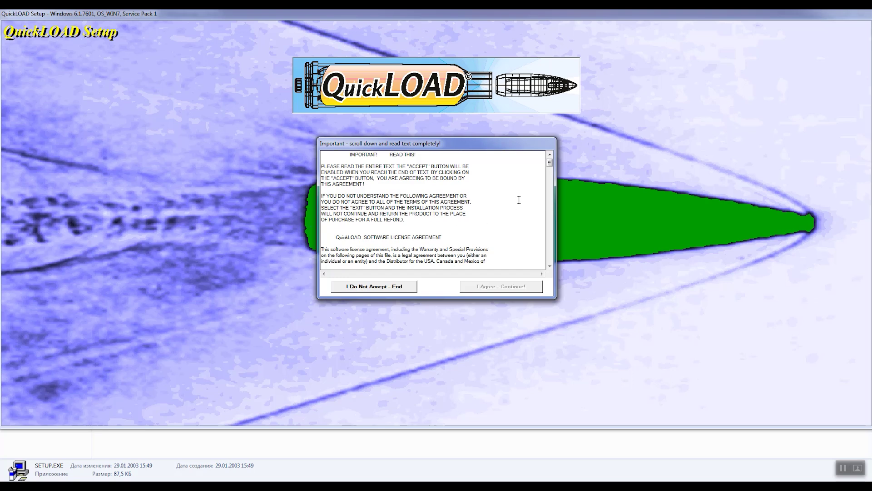
{"action": "left_click_drag", "start_coordinate": [549, 162], "coordinate": [553, 265]}
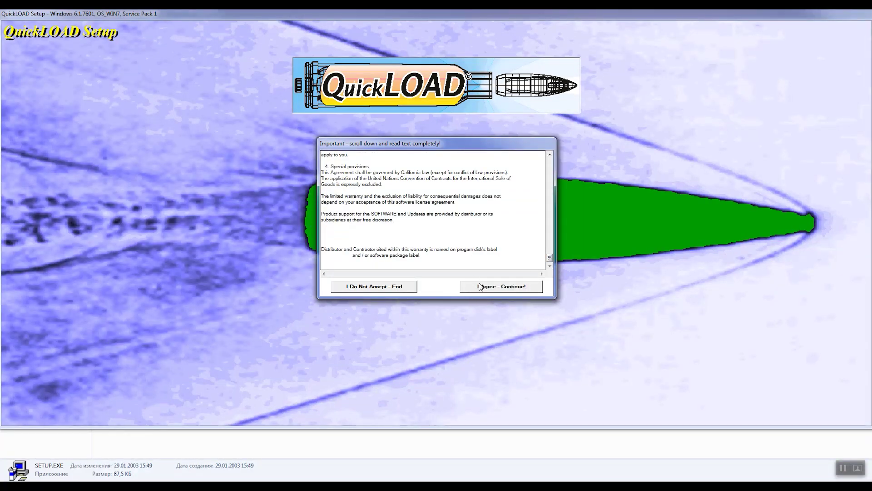
{"action": "left_click", "coordinate": [502, 287]}
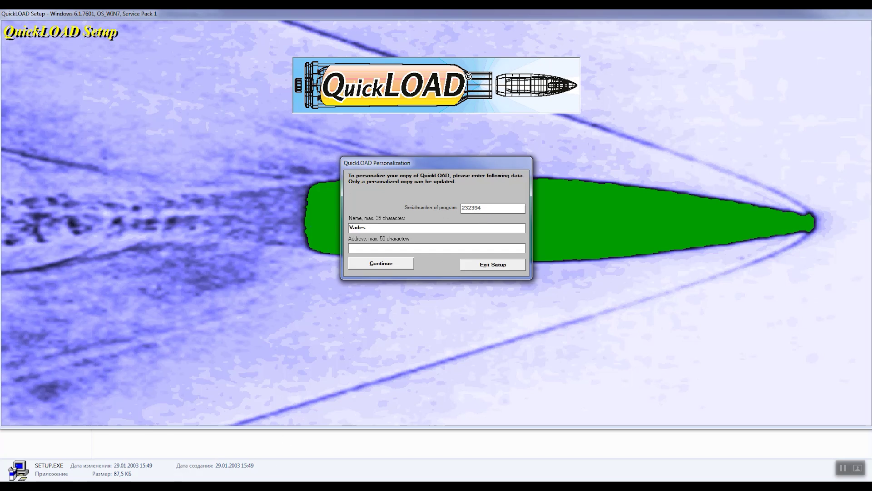
Check the installation instructions text file once more and return to the QuickLOAD setup.
{"action": "mouse_move", "coordinate": [155, 487]}
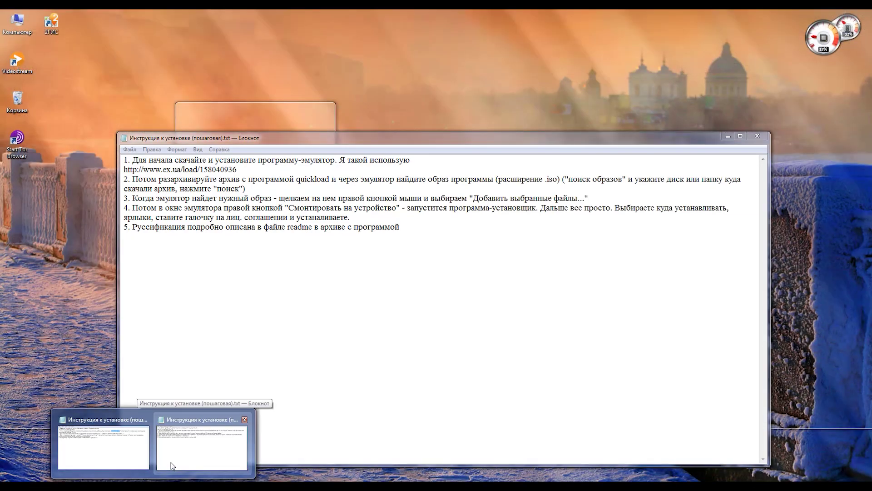
{"action": "left_click", "coordinate": [173, 467]}
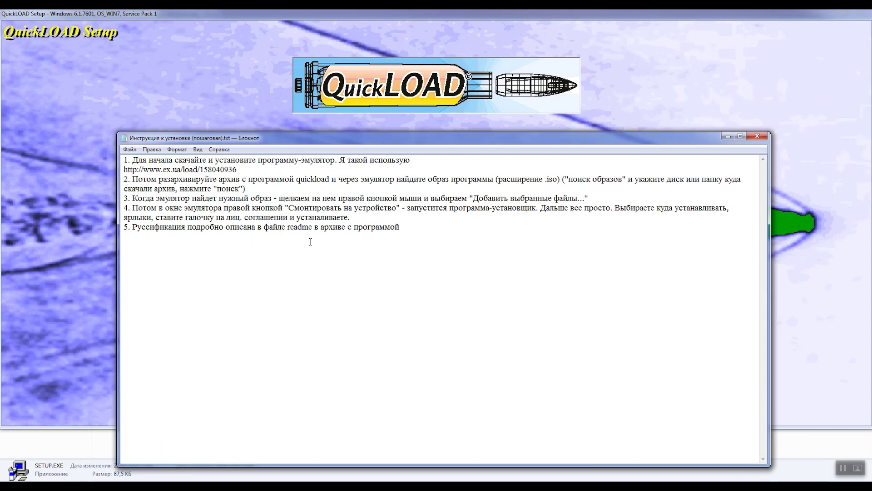
{"action": "left_click", "coordinate": [728, 136]}
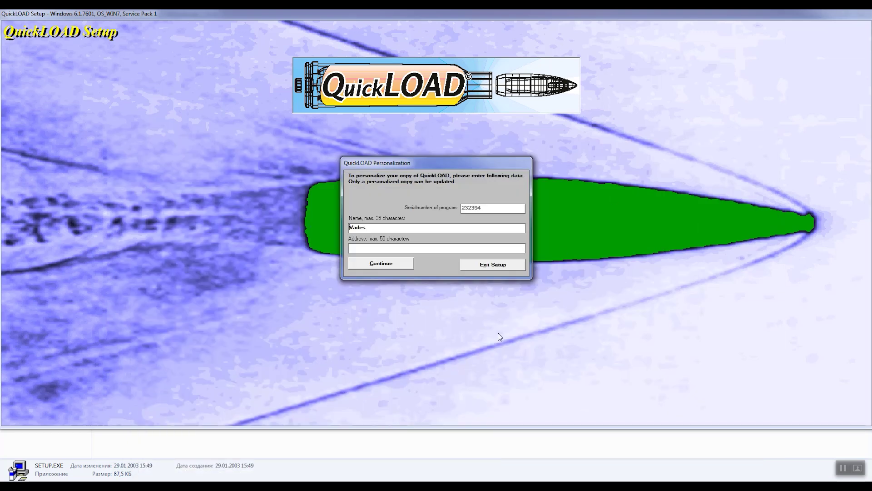
Fill in the address field of the QuickLOAD personalization, accept the entered data and finish the setup.
{"action": "left_click", "coordinate": [378, 265]}
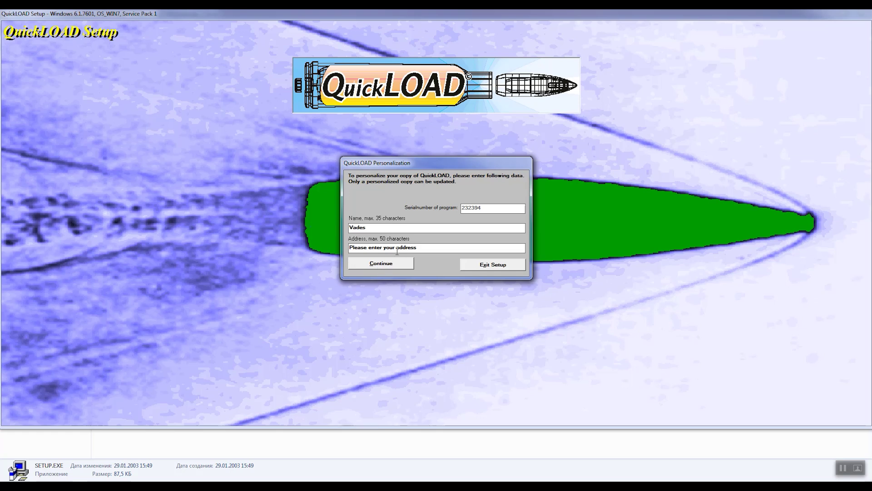
{"action": "left_click", "coordinate": [371, 268]}
{"action": "left_click", "coordinate": [431, 249]}
{"action": "key", "text": "Delete"}
{"action": "type", "text": "Rassia"}
{"action": "left_click", "coordinate": [383, 266]}
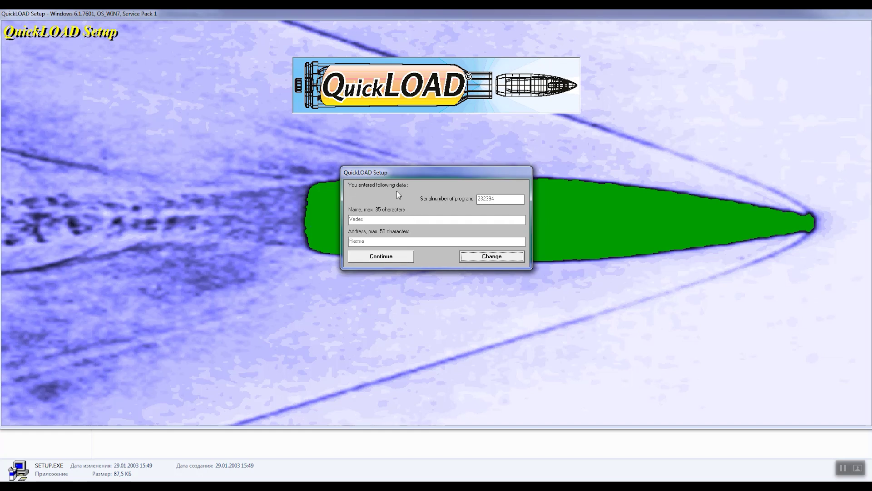
{"action": "left_click", "coordinate": [394, 255]}
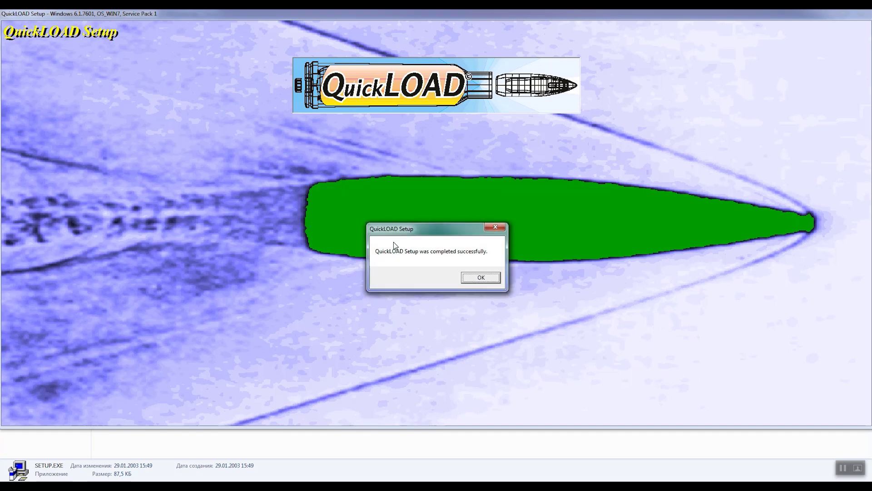
{"action": "left_click", "coordinate": [466, 278]}
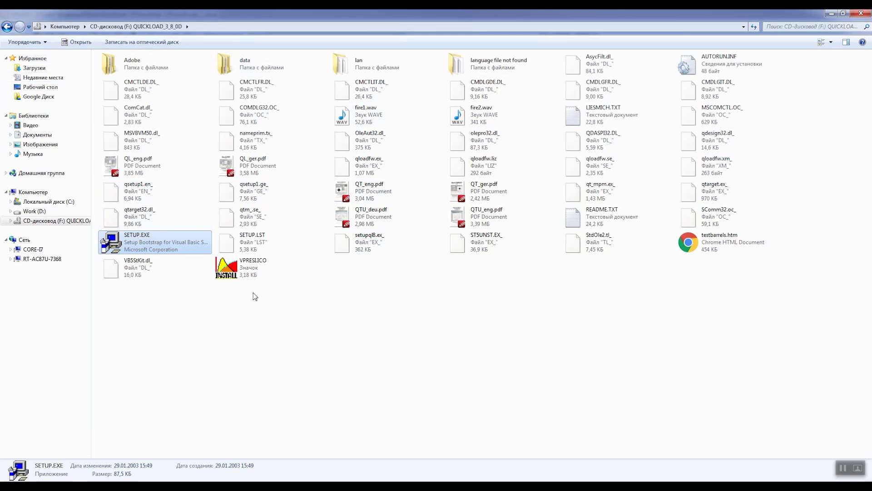
Switch to the Quickload 3.8 folder on drive D:, open its Quickload 3.8 subfolder and read the Russian language instructions in Readme.txt.
{"action": "left_click", "coordinate": [831, 13]}
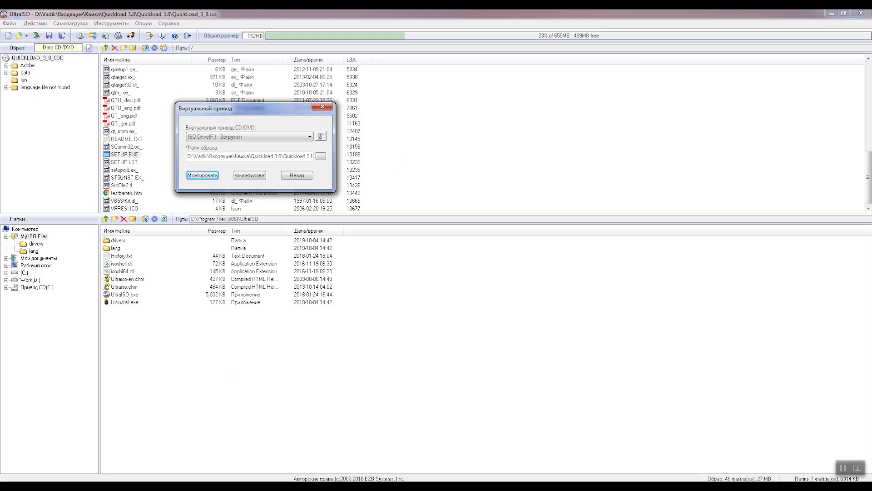
{"action": "mouse_move", "coordinate": [109, 487]}
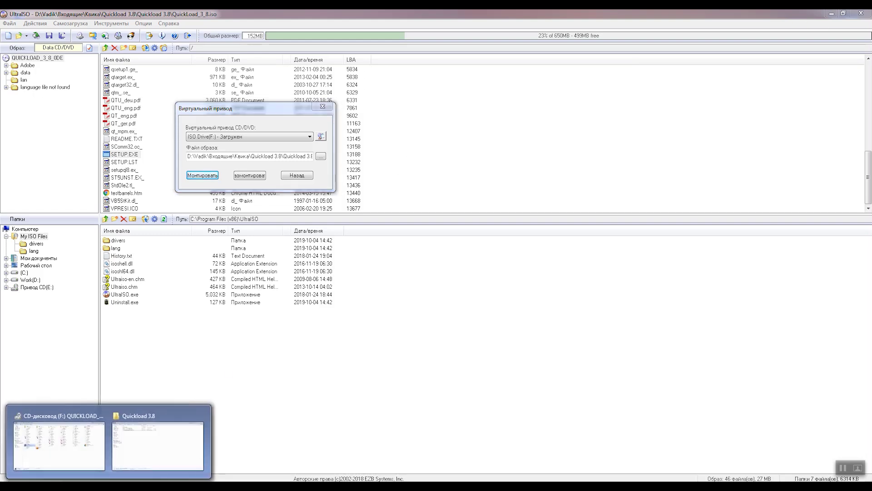
{"action": "left_click", "coordinate": [146, 463]}
{"action": "left_click", "coordinate": [243, 243]}
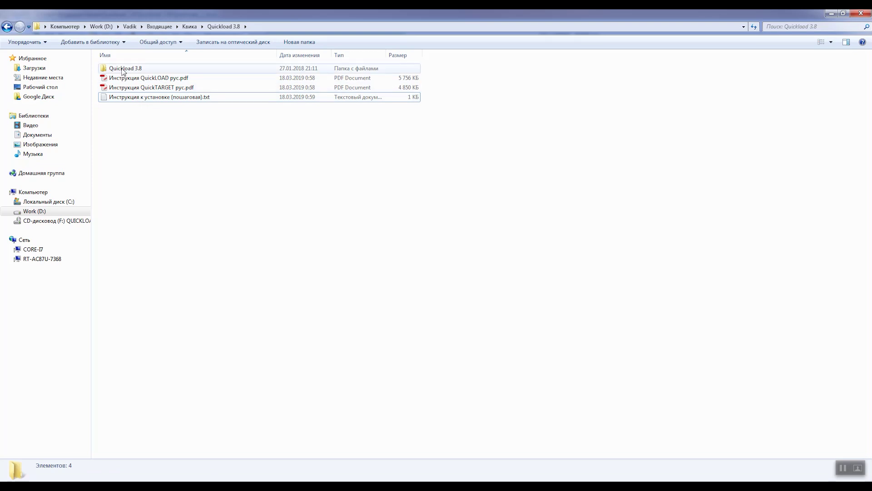
{"action": "left_click", "coordinate": [188, 27]}
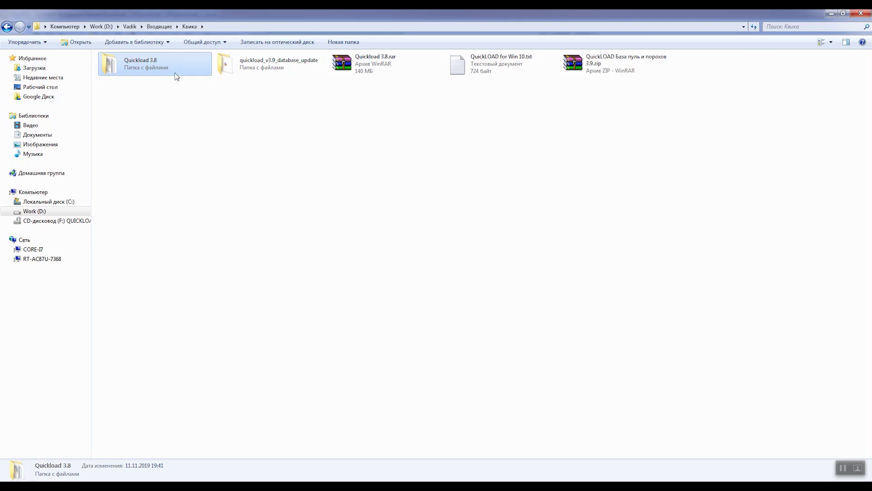
{"action": "double_click", "coordinate": [175, 72]}
{"action": "double_click", "coordinate": [136, 68]}
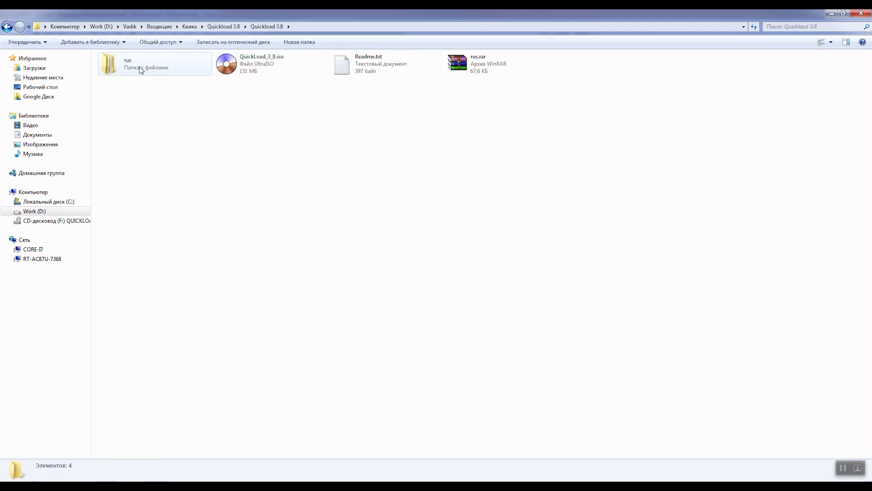
{"action": "double_click", "coordinate": [345, 68]}
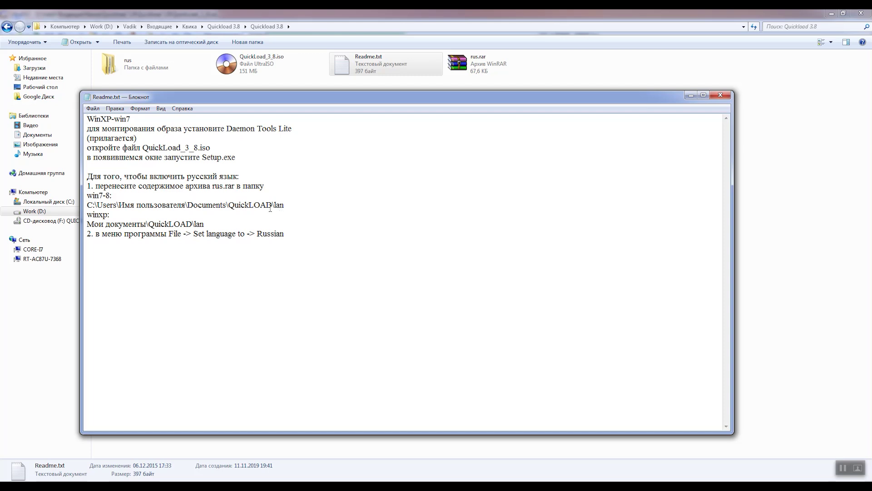
{"action": "left_click_drag", "start_coordinate": [287, 98], "coordinate": [369, 96]}
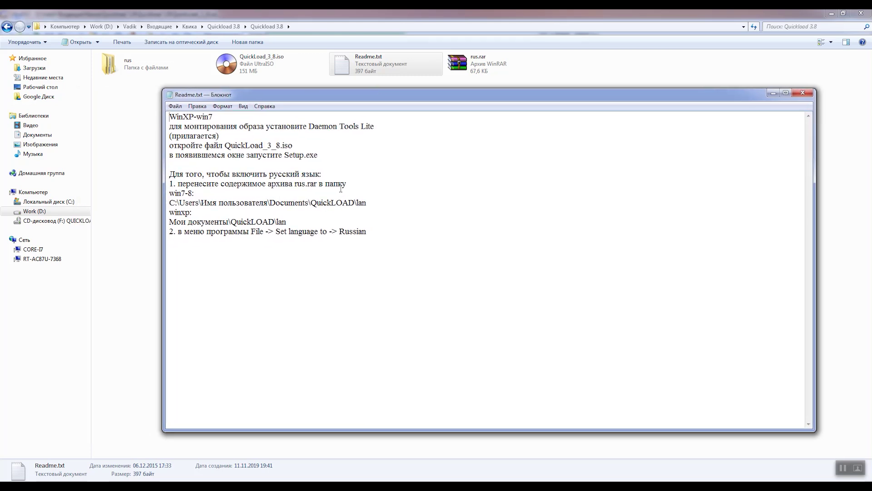
Examine the contents of the nested rus folders and of the rus.rar archive in the inner Quickload 3.8 folder.
{"action": "left_click", "coordinate": [150, 66]}
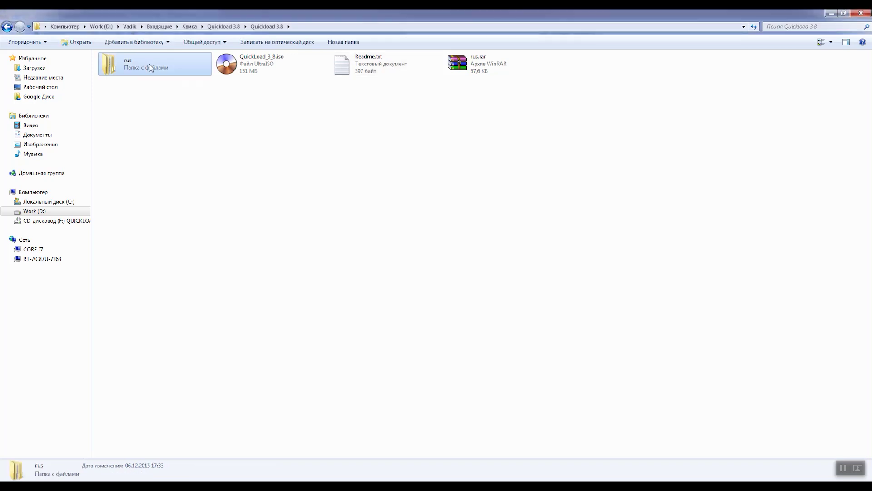
{"action": "double_click", "coordinate": [150, 66]}
{"action": "double_click", "coordinate": [142, 61]}
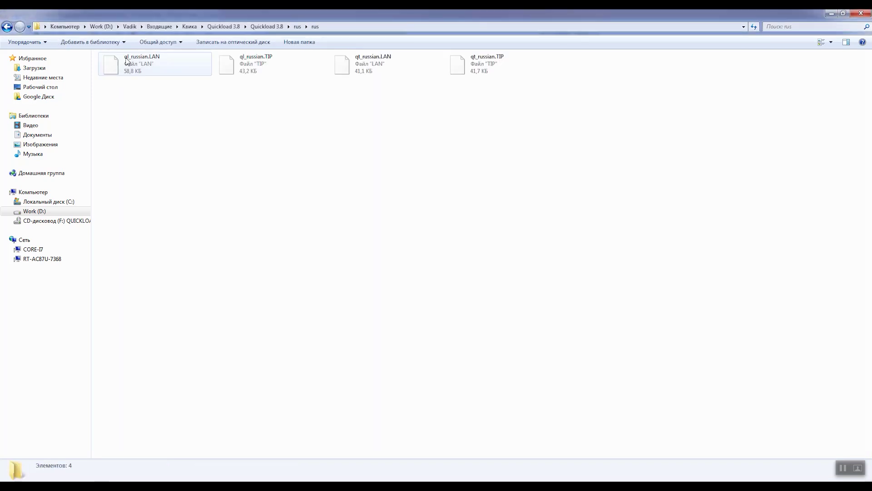
{"action": "left_click", "coordinate": [7, 27]}
{"action": "key", "text": "BackSpace"}
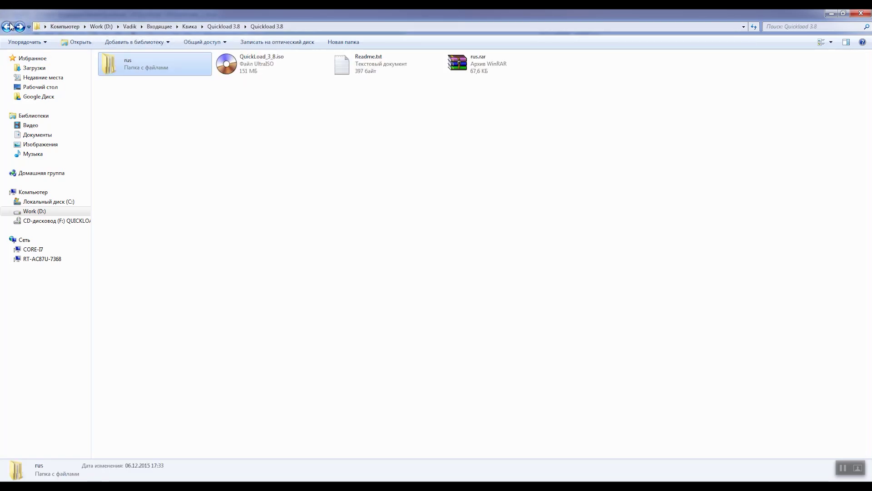
{"action": "double_click", "coordinate": [484, 69]}
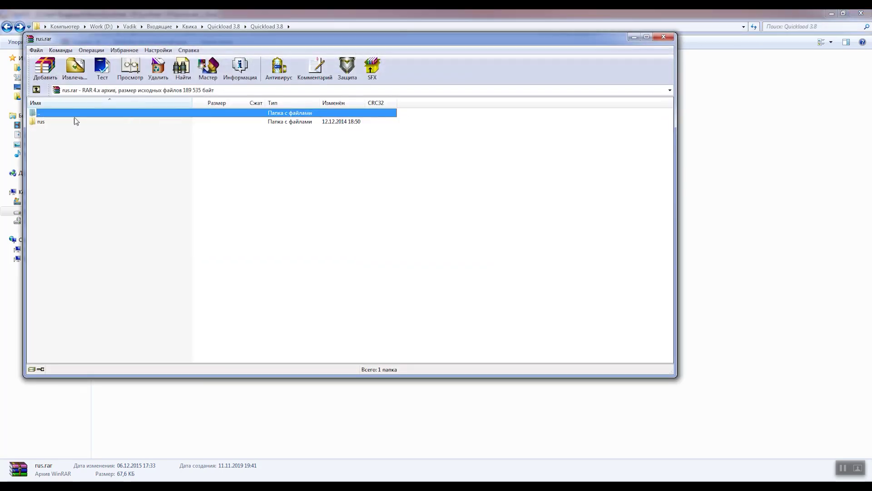
{"action": "double_click", "coordinate": [58, 123]}
{"action": "double_click", "coordinate": [58, 113]}
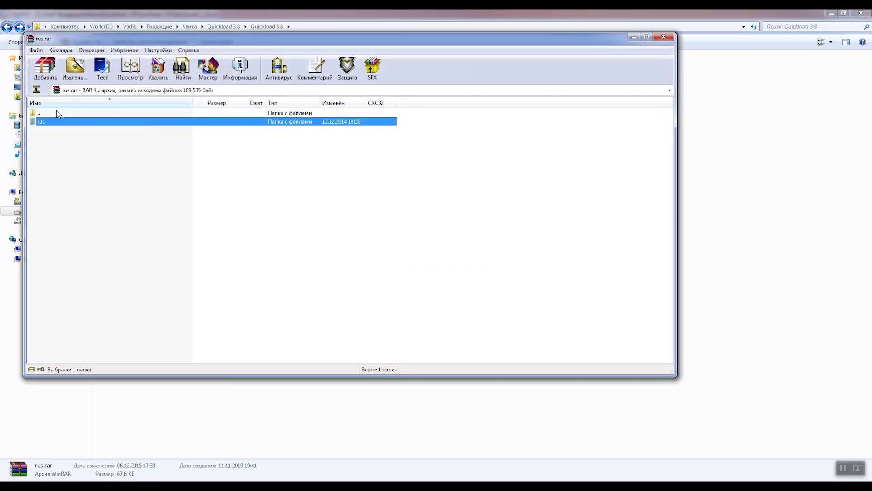
{"action": "left_click", "coordinate": [663, 36]}
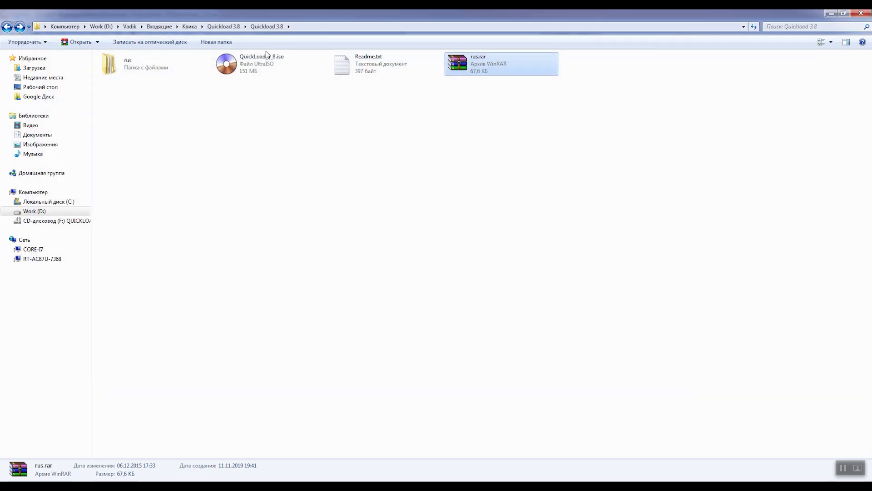
Move the inner rus folder up into the Quickload 3.8 folder, merge it with the existing rus folder and check its files.
{"action": "double_click", "coordinate": [160, 69]}
{"action": "double_click", "coordinate": [157, 73]}
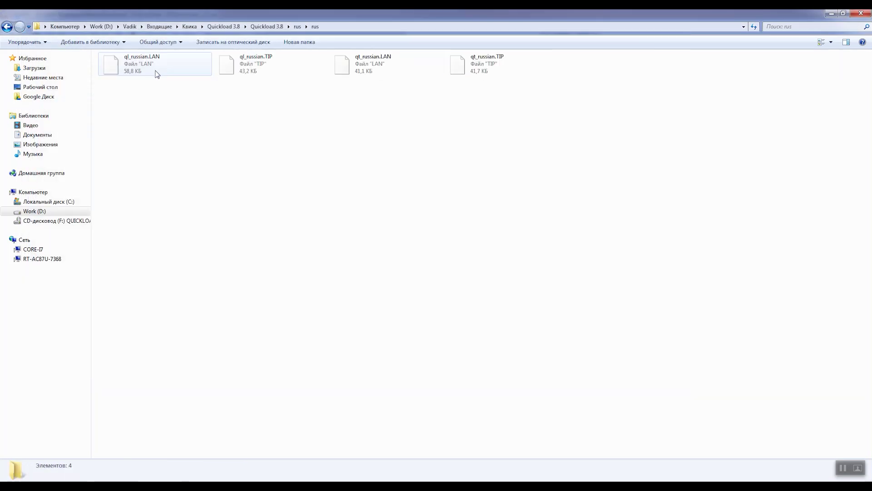
{"action": "left_click", "coordinate": [3, 27]}
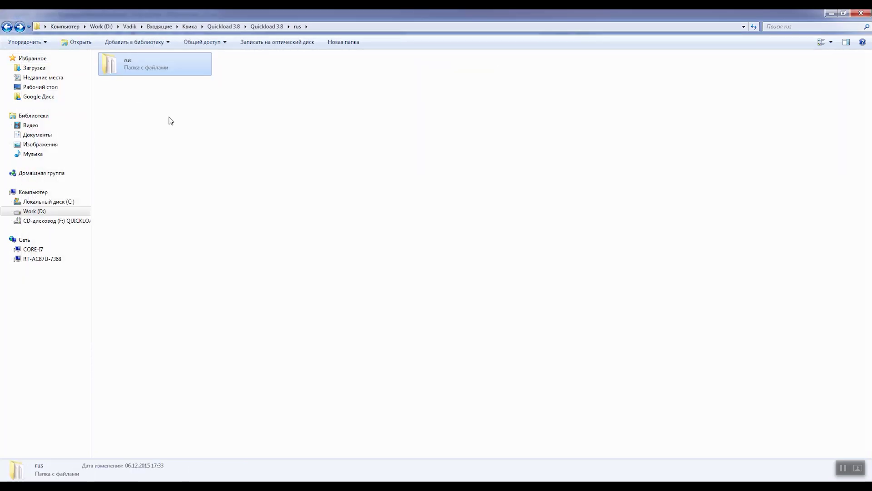
{"action": "left_click", "coordinate": [273, 28]}
{"action": "key", "text": "ctrl+v"}
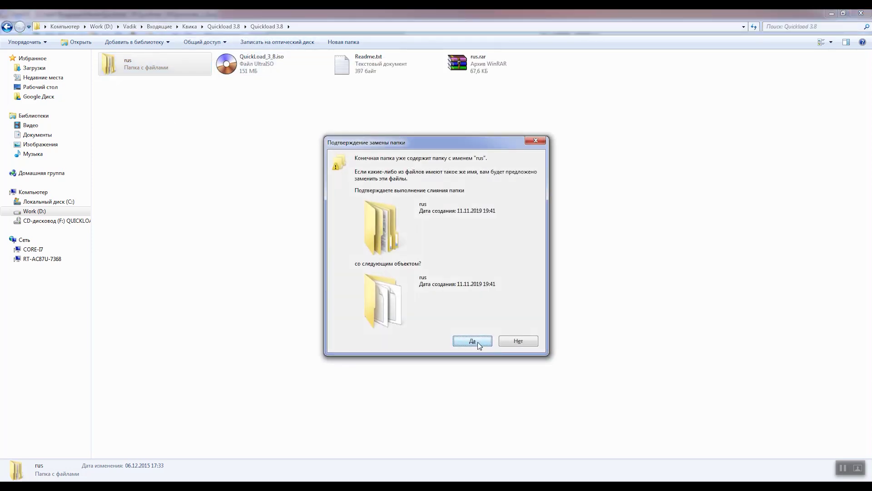
{"action": "left_click", "coordinate": [472, 340]}
{"action": "double_click", "coordinate": [165, 61]}
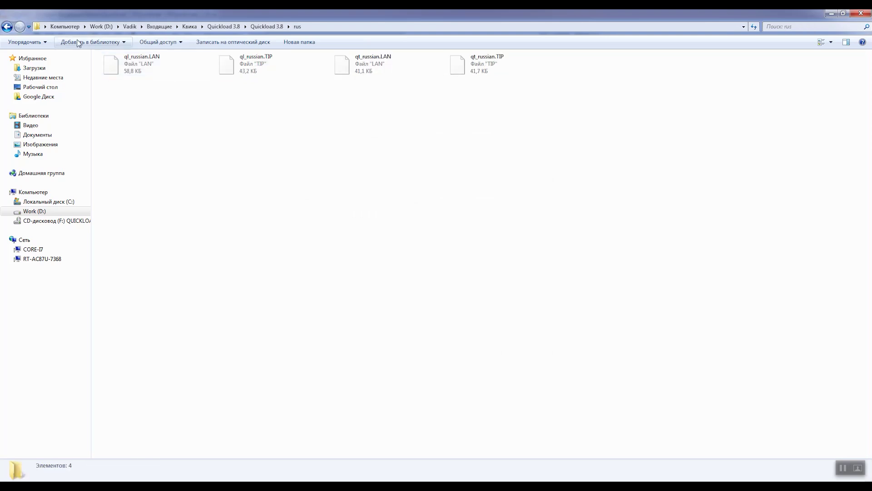
{"action": "left_click", "coordinate": [7, 26]}
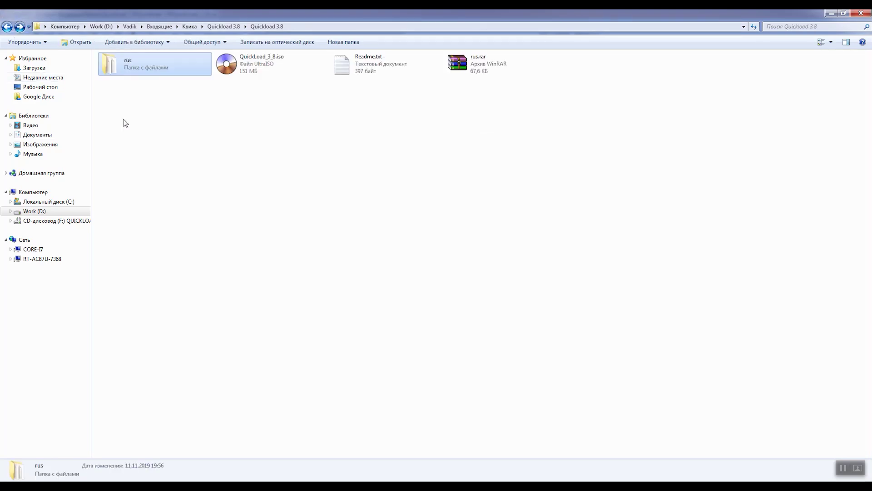
Copy the merged rus folder and look up the Windows 7 destination path for it in Readme.txt.
{"action": "right_click", "coordinate": [135, 69]}
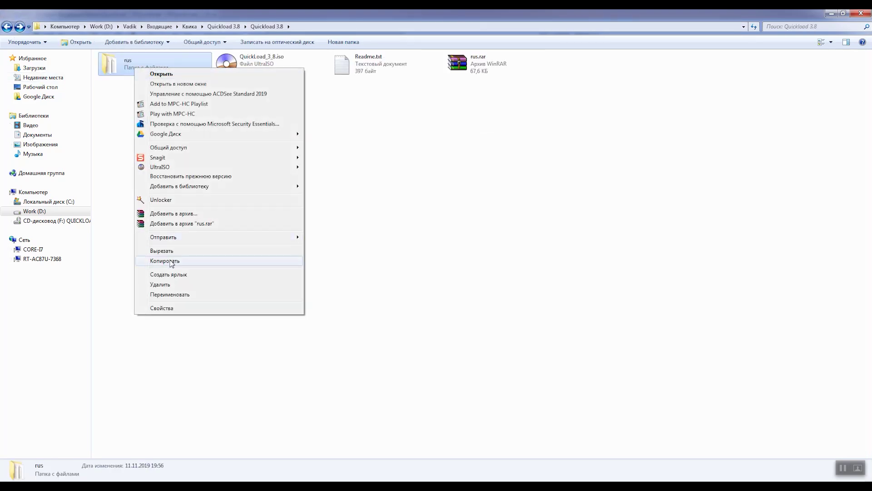
{"action": "left_click", "coordinate": [164, 261]}
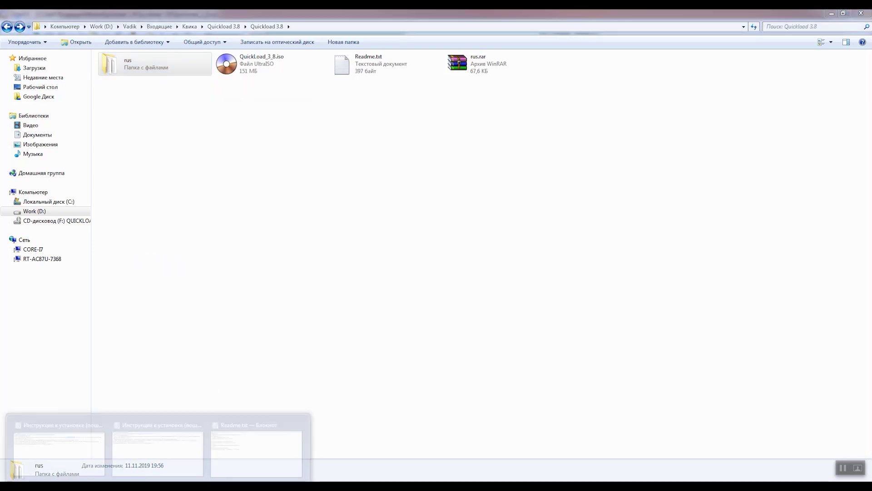
{"action": "left_click", "coordinate": [225, 442]}
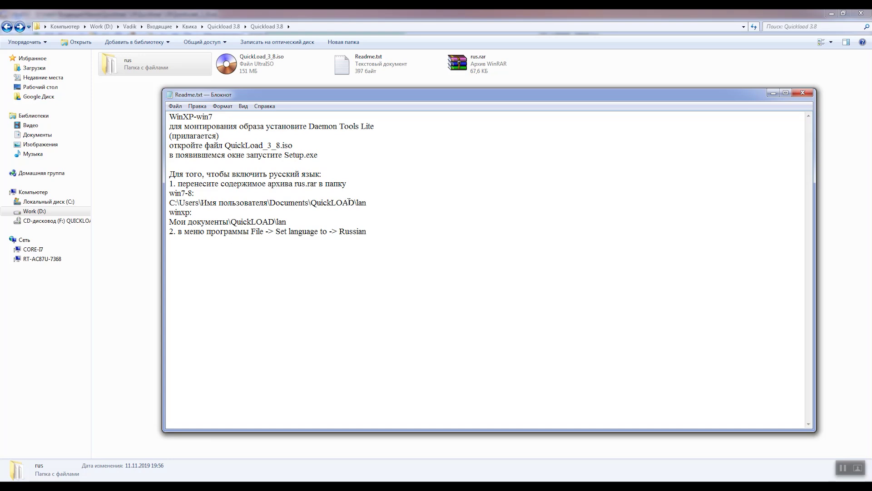
Paste the rus folder into QuickLOAD\lan within the My Documents folder of the user profile on drive C:.
{"action": "left_click", "coordinate": [68, 201]}
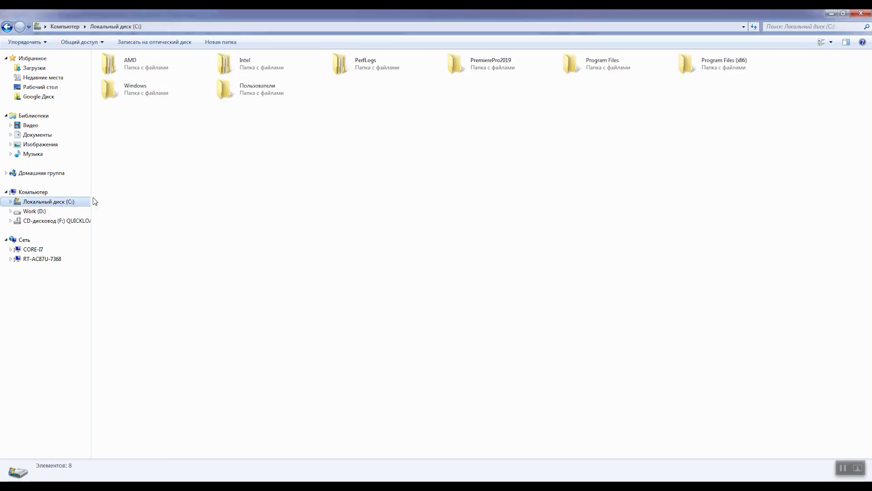
{"action": "double_click", "coordinate": [249, 102]}
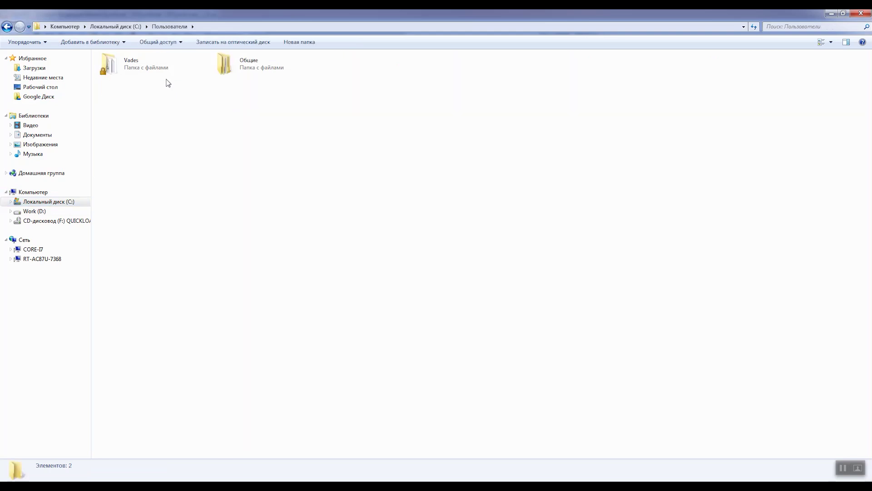
{"action": "double_click", "coordinate": [150, 67]}
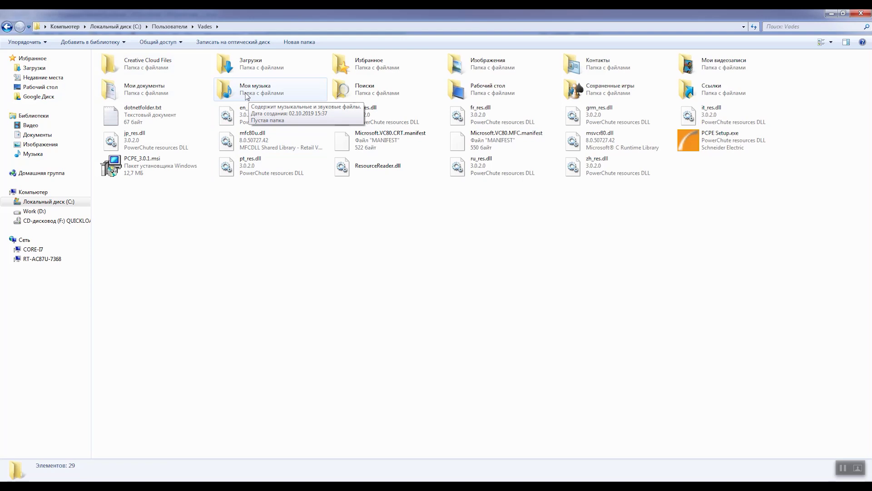
{"action": "double_click", "coordinate": [168, 89]}
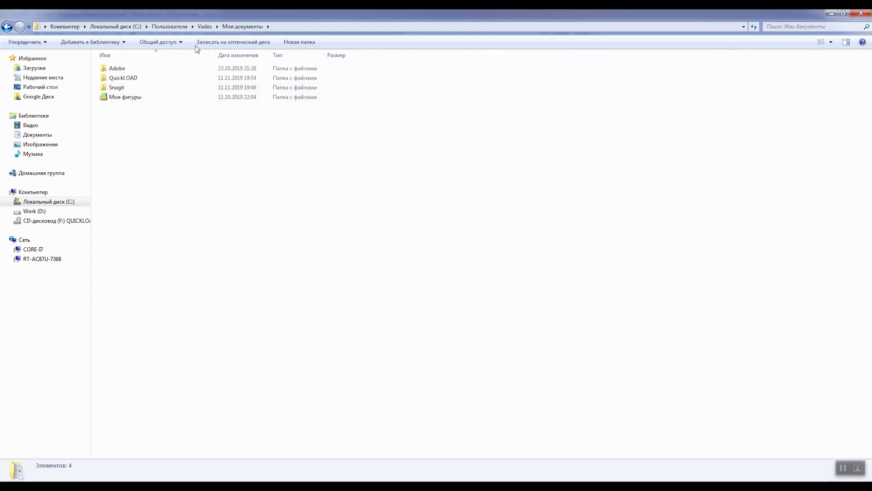
{"action": "double_click", "coordinate": [139, 78]}
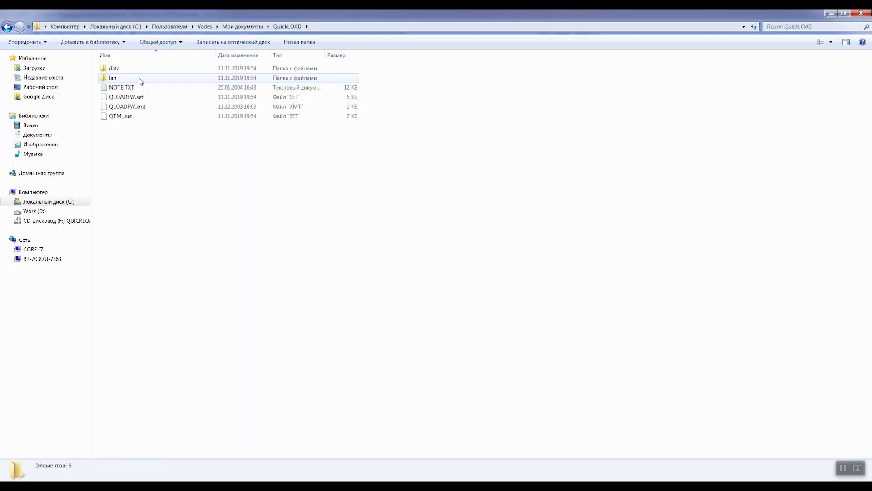
{"action": "double_click", "coordinate": [121, 78]}
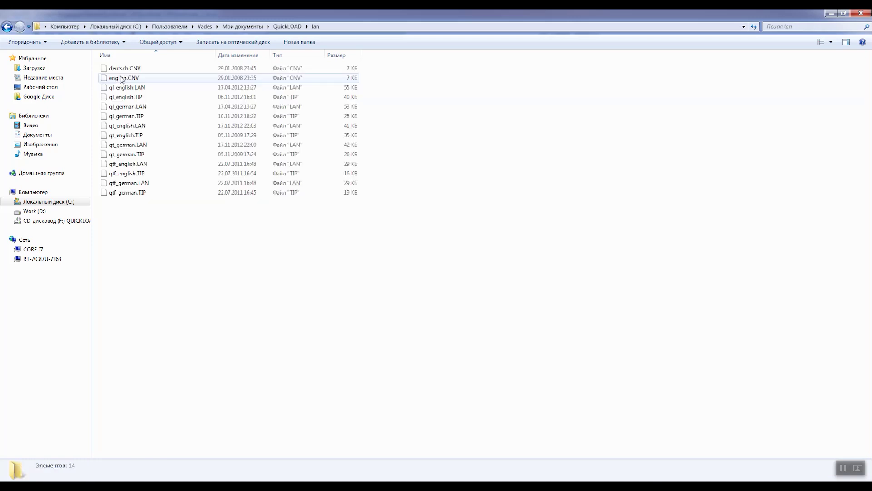
{"action": "mouse_move", "coordinate": [159, 486]}
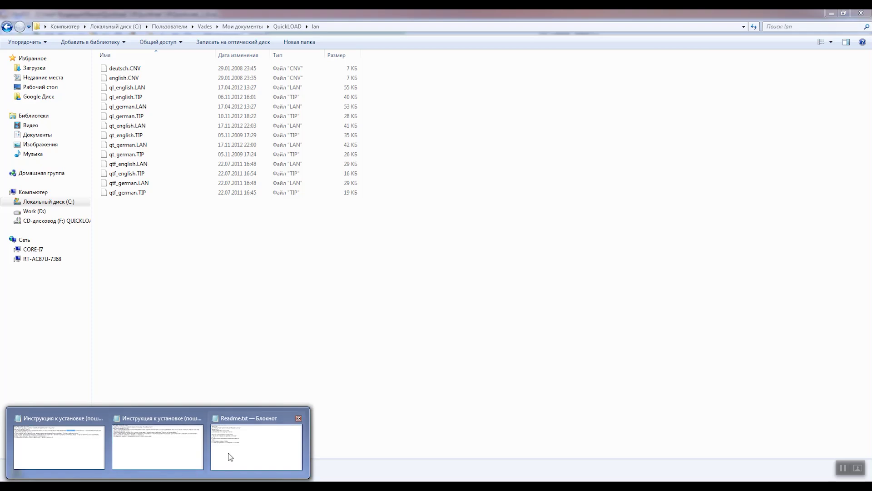
{"action": "mouse_move", "coordinate": [231, 456]}
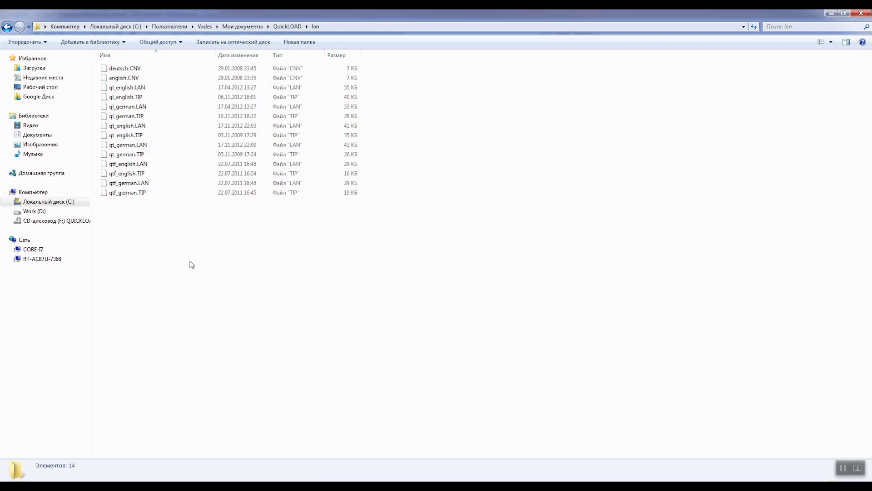
{"action": "right_click", "coordinate": [193, 260]}
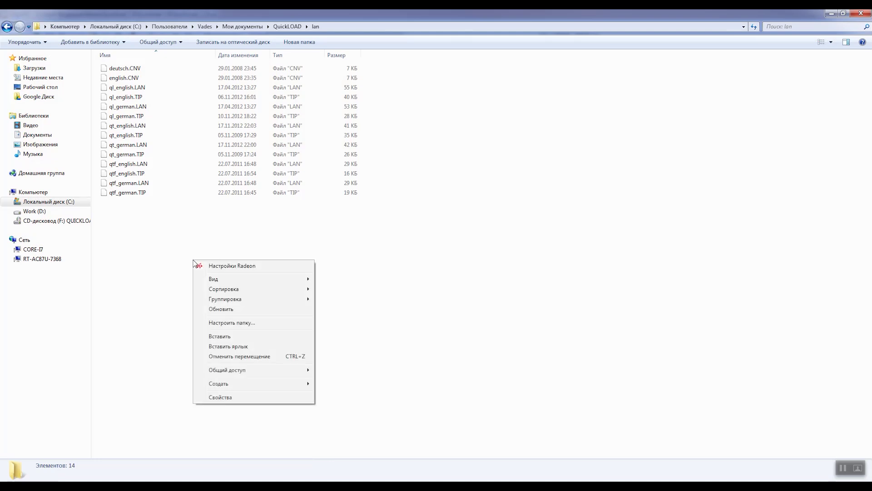
{"action": "left_click", "coordinate": [223, 339]}
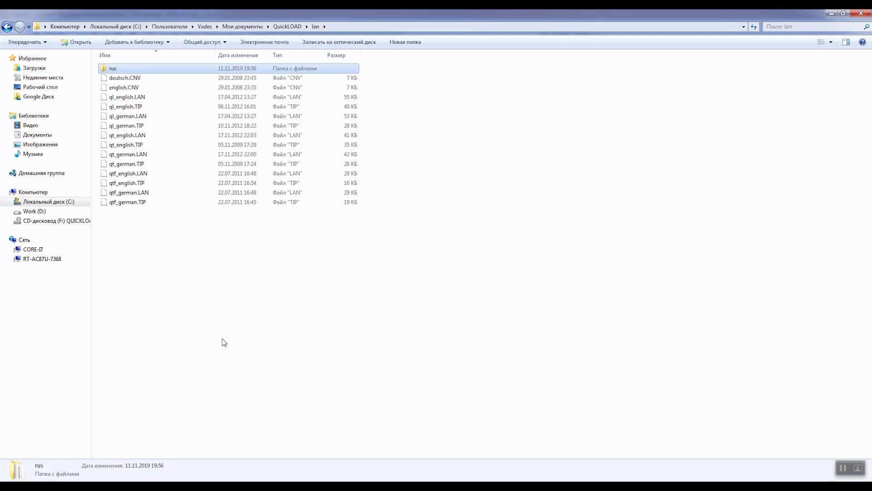
Review the instructions for enabling the Russian language in Readme.txt and minimize the file.
{"action": "right_click", "coordinate": [243, 297]}
{"action": "left_click", "coordinate": [280, 348]}
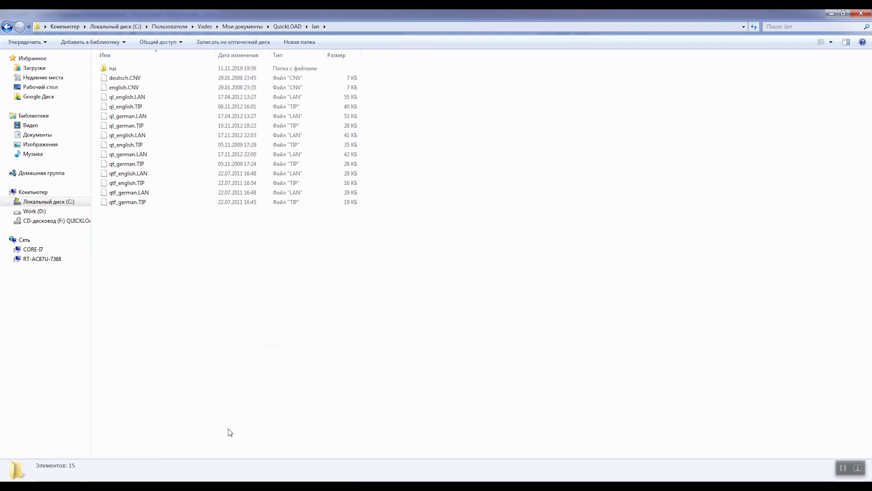
{"action": "left_click", "coordinate": [255, 440]}
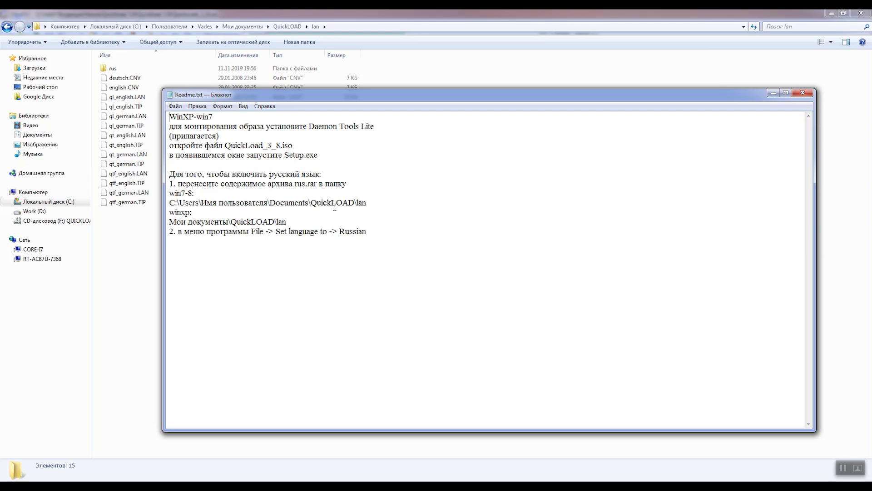
{"action": "left_click", "coordinate": [773, 93]}
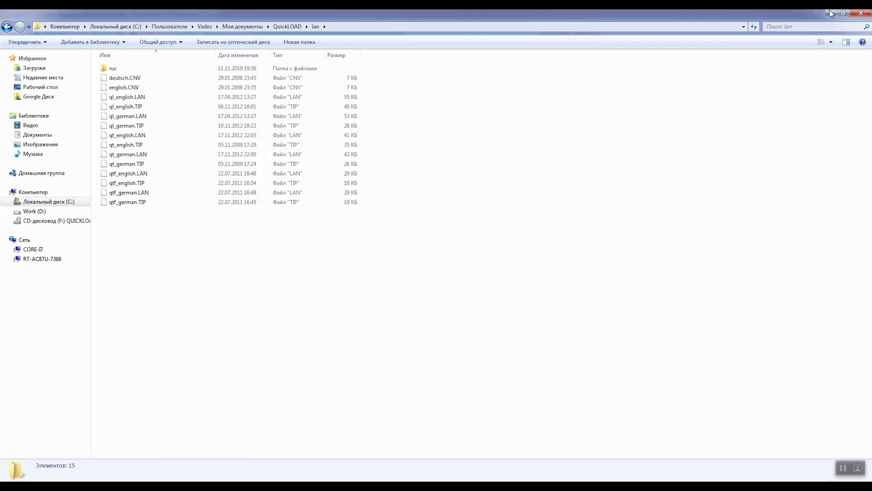
Minimize the lan folder window, close UltraISO's virtual drive dialog and minimize UltraISO to reach the desktop.
{"action": "left_click", "coordinate": [831, 13]}
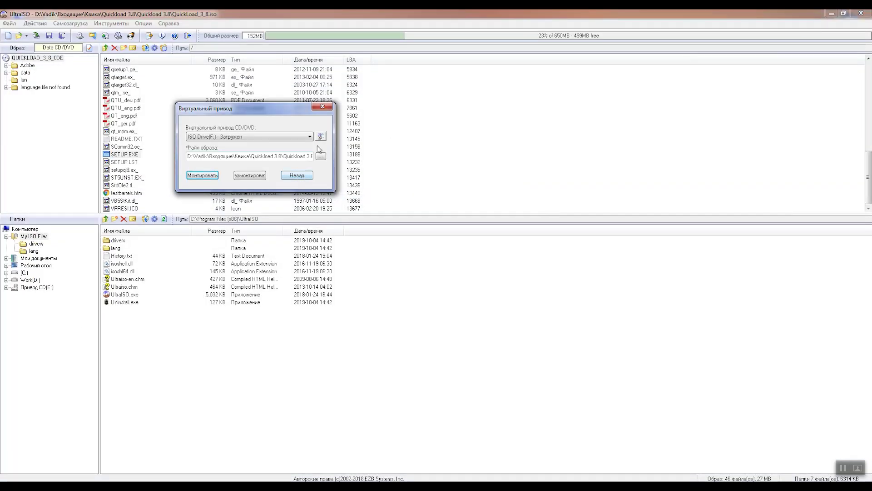
{"action": "left_click", "coordinate": [297, 177]}
{"action": "left_click", "coordinate": [829, 13]}
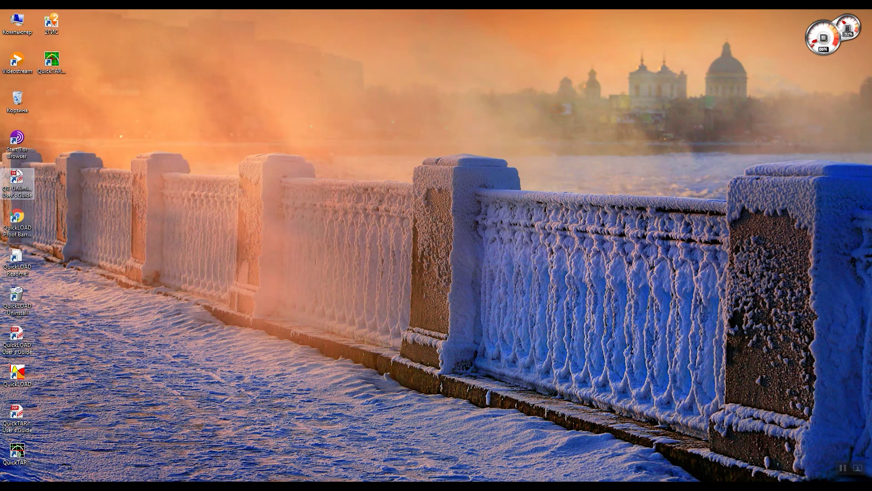
Line up the QuickLOAD, two QuickTARGET and QuickLOAD Readme shortcuts in a row in the upper middle of the desktop.
{"action": "left_click_drag", "start_coordinate": [17, 374], "coordinate": [466, 101]}
{"action": "left_click_drag", "start_coordinate": [51, 62], "coordinate": [430, 107]}
{"action": "left_click_drag", "start_coordinate": [17, 451], "coordinate": [397, 104]}
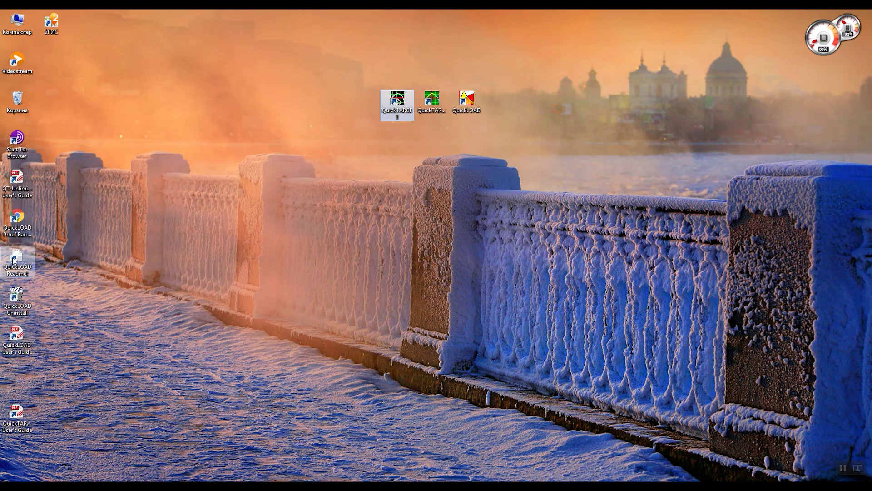
{"action": "left_click_drag", "start_coordinate": [20, 257], "coordinate": [363, 104]}
Launch QuickLOAD from its desktop shortcut, agree to the disclaimer terms and continue to the Quickstart window.
{"action": "double_click", "coordinate": [472, 99]}
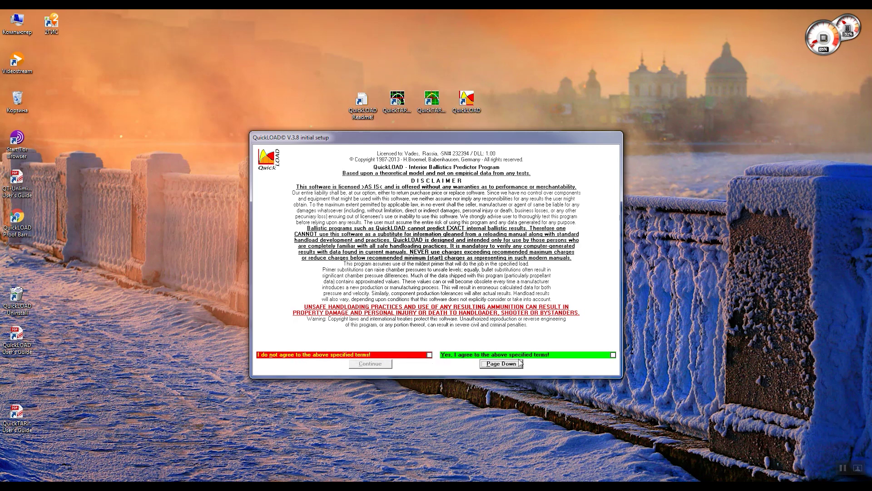
{"action": "left_click", "coordinate": [614, 355]}
{"action": "left_click", "coordinate": [375, 364]}
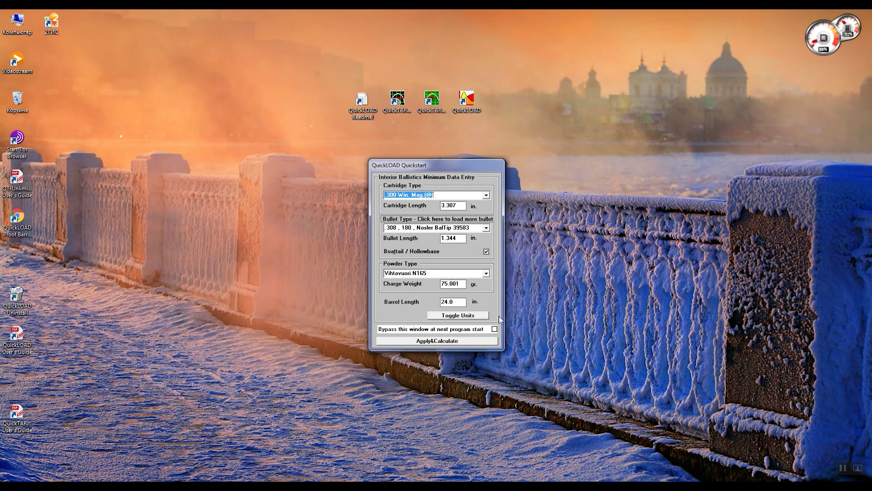
Choose .243 Win. as the cartridge type in the Quickstart data entry.
{"action": "left_click", "coordinate": [486, 197]}
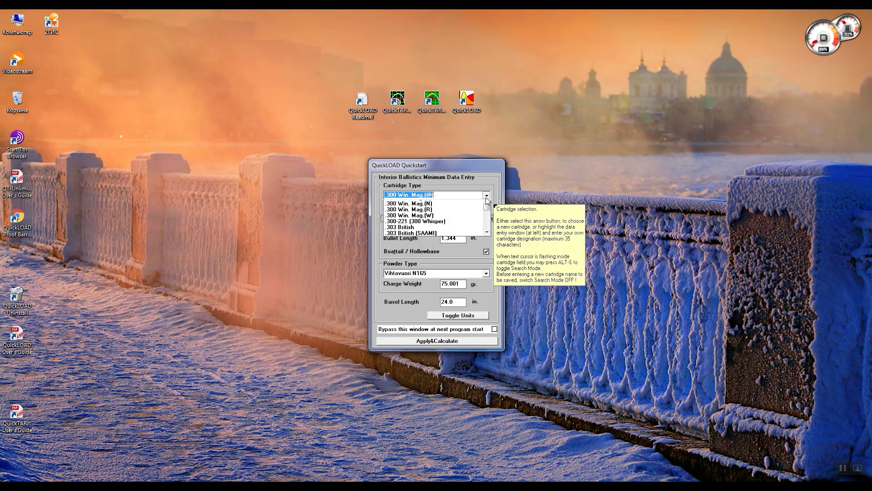
{"action": "scroll", "coordinate": [462, 227], "scroll_direction": "down", "scroll_amount": 3}
{"action": "scroll", "coordinate": [461, 227], "scroll_direction": "up", "scroll_amount": 10}
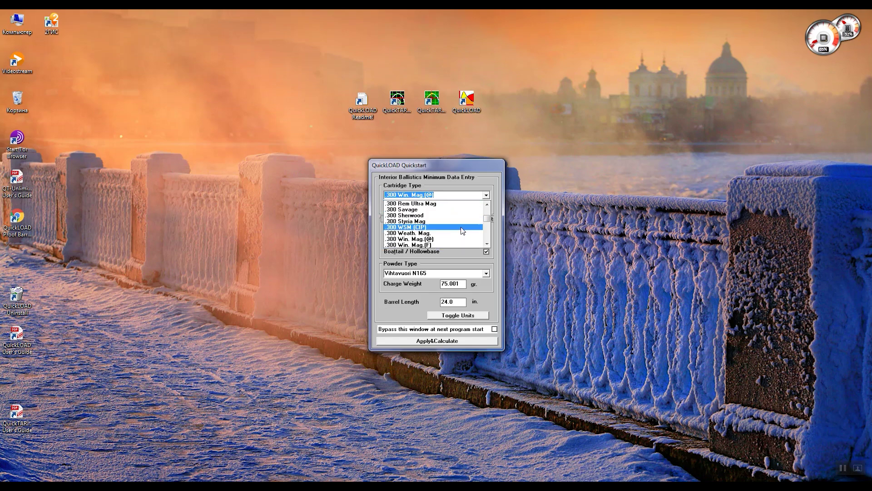
{"action": "left_click_drag", "start_coordinate": [488, 220], "coordinate": [487, 217]}
{"action": "scroll", "coordinate": [454, 227], "scroll_direction": "down", "scroll_amount": 1}
{"action": "scroll", "coordinate": [427, 239], "scroll_direction": "down", "scroll_amount": 6}
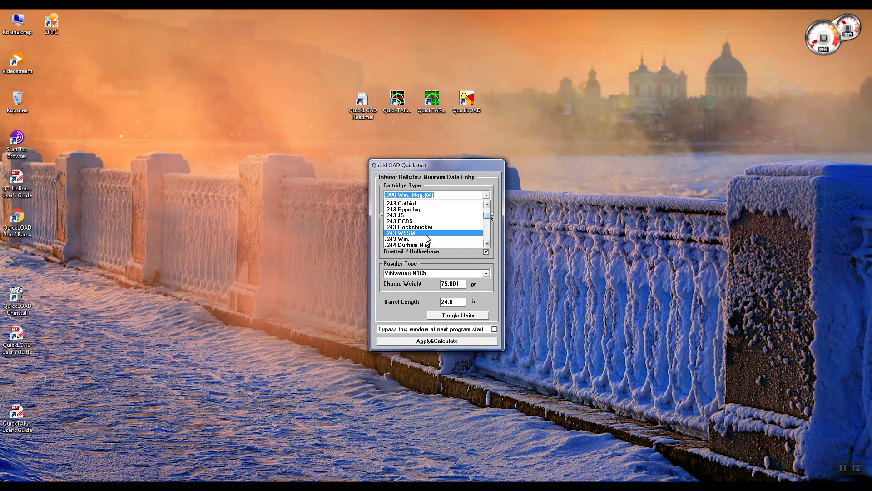
{"action": "left_click", "coordinate": [405, 239]}
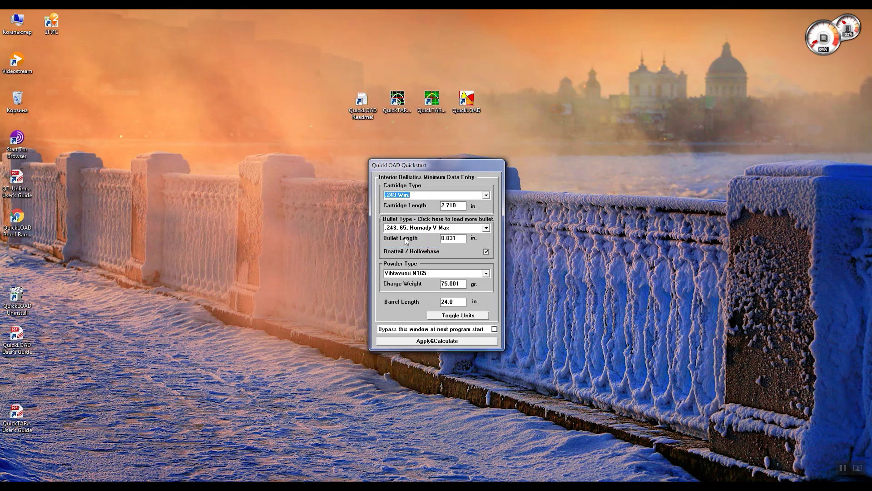
Browse the bullet list around the .243 calibre and choose the .243, 65, Hornady V-Max bullet.
{"action": "left_click", "coordinate": [486, 228]}
{"action": "scroll", "coordinate": [448, 261], "scroll_direction": "up", "scroll_amount": 2}
{"action": "scroll", "coordinate": [448, 261], "scroll_direction": "up", "scroll_amount": 3}
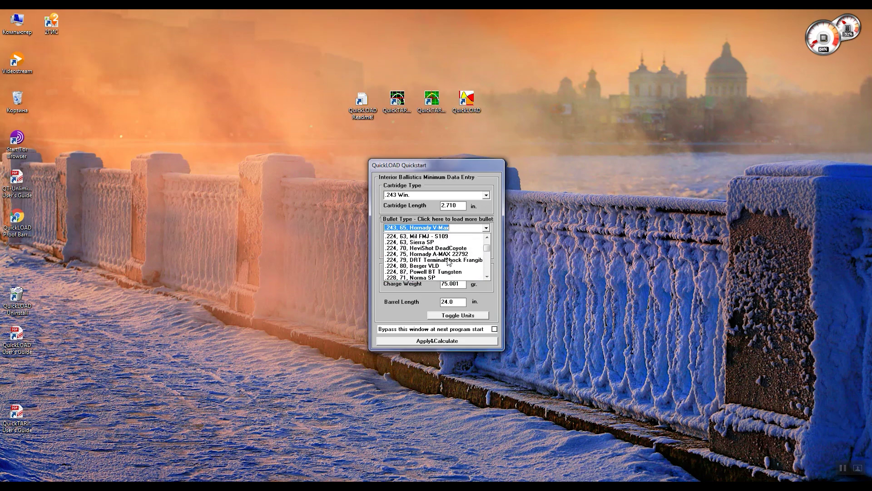
{"action": "scroll", "coordinate": [429, 267], "scroll_direction": "down", "scroll_amount": 4}
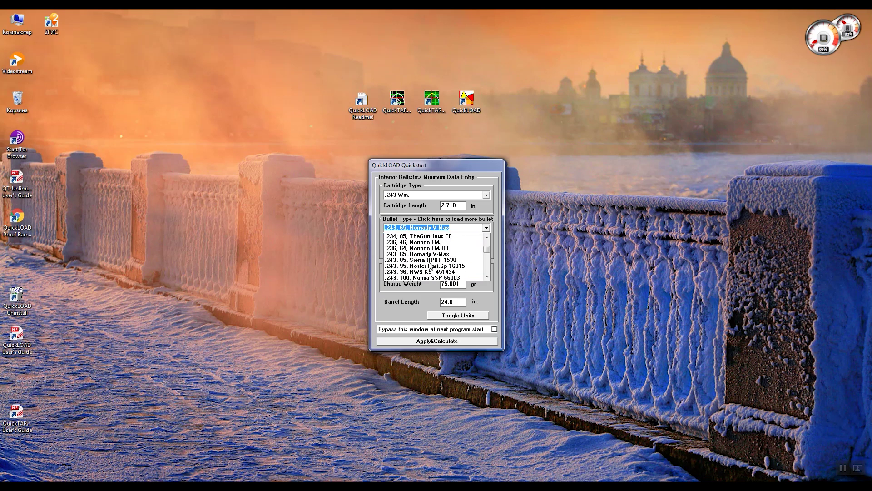
{"action": "scroll", "coordinate": [429, 265], "scroll_direction": "up", "scroll_amount": 1}
{"action": "scroll", "coordinate": [430, 266], "scroll_direction": "down", "scroll_amount": 1}
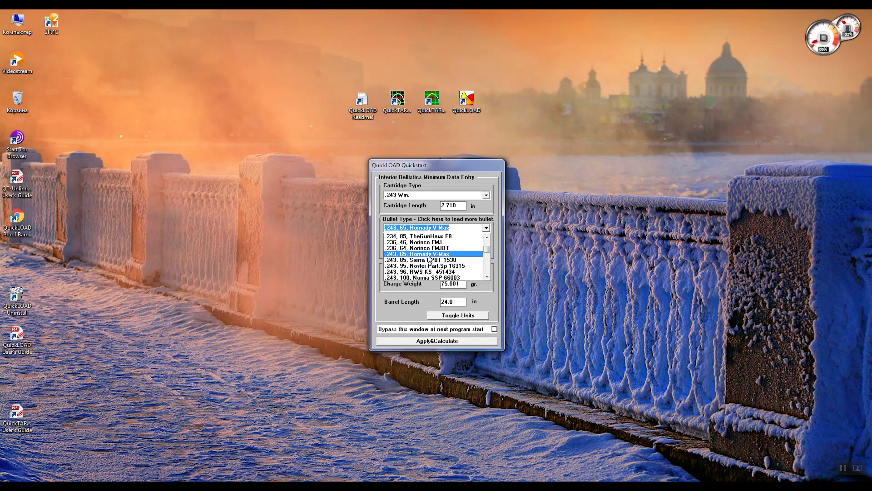
{"action": "scroll", "coordinate": [430, 257], "scroll_direction": "down", "scroll_amount": 1}
{"action": "scroll", "coordinate": [429, 257], "scroll_direction": "down", "scroll_amount": 2}
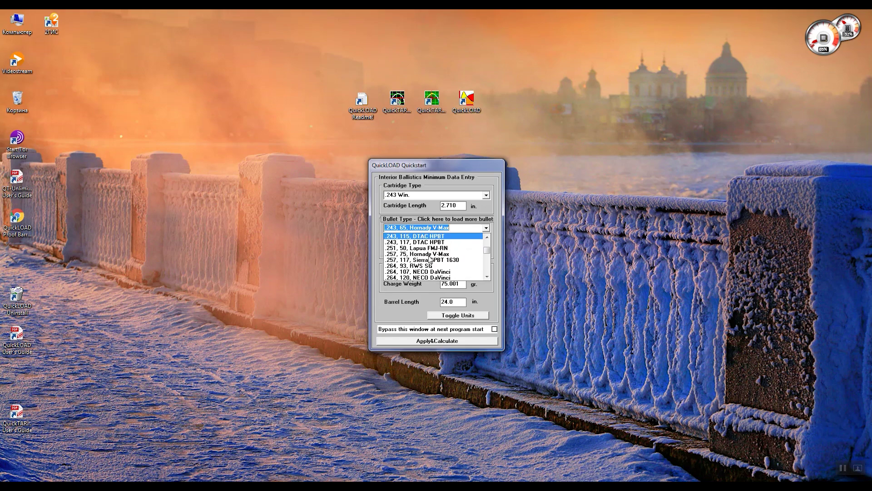
{"action": "scroll", "coordinate": [430, 257], "scroll_direction": "up", "scroll_amount": 1}
{"action": "scroll", "coordinate": [420, 261], "scroll_direction": "up", "scroll_amount": 1}
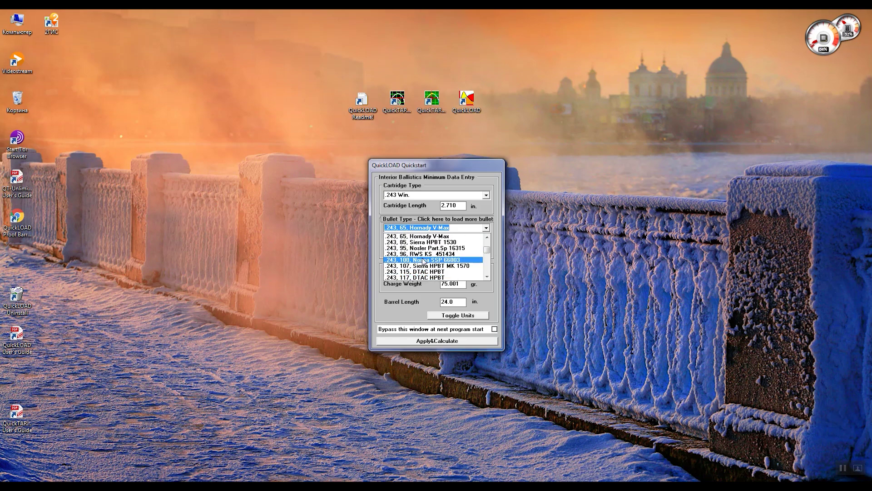
{"action": "left_click", "coordinate": [449, 237]}
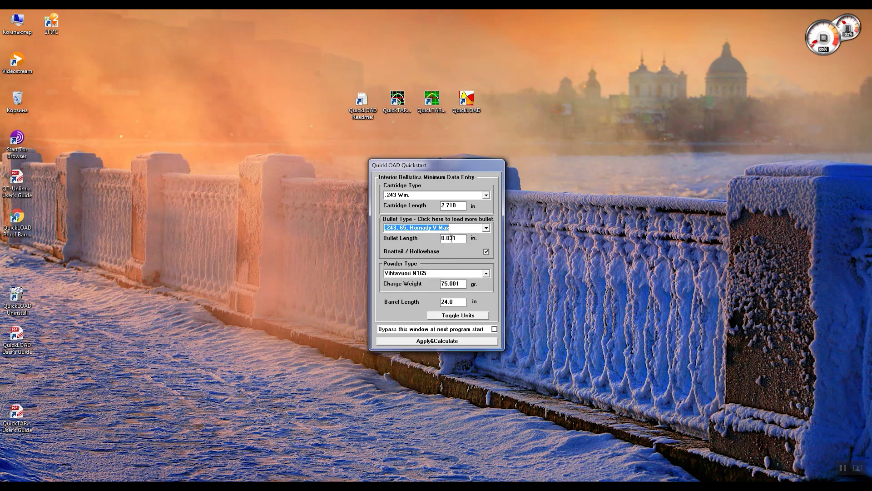
Choose Vihtavuori N150 as the powder type, apply and calculate the load, and dismiss the warning over the results.
{"action": "left_click", "coordinate": [486, 273]}
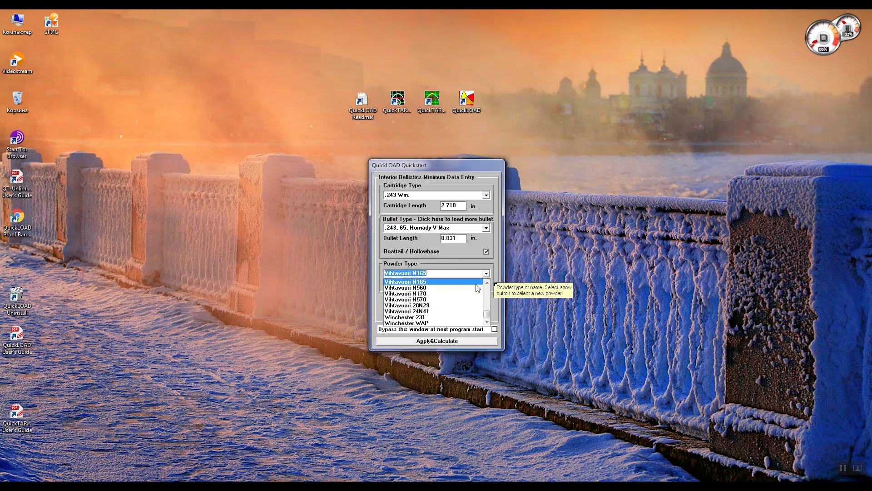
{"action": "scroll", "coordinate": [457, 296], "scroll_direction": "up", "scroll_amount": 1}
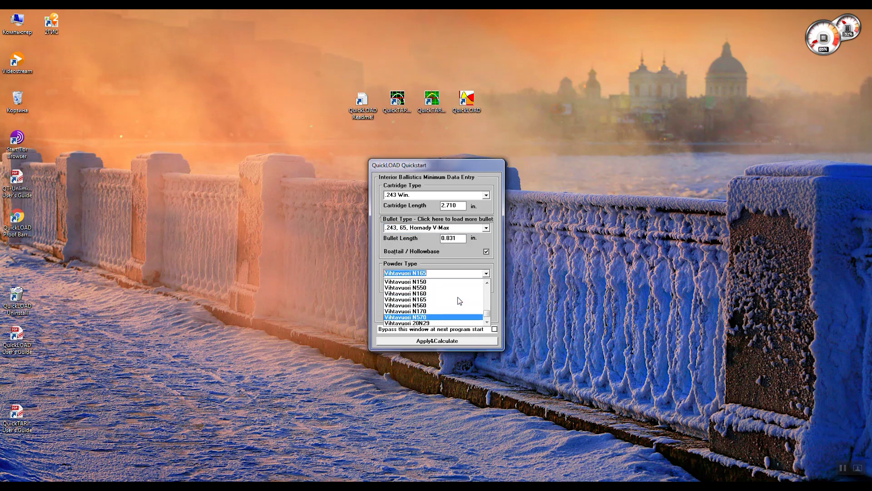
{"action": "left_click", "coordinate": [425, 282]}
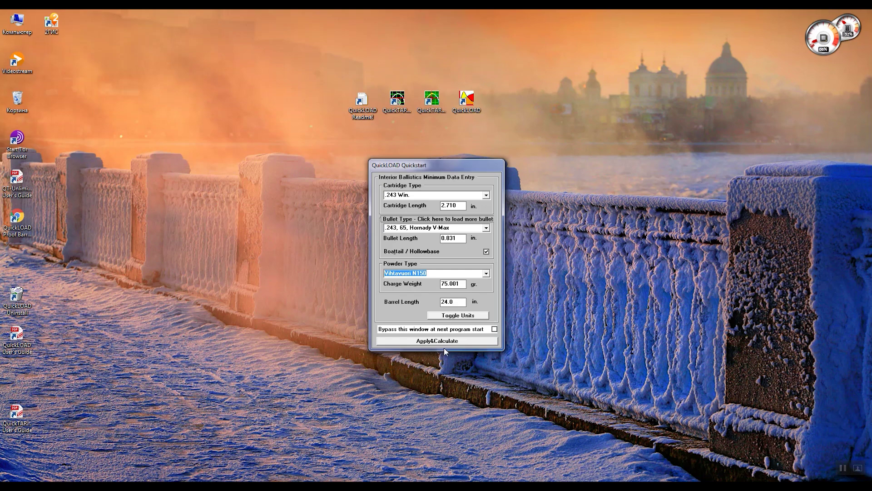
{"action": "left_click", "coordinate": [470, 343]}
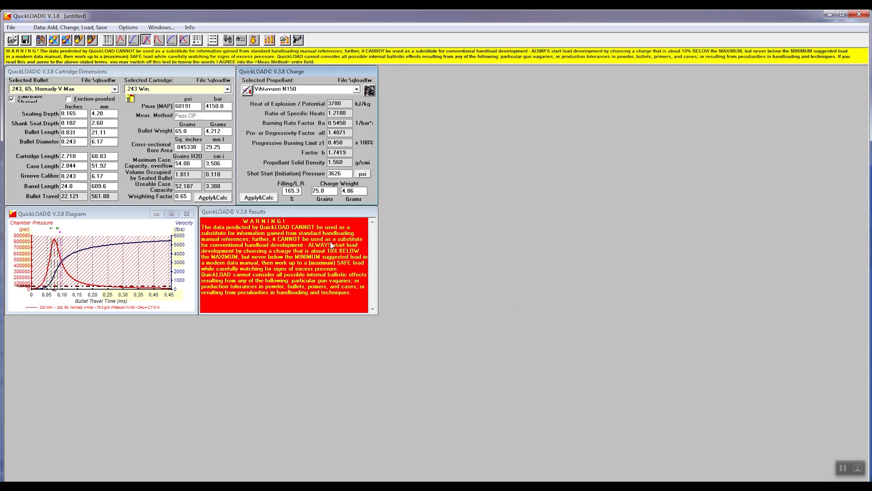
{"action": "left_click", "coordinate": [274, 258]}
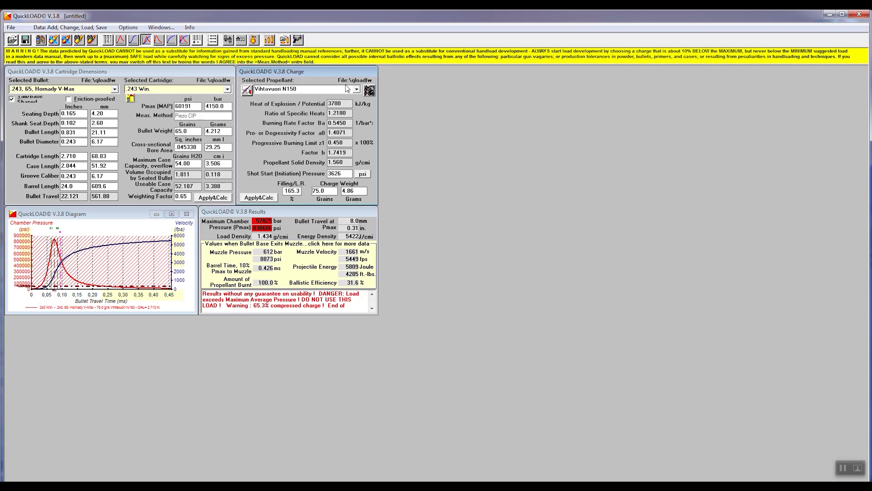
Check whether Russian is available among the program's language options and exit QuickLOAD.
{"action": "left_click", "coordinate": [9, 28]}
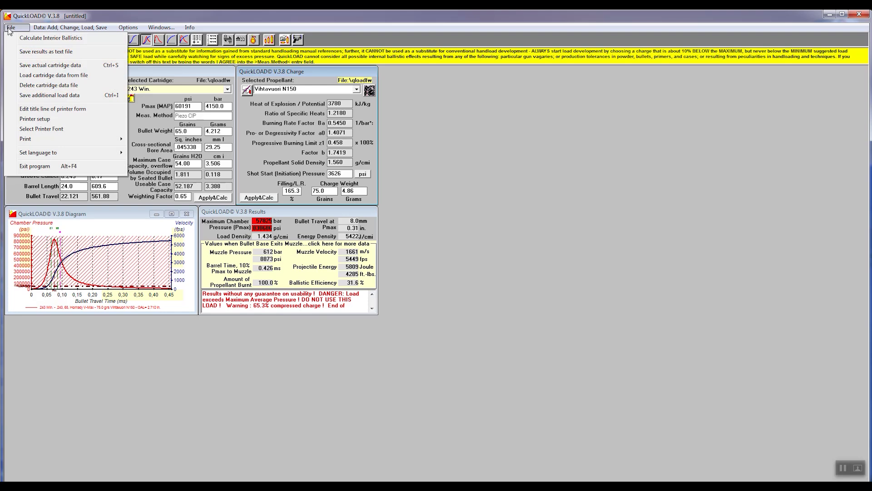
{"action": "mouse_move", "coordinate": [56, 157]}
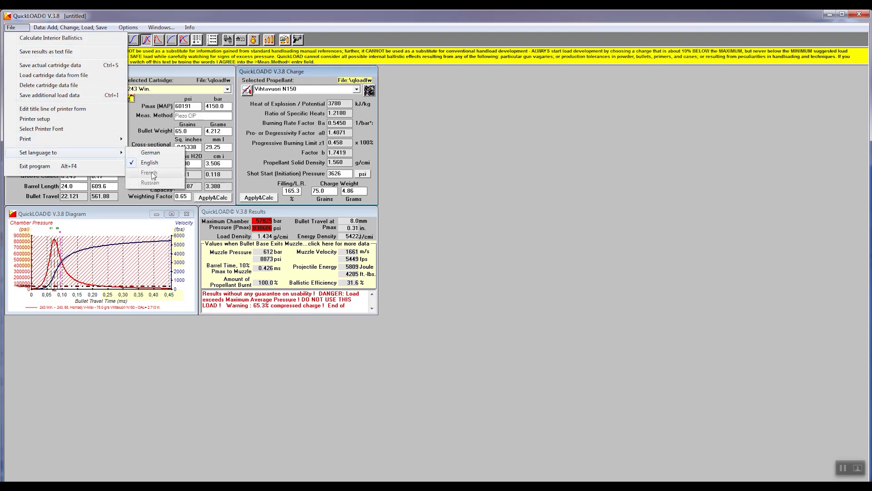
{"action": "left_click", "coordinate": [437, 14]}
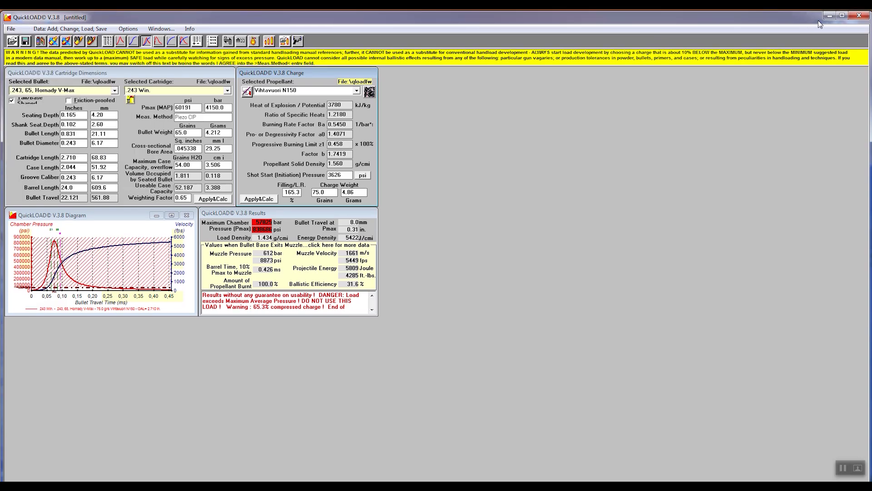
{"action": "left_click", "coordinate": [859, 15]}
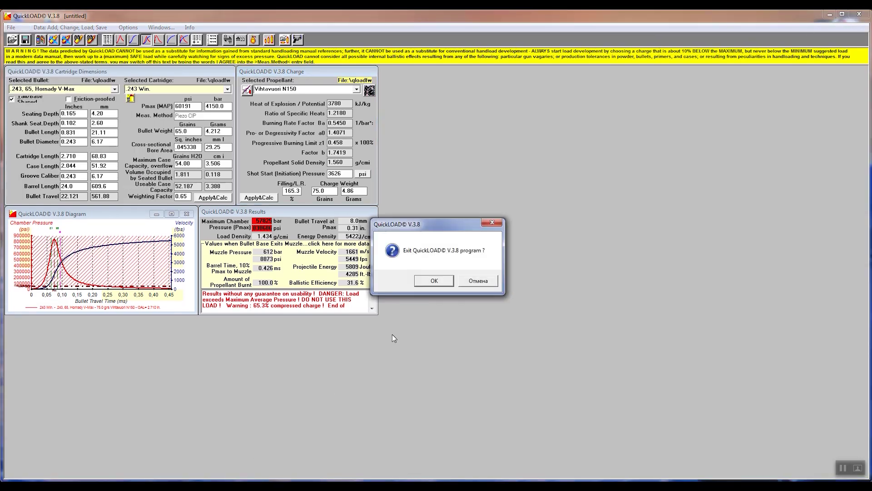
{"action": "left_click", "coordinate": [430, 279]}
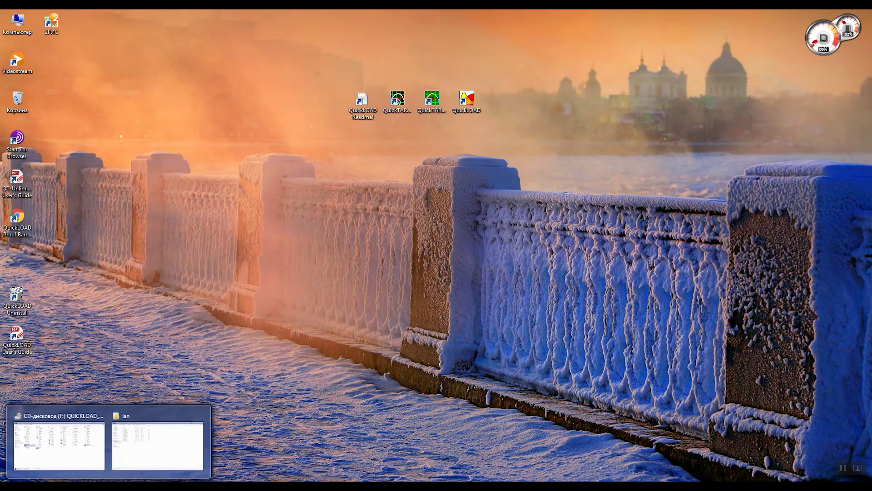
Move the four Russian LAN and TIP files from the rus subfolder up into the QuickLOAD\lan folder.
{"action": "left_click", "coordinate": [120, 463]}
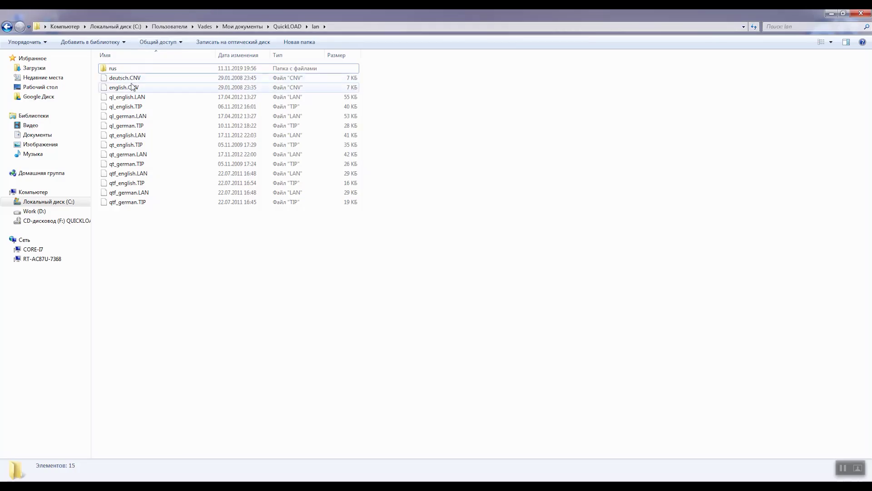
{"action": "double_click", "coordinate": [112, 68]}
{"action": "left_click_drag", "start_coordinate": [158, 121], "coordinate": [101, 66]}
{"action": "right_click", "coordinate": [121, 68]}
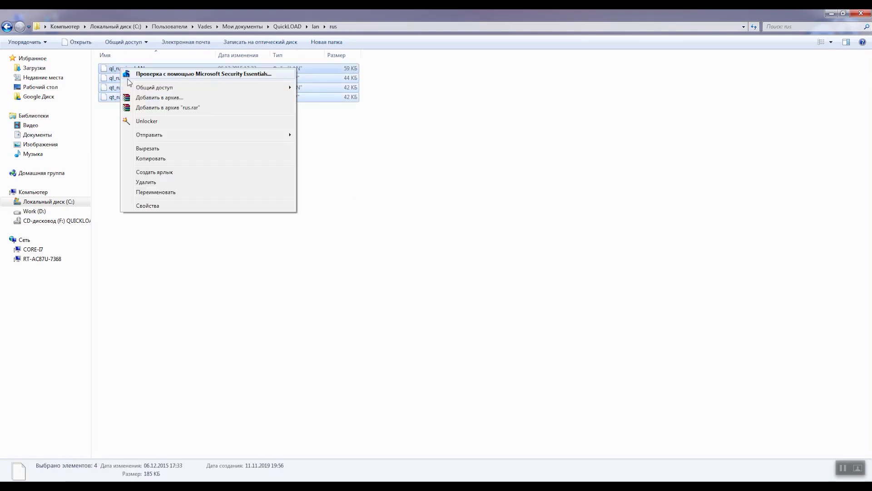
{"action": "left_click", "coordinate": [154, 150]}
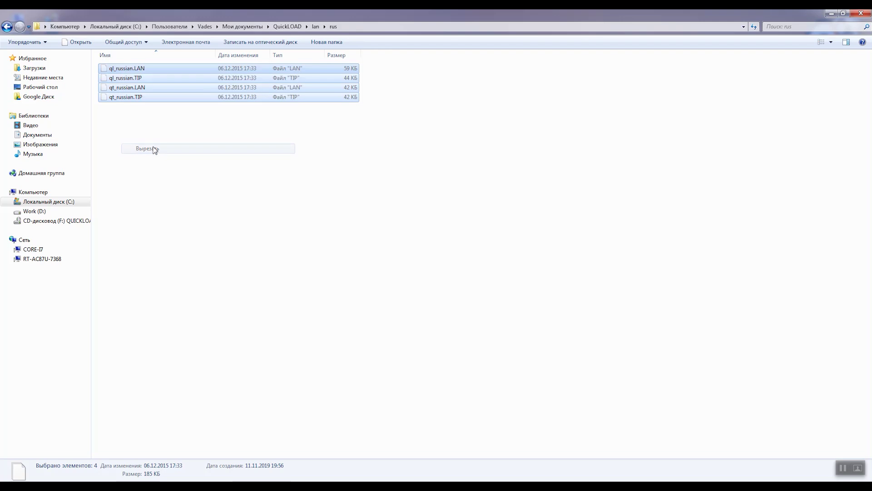
{"action": "left_click", "coordinate": [316, 28]}
{"action": "right_click", "coordinate": [210, 257]}
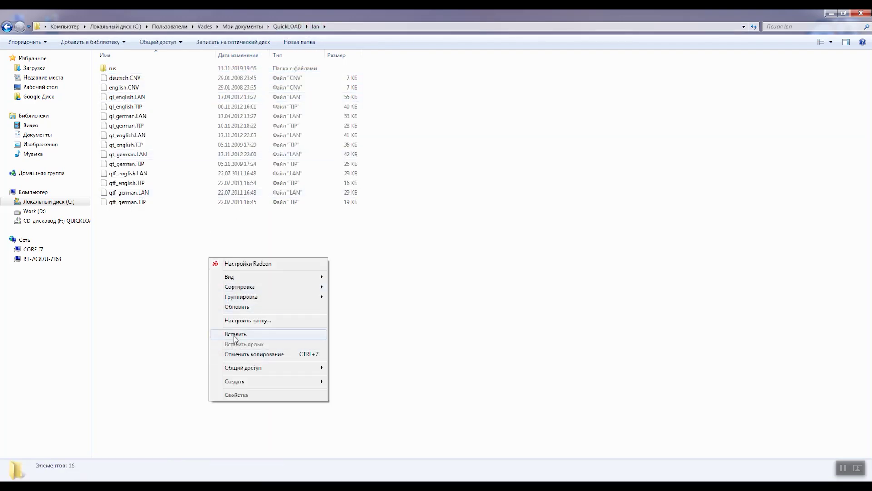
{"action": "left_click", "coordinate": [235, 334]}
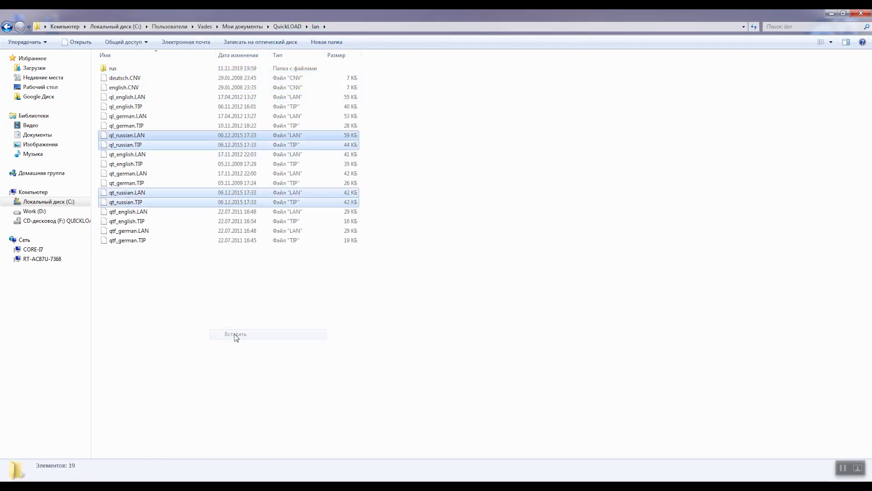
Check the rus subfolder inside the lan folder, delete it to the recycle bin, and minimize the Explorer window.
{"action": "left_click", "coordinate": [113, 69]}
{"action": "double_click", "coordinate": [112, 69]}
{"action": "left_click", "coordinate": [8, 27]}
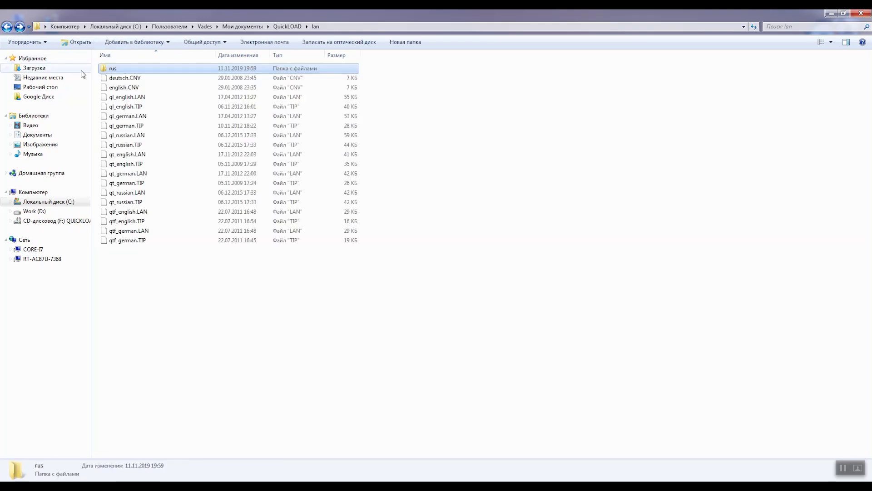
{"action": "key", "text": "Delete"}
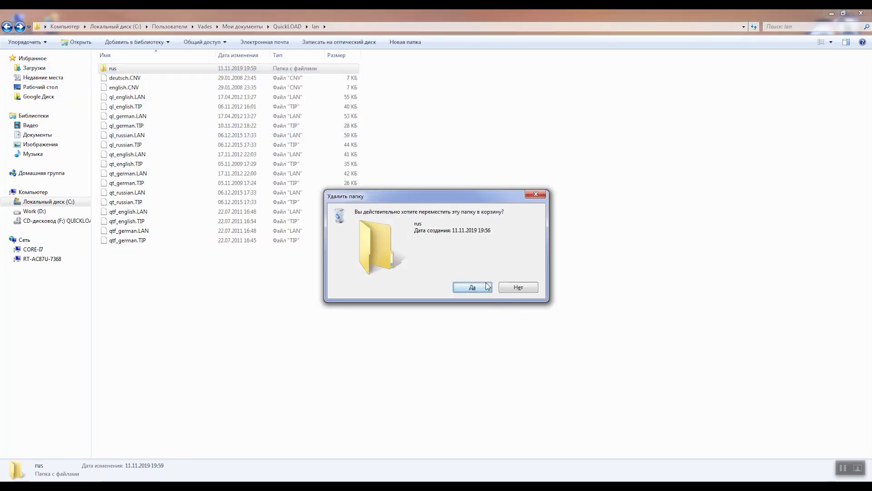
{"action": "left_click", "coordinate": [485, 288]}
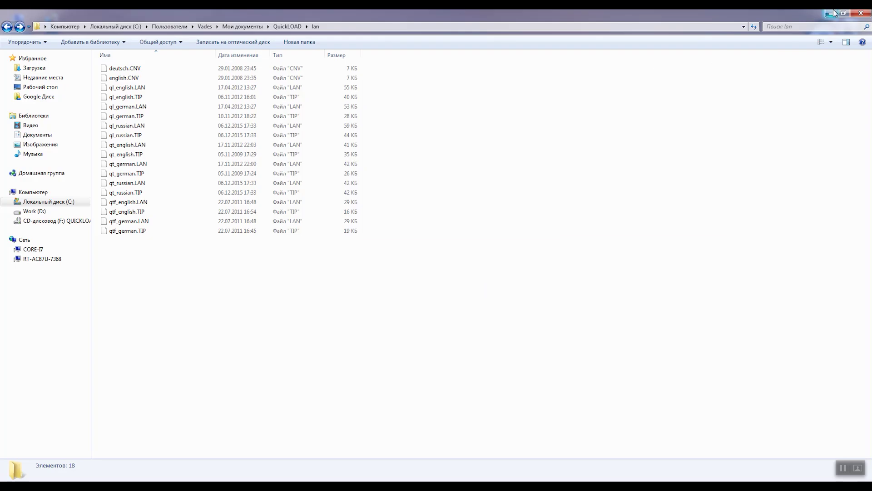
{"action": "left_click", "coordinate": [834, 13]}
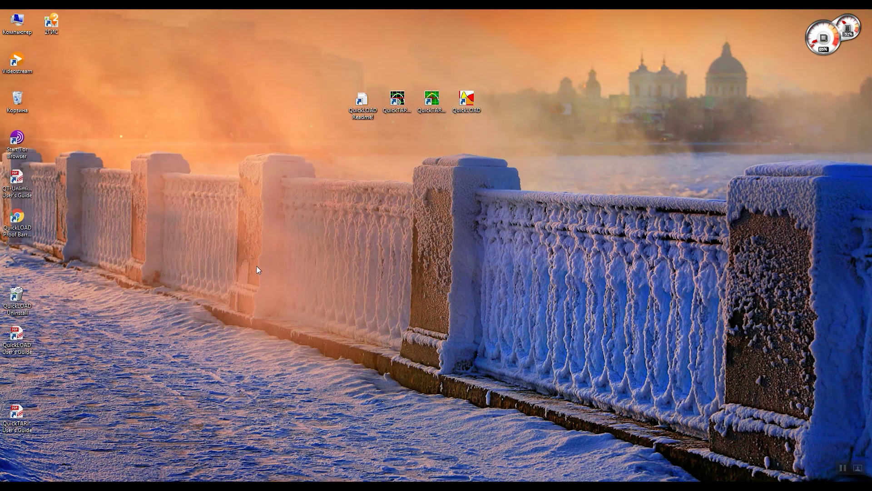
Launch QuickLOAD past its disclaimer, set the Quickstart window to be bypassed at next program start, and apply and calculate the load.
{"action": "double_click", "coordinate": [471, 99]}
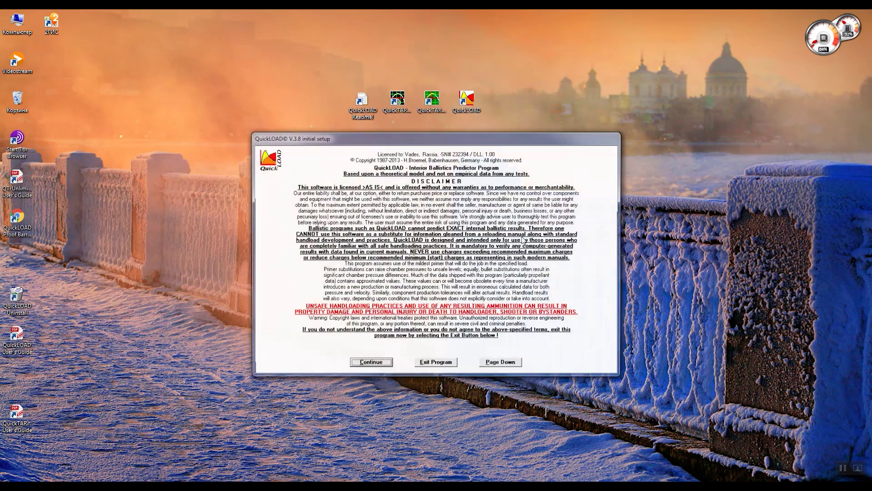
{"action": "left_click", "coordinate": [376, 364]}
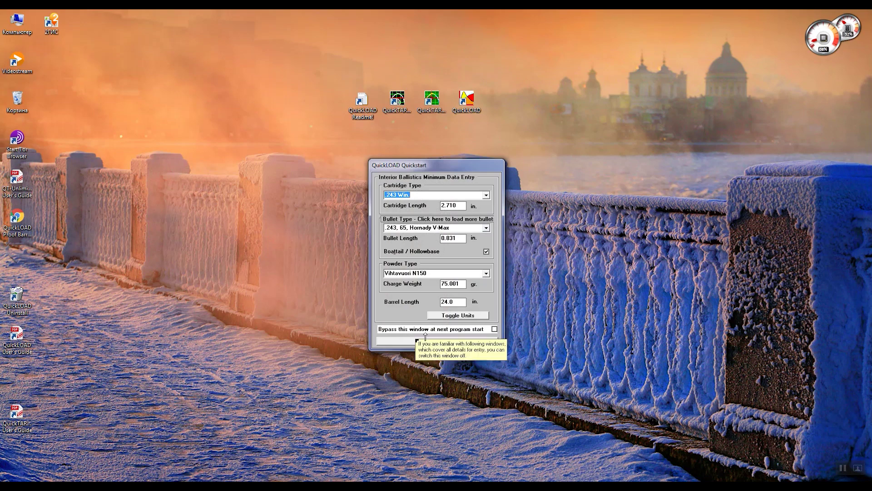
{"action": "left_click", "coordinate": [494, 329]}
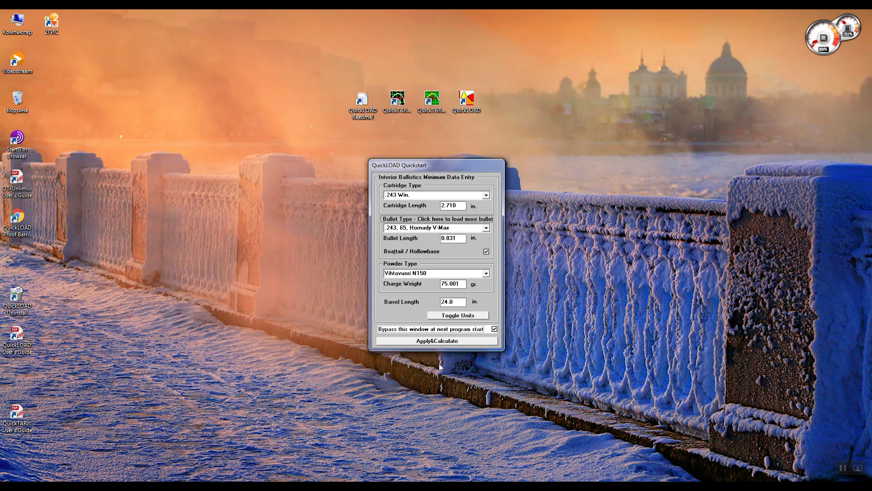
{"action": "left_click", "coordinate": [443, 342]}
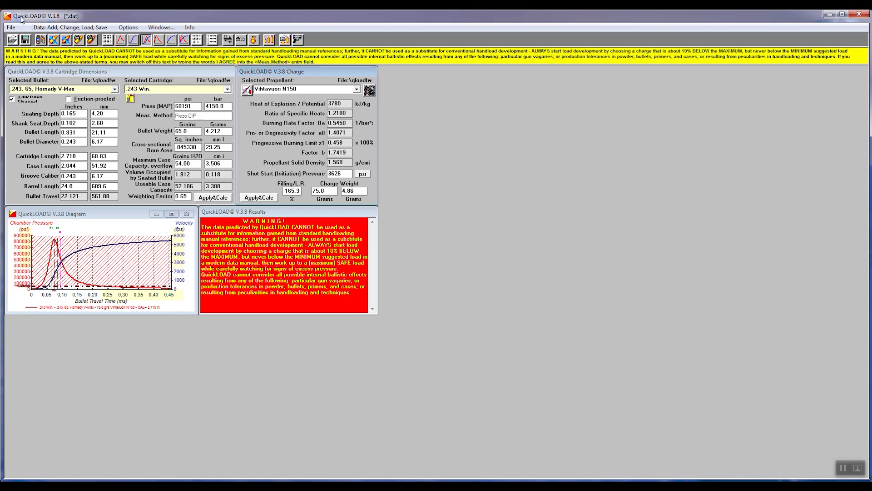
Switch the QuickLOAD interface language to Russian.
{"action": "left_click", "coordinate": [11, 27]}
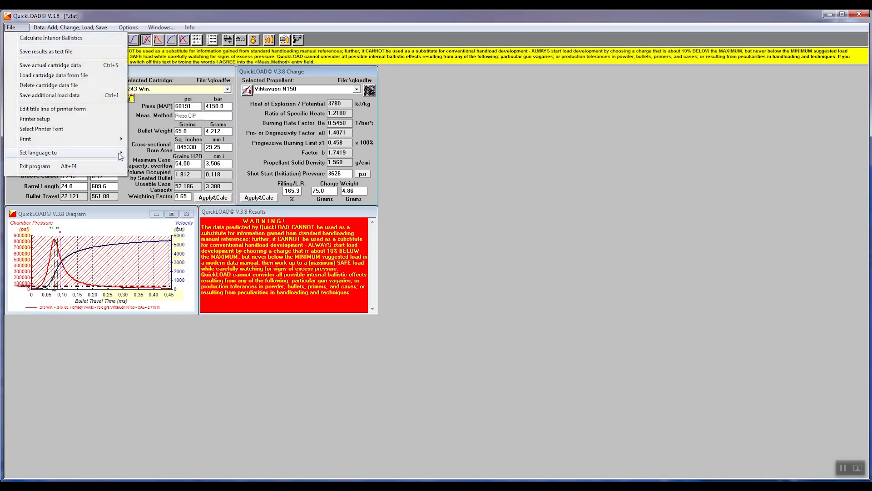
{"action": "mouse_move", "coordinate": [120, 154]}
{"action": "left_click", "coordinate": [151, 186]}
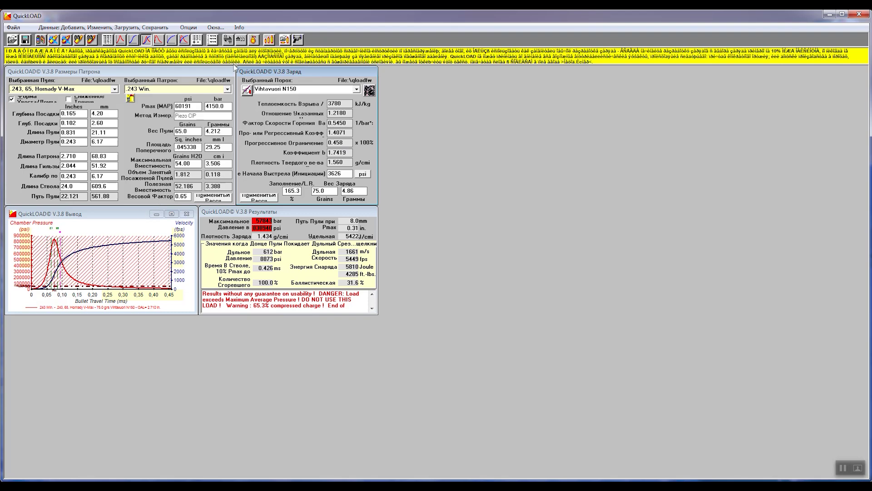
Move the charge and results windows clear of the diagram, enlarge the diagram window, and activate the cartridge dimensions window.
{"action": "left_click_drag", "start_coordinate": [261, 77], "coordinate": [571, 235]}
{"action": "left_click_drag", "start_coordinate": [334, 213], "coordinate": [797, 84]}
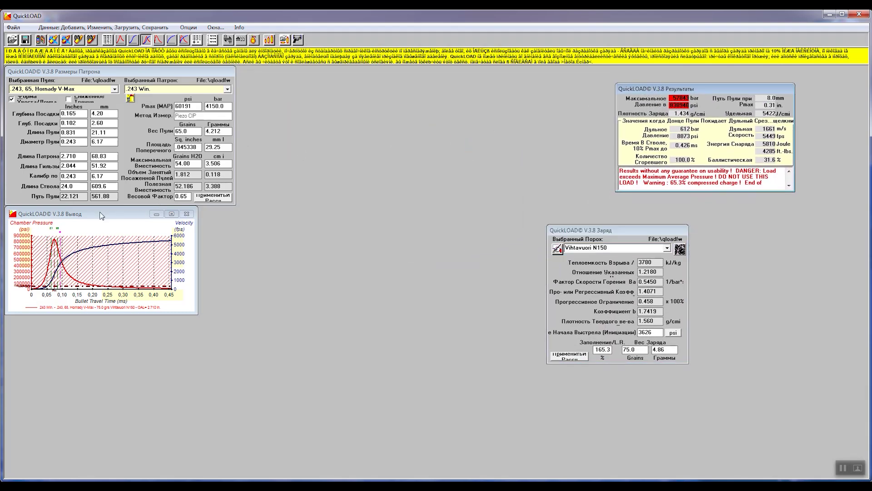
{"action": "left_click_drag", "start_coordinate": [196, 313], "coordinate": [543, 476]}
{"action": "left_click_drag", "start_coordinate": [259, 208], "coordinate": [264, 264]}
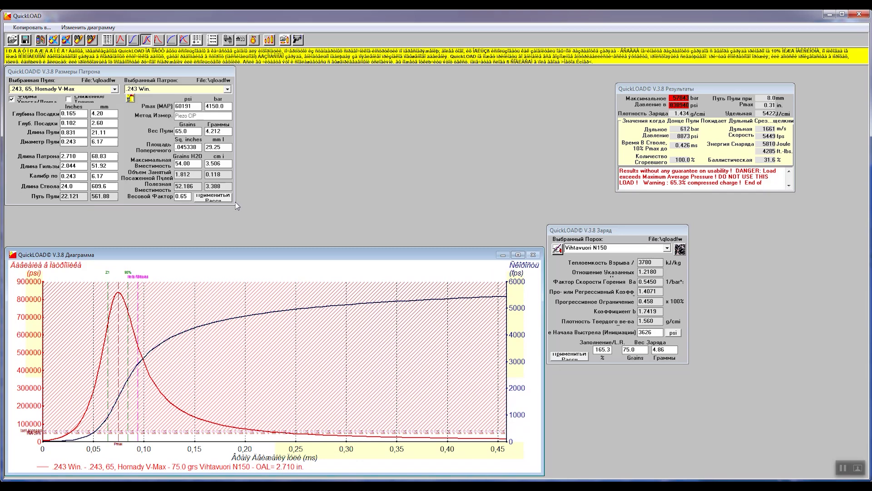
{"action": "left_click", "coordinate": [236, 206]}
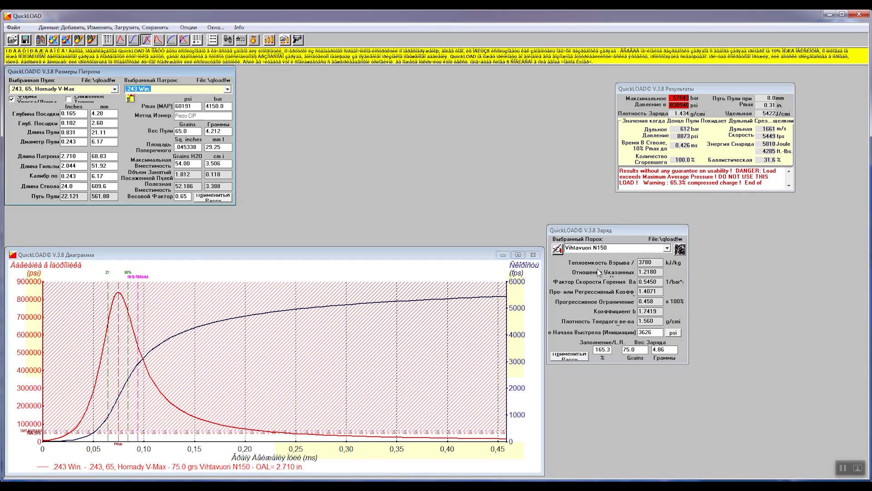
Line up the charge window beside the cartridge dimensions window and the results window beside the charge window.
{"action": "left_click_drag", "start_coordinate": [589, 233], "coordinate": [279, 75]}
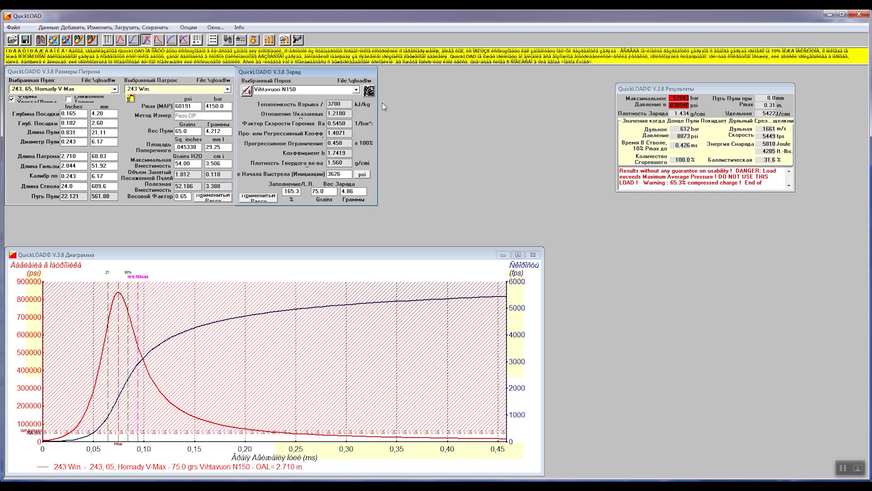
{"action": "left_click_drag", "start_coordinate": [699, 90], "coordinate": [462, 72]}
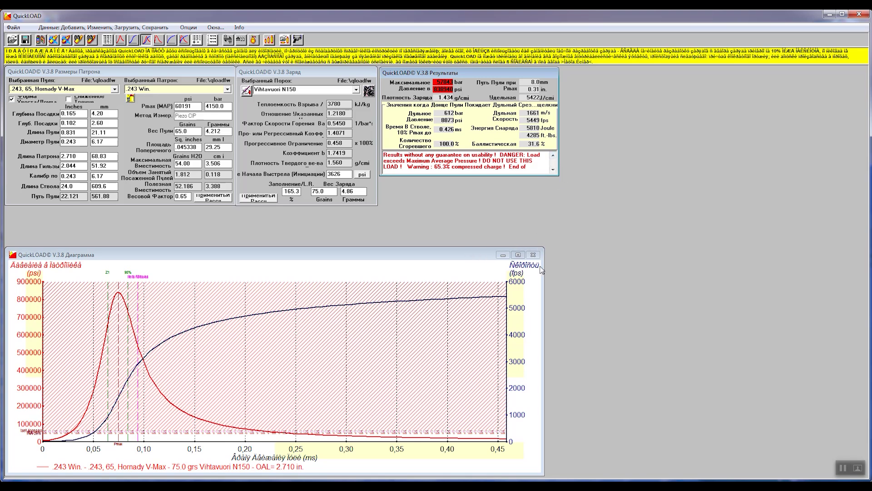
Enlarge the diagram window to fill the space directly beneath the aligned data windows.
{"action": "left_click_drag", "start_coordinate": [544, 249], "coordinate": [590, 211]}
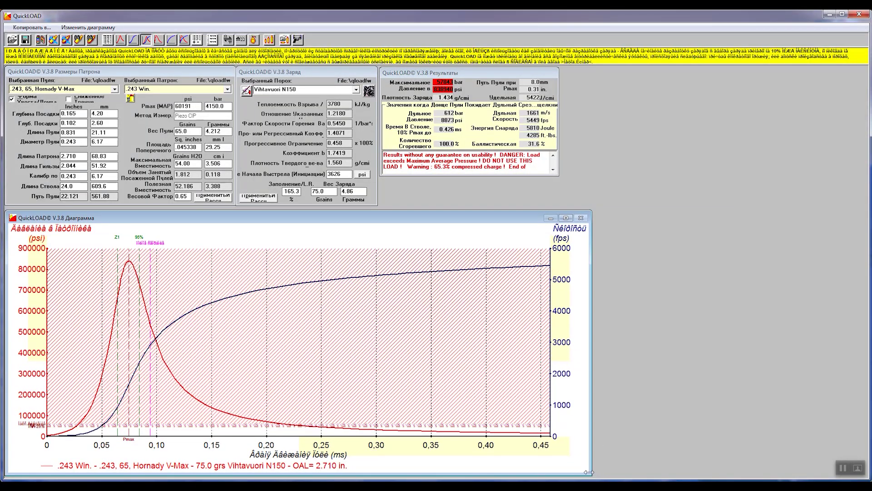
{"action": "left_click_drag", "start_coordinate": [591, 475], "coordinate": [598, 477]}
{"action": "left_click", "coordinate": [258, 456]}
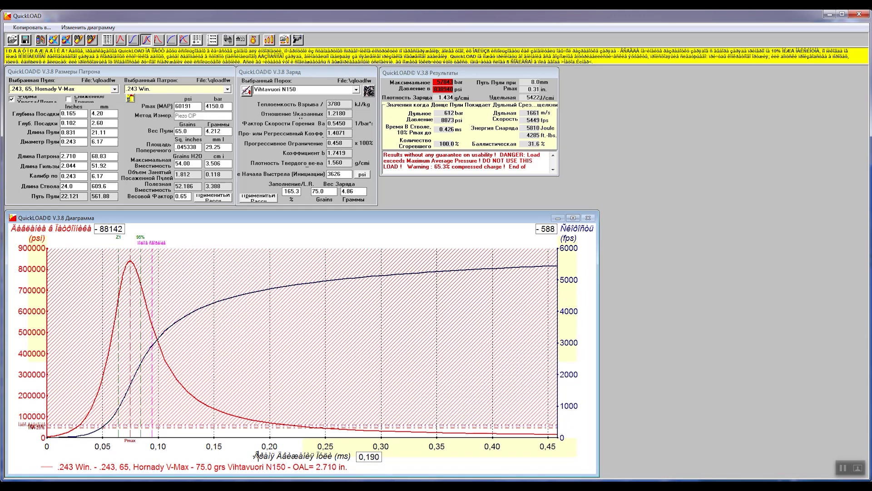
Look through the bullet list and the program menus to examine their Russian translation.
{"action": "left_click", "coordinate": [115, 89]}
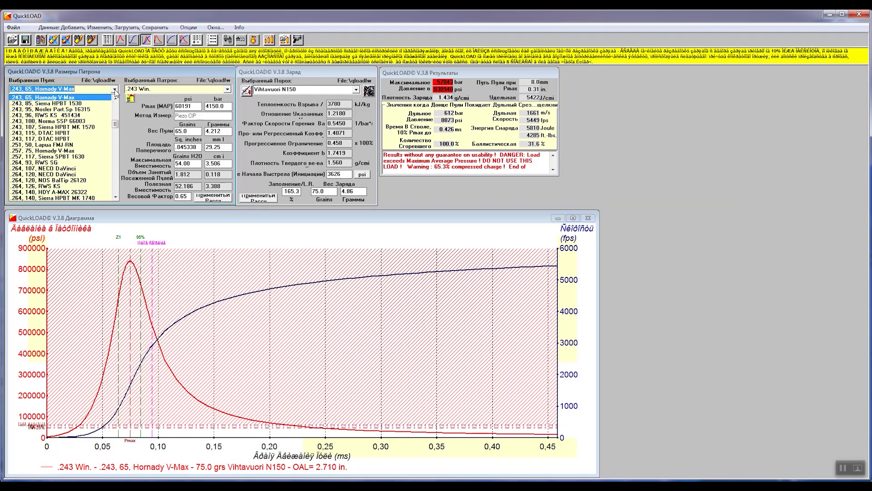
{"action": "scroll", "coordinate": [93, 126], "scroll_direction": "down", "scroll_amount": 1}
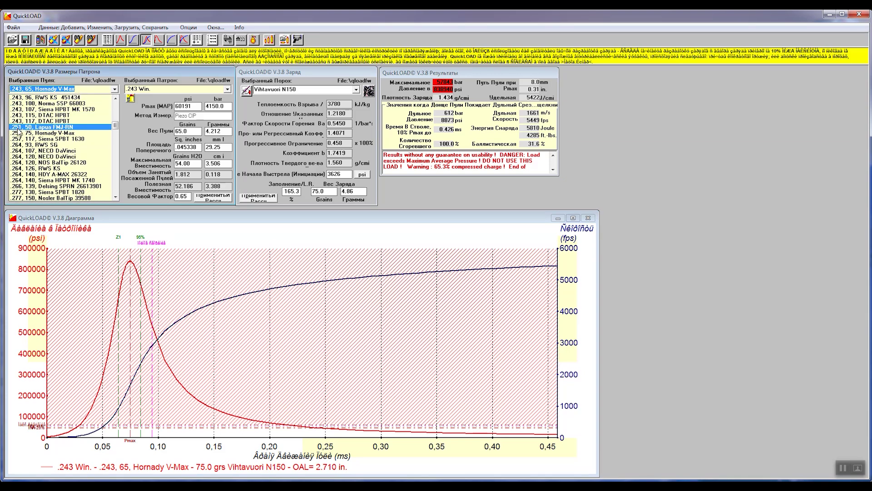
{"action": "left_click", "coordinate": [131, 30]}
{"action": "left_click", "coordinate": [132, 28]}
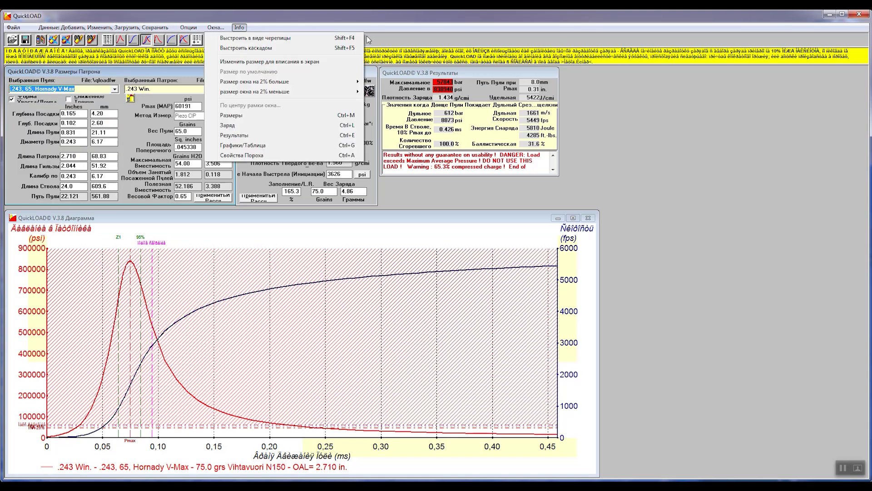
{"action": "left_click", "coordinate": [398, 19]}
Read the program's disclaimer in Russian, close it, and view the exit confirmation without leaving QuickLOAD.
{"action": "left_click", "coordinate": [238, 27]}
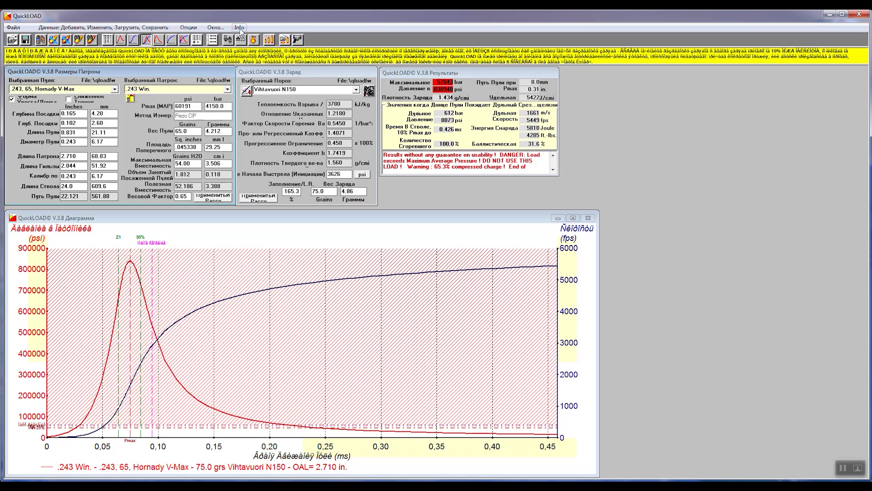
{"action": "left_click", "coordinate": [257, 70]}
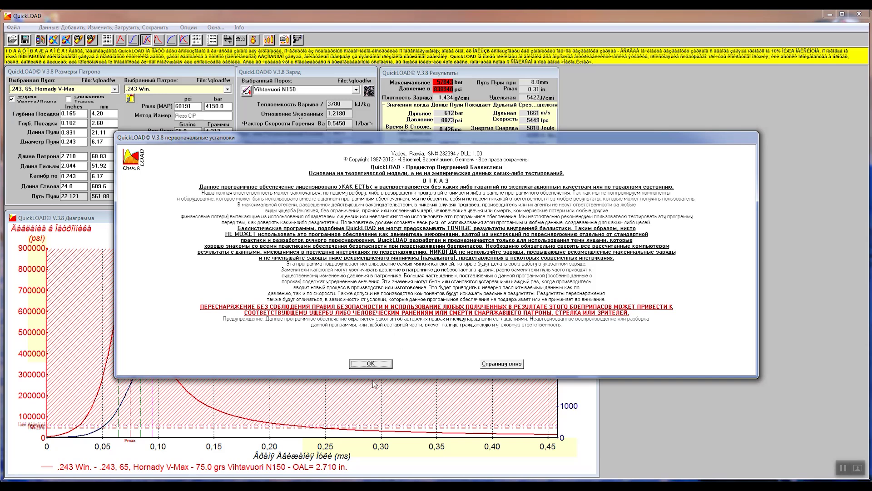
{"action": "left_click", "coordinate": [371, 364]}
{"action": "left_click", "coordinate": [859, 14]}
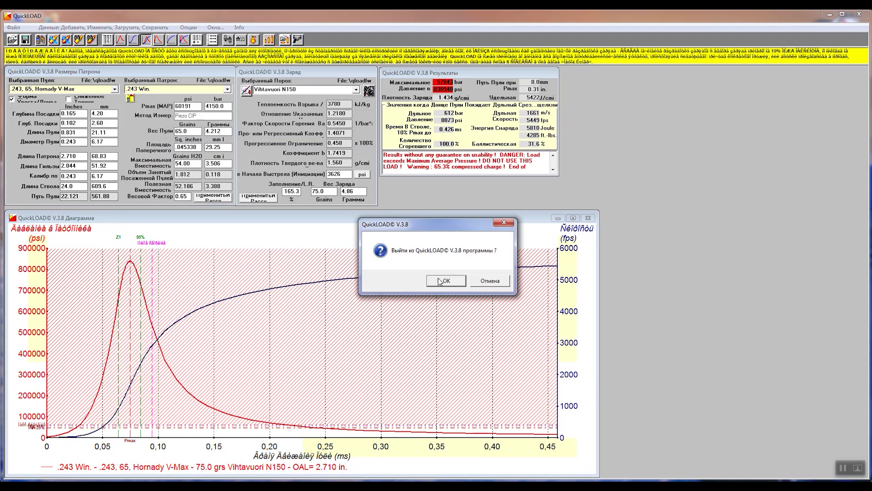
{"action": "left_click", "coordinate": [490, 281]}
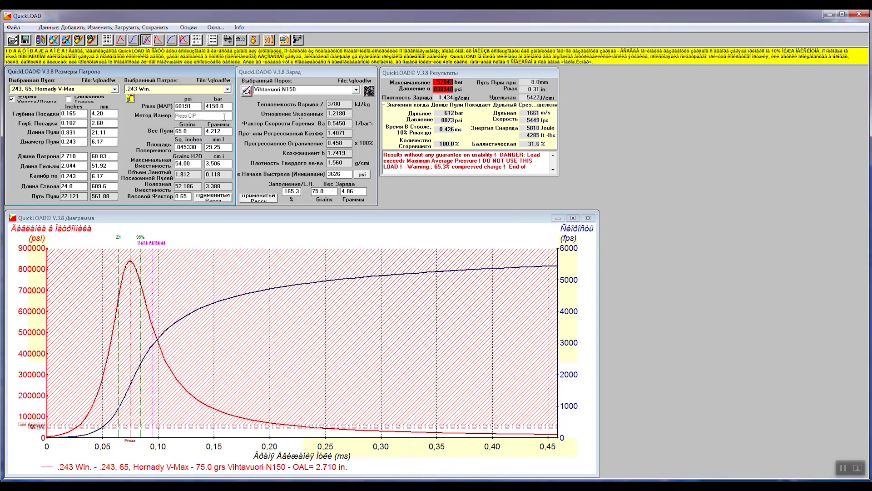
Search all cartridge files in the calibers folder for the .308 calibre and save the matches as 308.vol.
{"action": "left_click", "coordinate": [80, 40]}
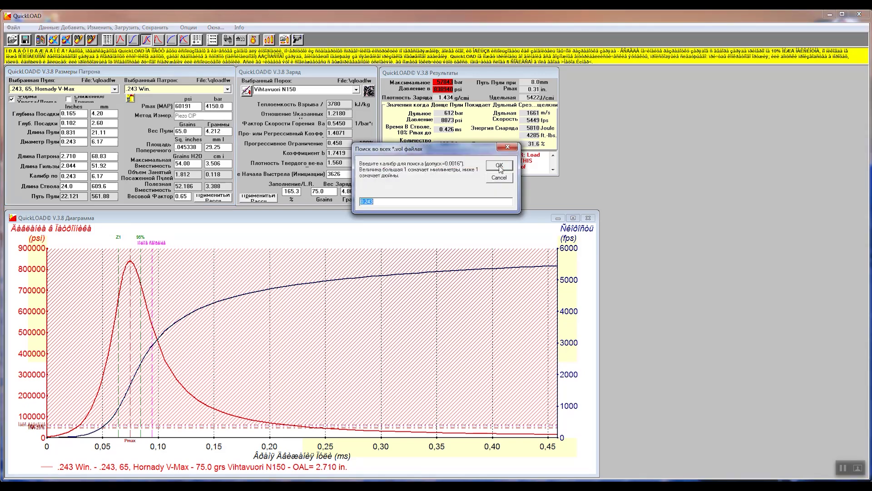
{"action": "left_click", "coordinate": [404, 204]}
{"action": "left_click_drag", "start_coordinate": [372, 198], "coordinate": [369, 197]}
{"action": "type", "text": "308"}
{"action": "left_click", "coordinate": [500, 167]}
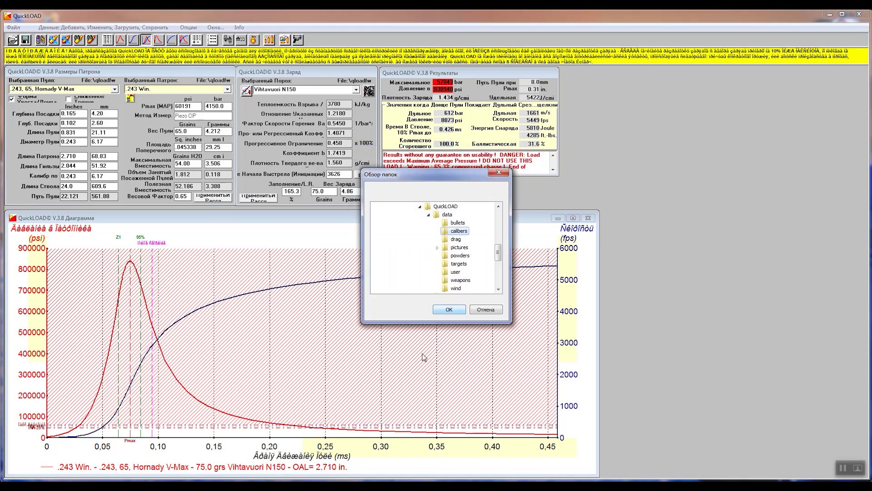
{"action": "left_click", "coordinate": [449, 310]}
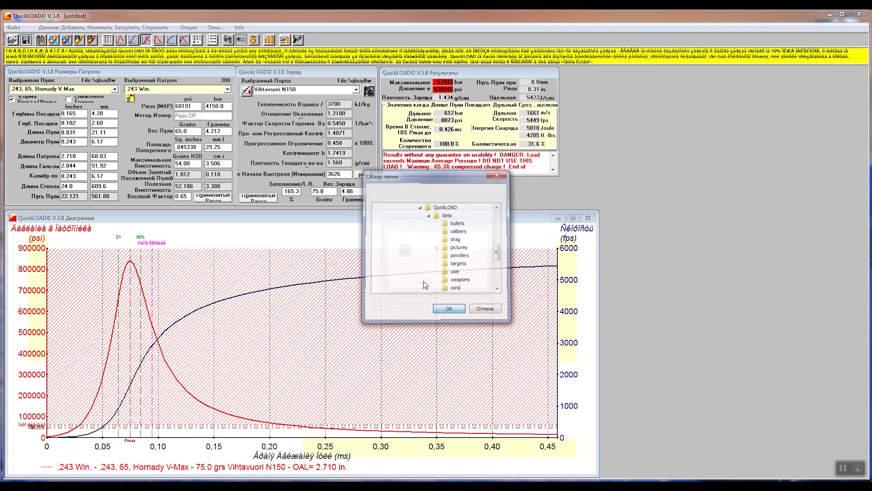
{"action": "left_click", "coordinate": [423, 281]}
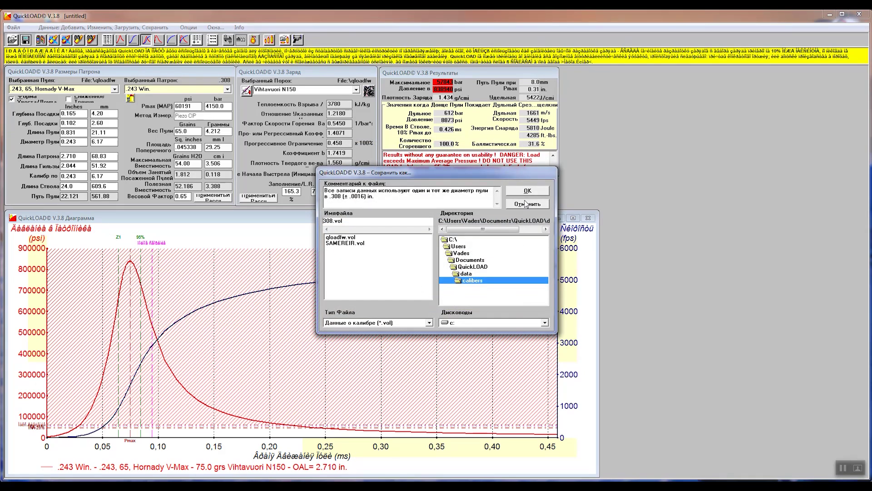
{"action": "left_click", "coordinate": [526, 191]}
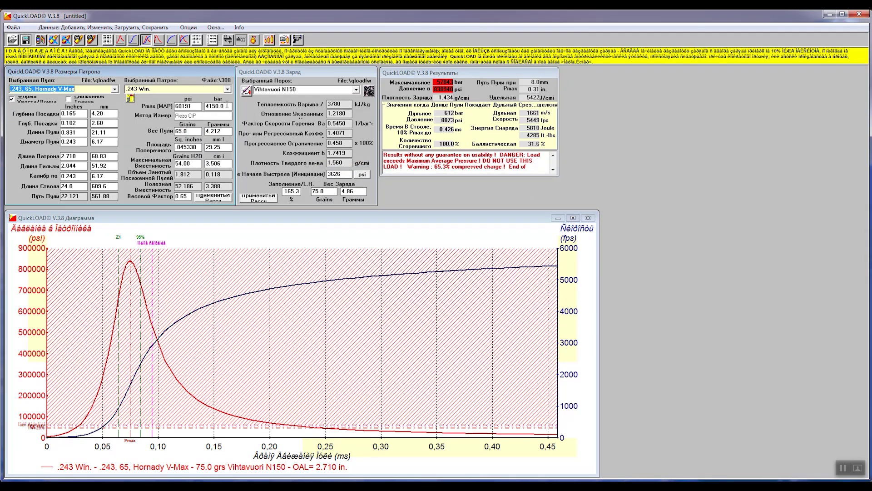
Choose .308 Win. (CIP) as the selected cartridge.
{"action": "left_click", "coordinate": [227, 89]}
{"action": "scroll", "coordinate": [159, 163], "scroll_direction": "down", "scroll_amount": 4}
{"action": "scroll", "coordinate": [156, 170], "scroll_direction": "down", "scroll_amount": 5}
{"action": "scroll", "coordinate": [157, 171], "scroll_direction": "down", "scroll_amount": 10}
{"action": "scroll", "coordinate": [160, 173], "scroll_direction": "down", "scroll_amount": 9}
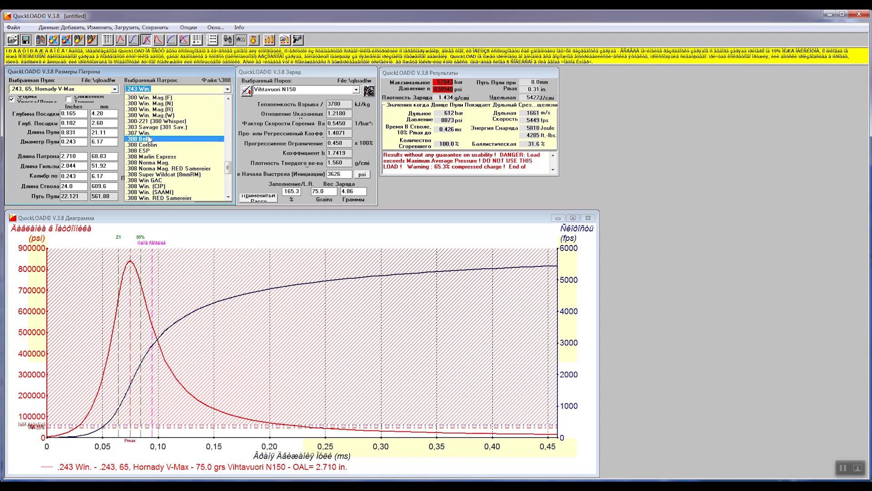
{"action": "scroll", "coordinate": [152, 163], "scroll_direction": "down", "scroll_amount": 1}
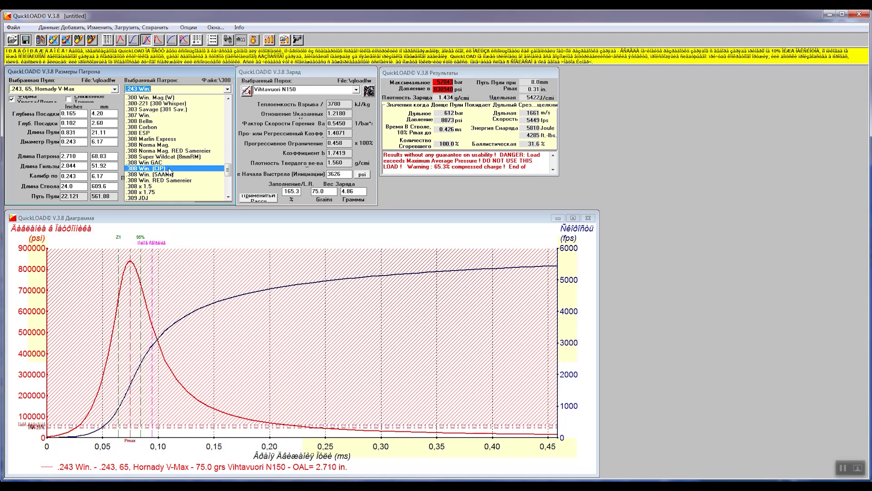
{"action": "left_click", "coordinate": [170, 170]}
Browse the bullet list around the .308 calibre and close it without choosing another bullet.
{"action": "left_click", "coordinate": [115, 89]}
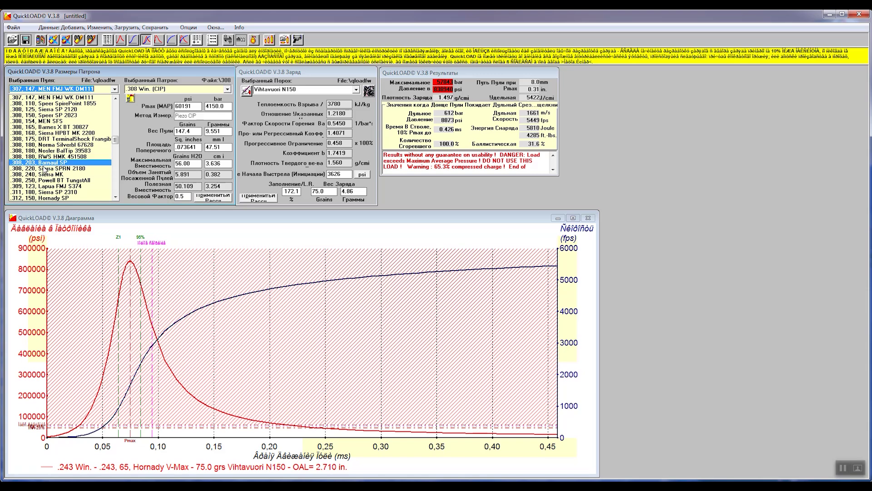
{"action": "scroll", "coordinate": [44, 172], "scroll_direction": "down", "scroll_amount": 4}
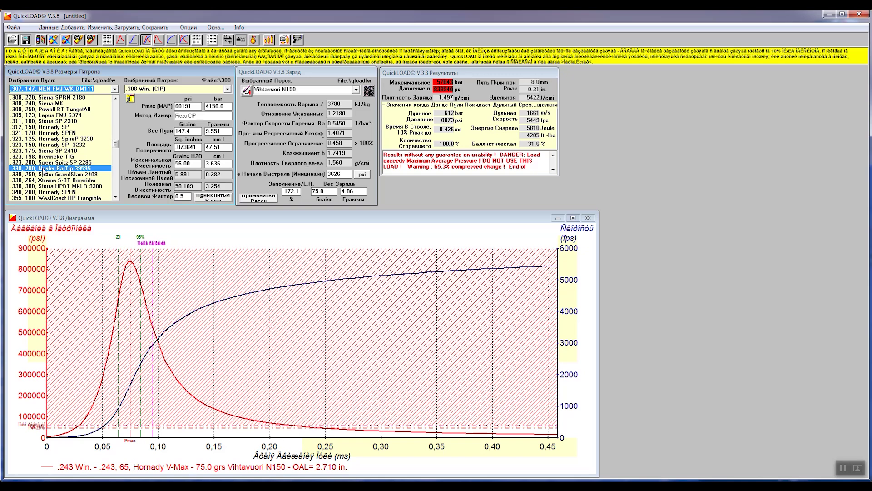
{"action": "scroll", "coordinate": [44, 171], "scroll_direction": "down", "scroll_amount": 3}
{"action": "key", "text": "Escape"}
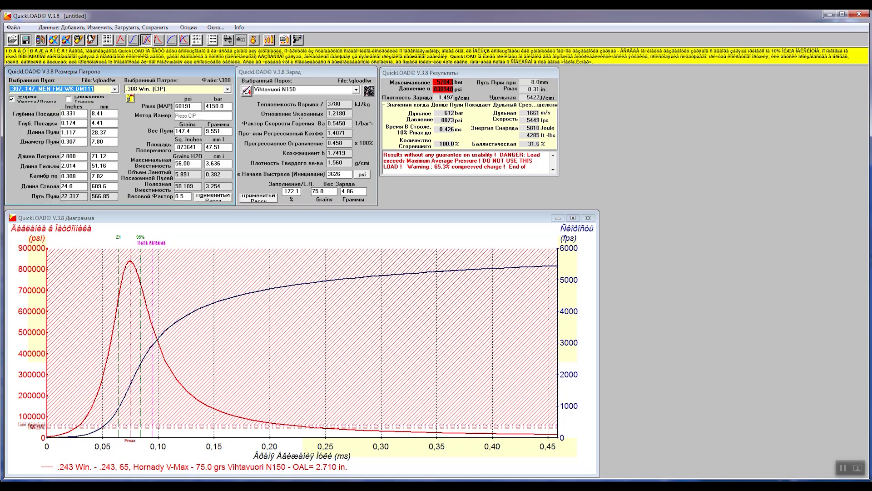
Search all bullet files for the .308 calibre and save the matches as bullet file 308.
{"action": "left_click", "coordinate": [91, 40]}
{"action": "left_click", "coordinate": [507, 169]}
{"action": "left_click", "coordinate": [449, 309]}
{"action": "left_click", "coordinate": [424, 281]}
{"action": "left_click", "coordinate": [490, 236]}
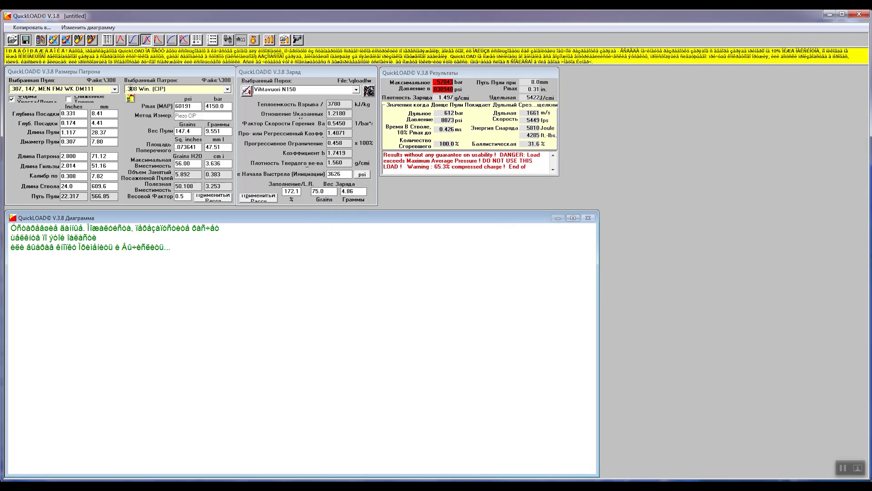
Look through the bullets in the .308 list up to the 178-grain entries and close it without choosing another bullet.
{"action": "left_click", "coordinate": [114, 89]}
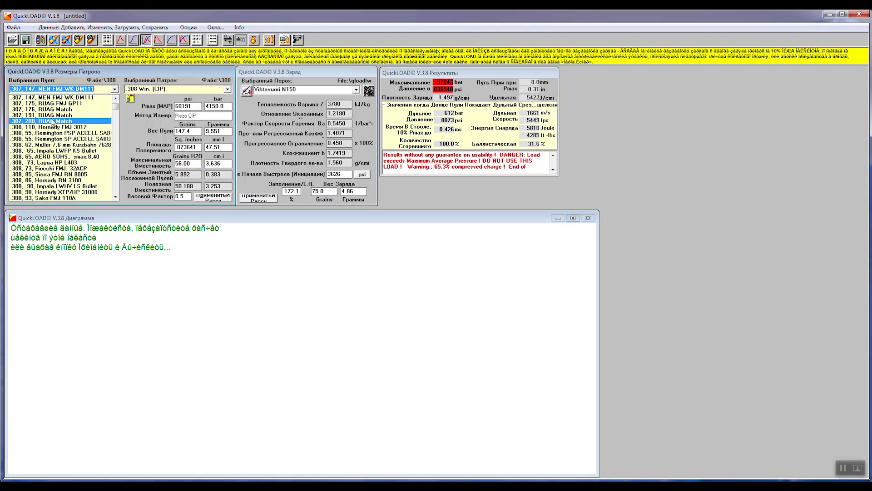
{"action": "scroll", "coordinate": [52, 150], "scroll_direction": "down", "scroll_amount": 5}
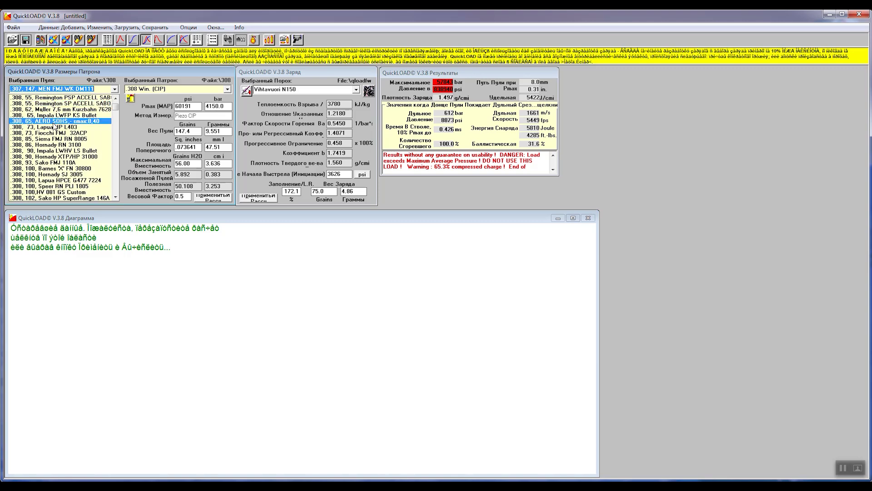
{"action": "scroll", "coordinate": [49, 178], "scroll_direction": "down", "scroll_amount": 8}
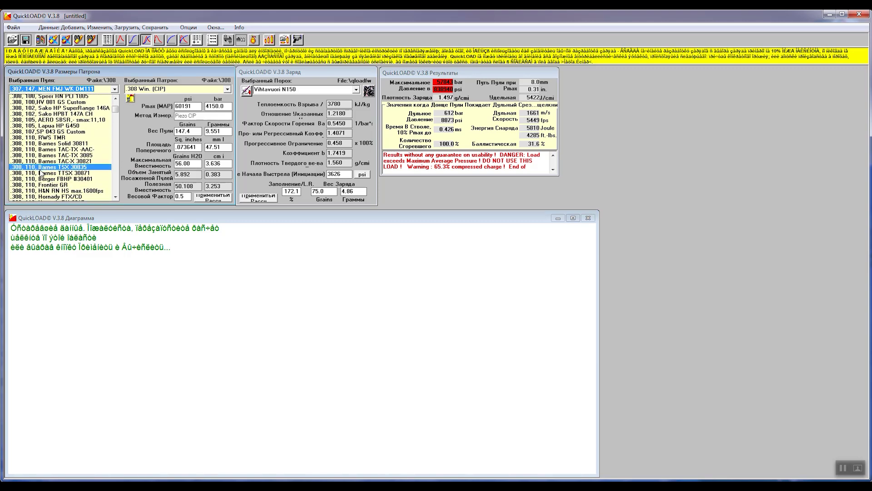
{"action": "scroll", "coordinate": [43, 174], "scroll_direction": "down", "scroll_amount": 6}
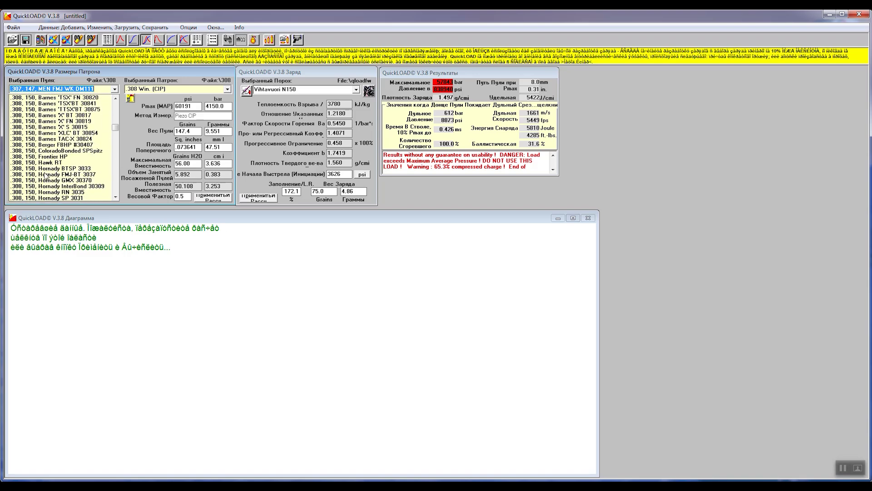
{"action": "scroll", "coordinate": [64, 171], "scroll_direction": "down", "scroll_amount": 15}
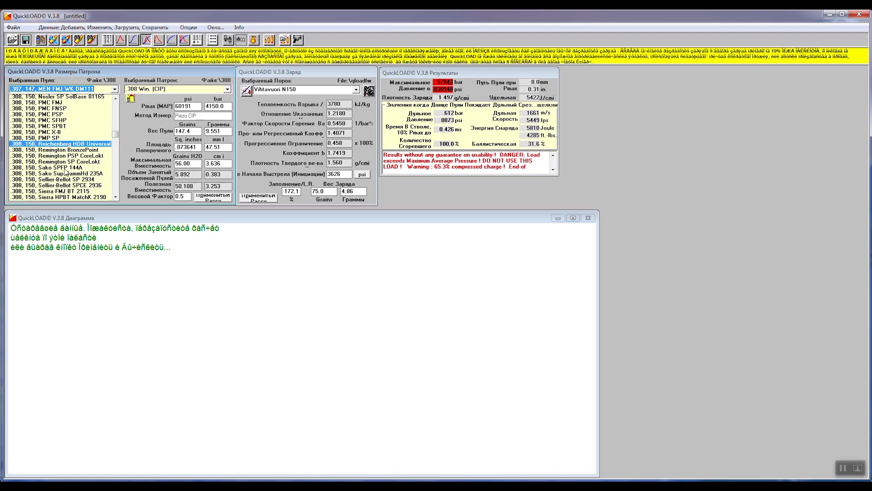
{"action": "scroll", "coordinate": [117, 149], "scroll_direction": "down", "scroll_amount": 15}
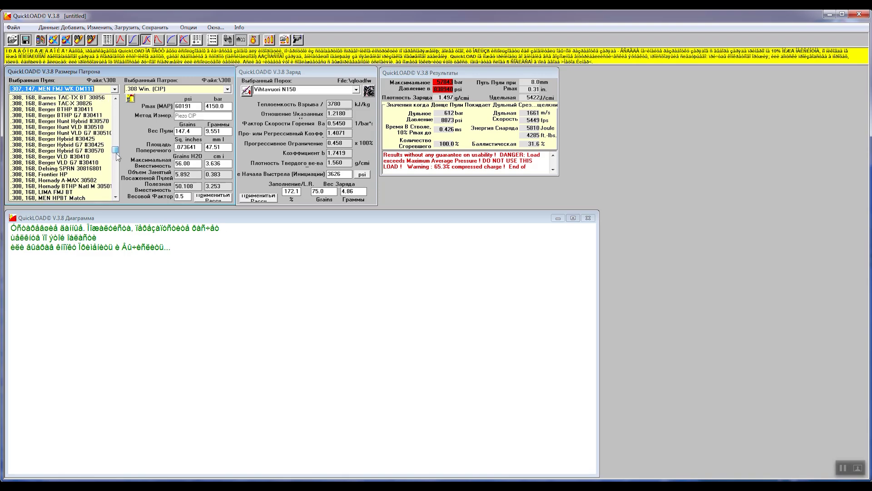
{"action": "scroll", "coordinate": [65, 174], "scroll_direction": "down", "scroll_amount": 3}
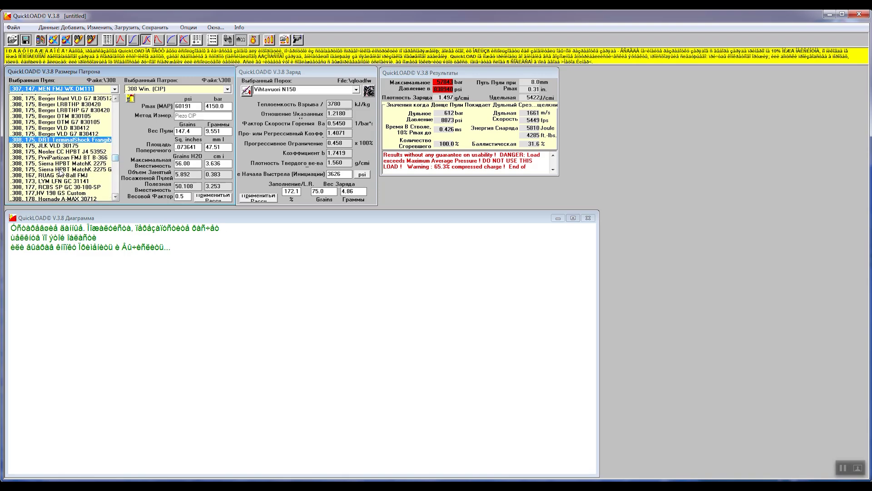
{"action": "scroll", "coordinate": [84, 172], "scroll_direction": "down", "scroll_amount": 1}
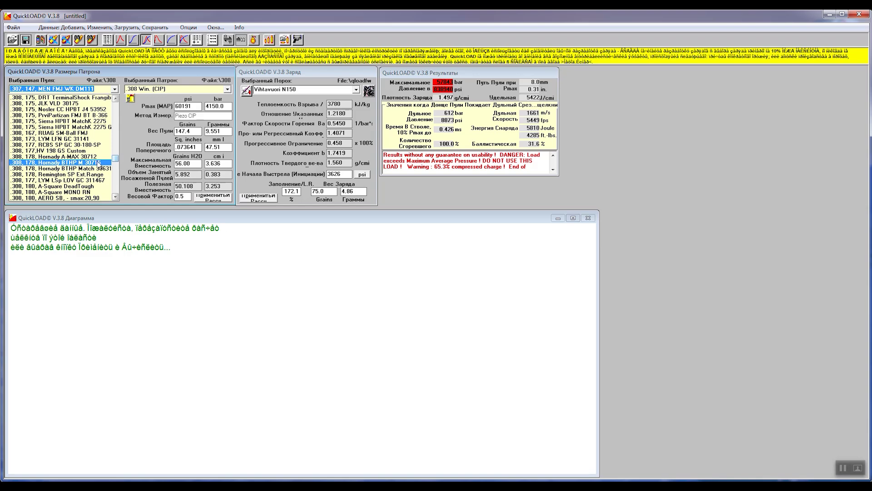
{"action": "left_click", "coordinate": [669, 169]}
Exit QuickLOAD and confirm leaving the program.
{"action": "left_click_drag", "start_coordinate": [863, 12], "coordinate": [865, 13]}
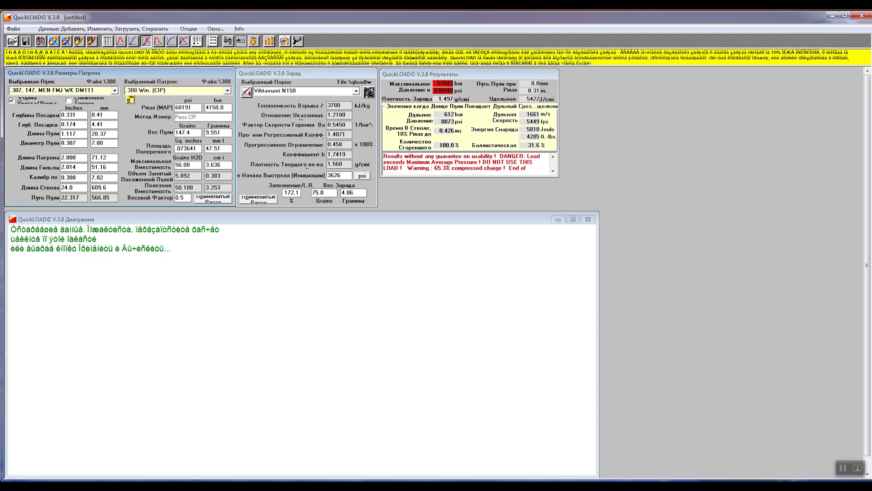
{"action": "left_click", "coordinate": [844, 17]}
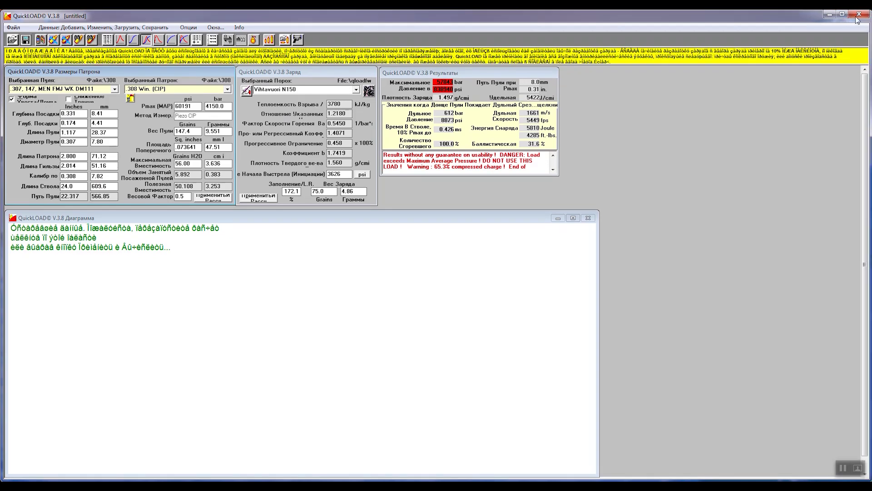
{"action": "left_click", "coordinate": [859, 15]}
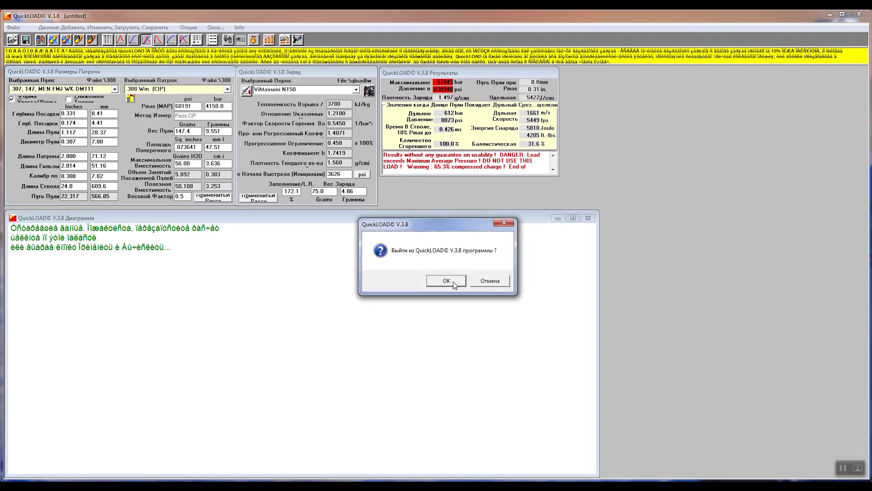
{"action": "left_click", "coordinate": [454, 282]}
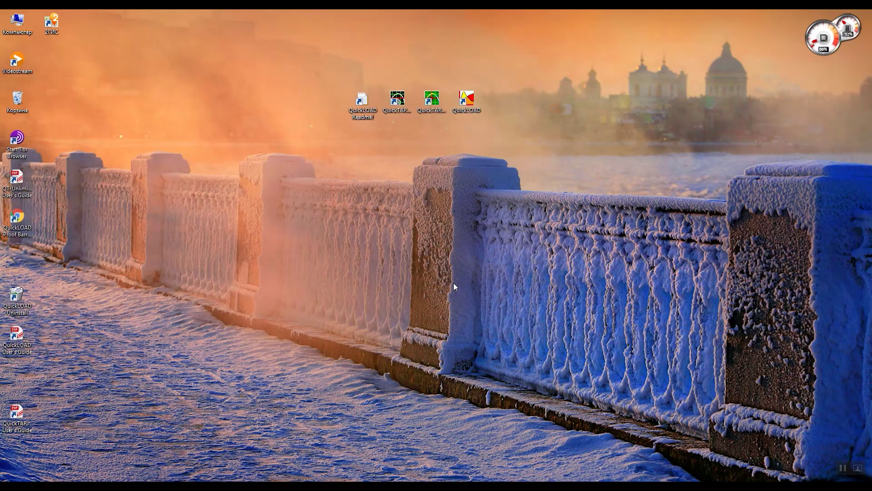
Switch to Windows Explorer, close the lan folder window and the QuickLOAD 3.8 disc window, and go to the Квика folder.
{"action": "mouse_move", "coordinate": [109, 487]}
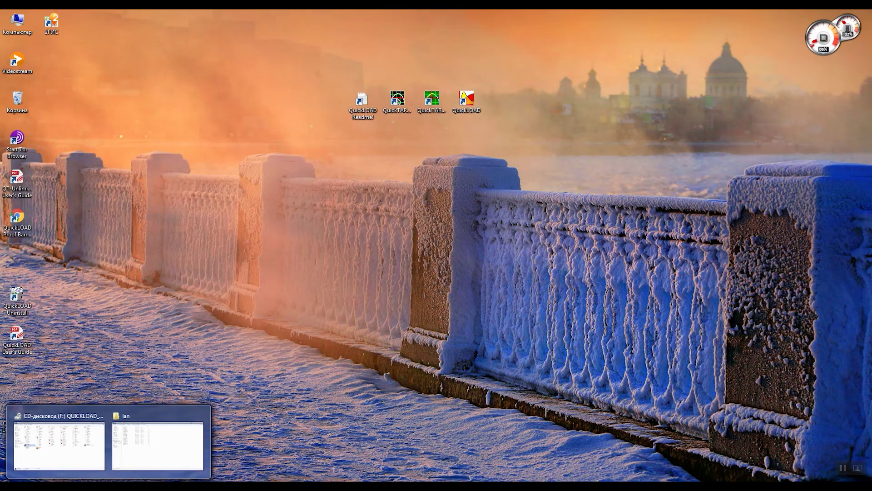
{"action": "left_click", "coordinate": [131, 454]}
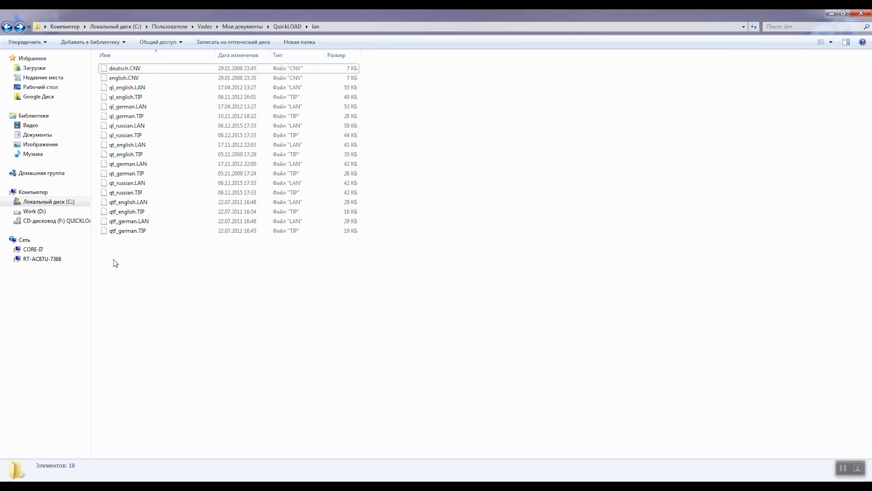
{"action": "left_click", "coordinate": [860, 14]}
{"action": "left_click", "coordinate": [109, 487]}
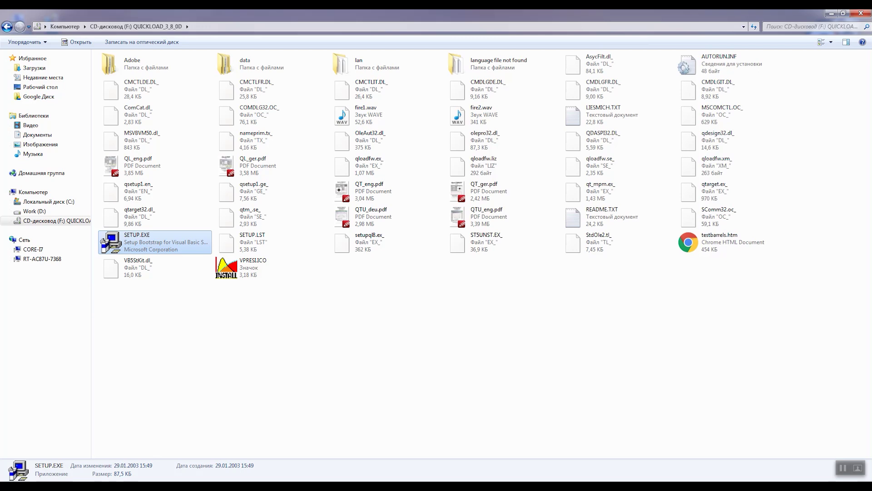
{"action": "mouse_move", "coordinate": [68, 487]}
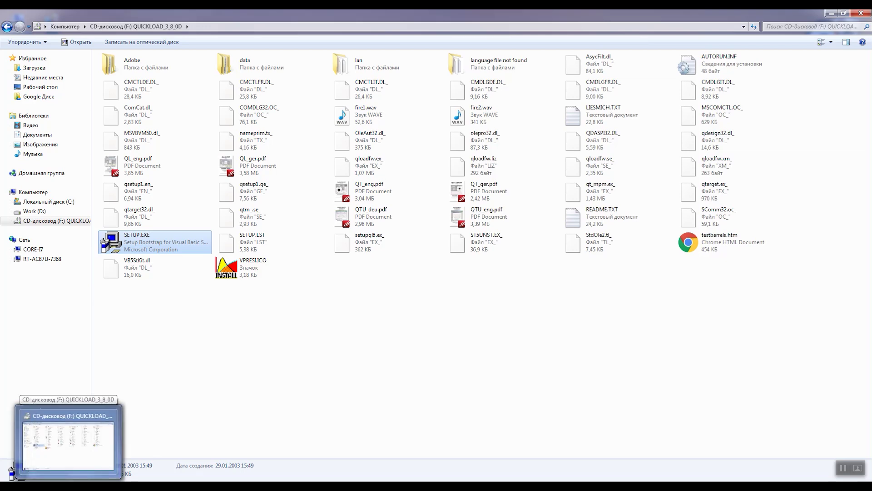
{"action": "left_click", "coordinate": [72, 485]}
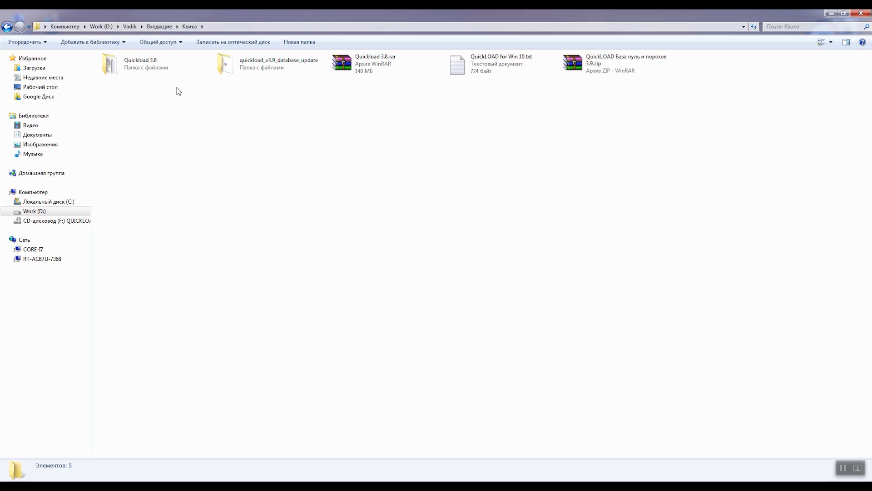
Mount quickload_v3.9_database_update.iso from the quickload_v3.9_database_update folder in virtual drive F: with UltraISO.
{"action": "double_click", "coordinate": [295, 70]}
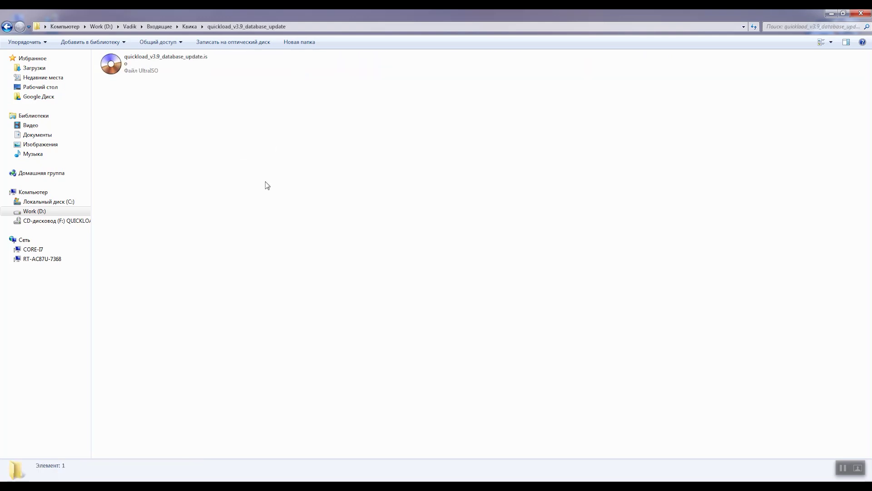
{"action": "left_click", "coordinate": [128, 65]}
{"action": "right_click", "coordinate": [128, 65]}
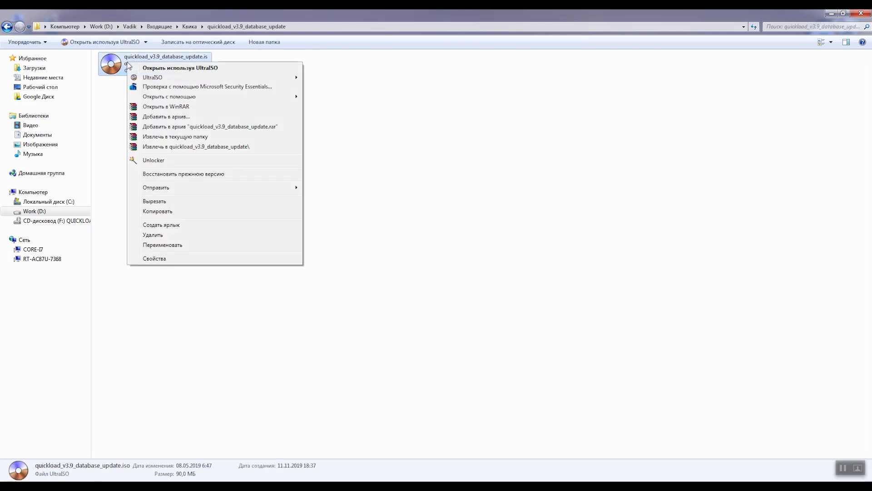
{"action": "mouse_move", "coordinate": [154, 78]}
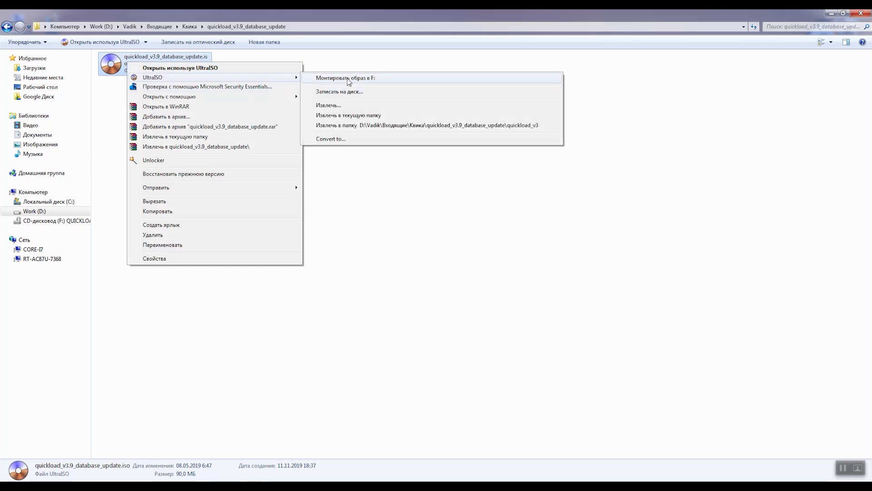
{"action": "left_click", "coordinate": [347, 78]}
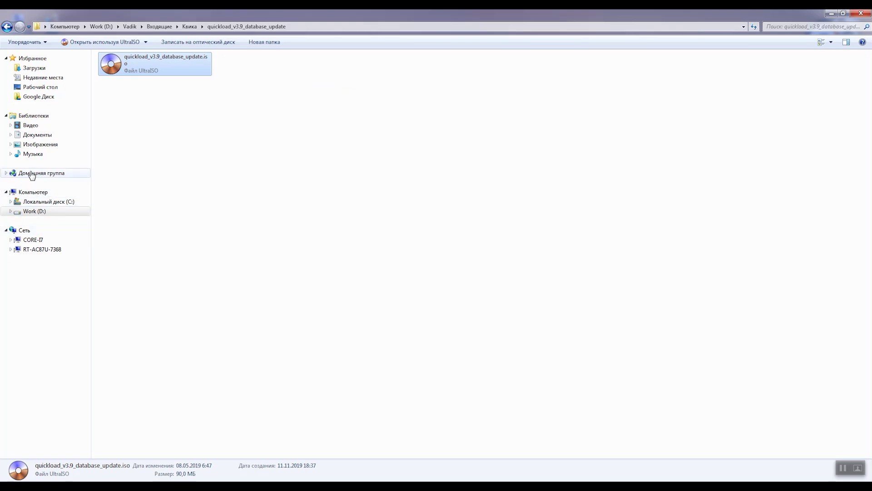
Run Qupdate.exe from the mounted QL_DATAUPDATE disc in English and continue past the welcome message.
{"action": "left_click", "coordinate": [41, 194]}
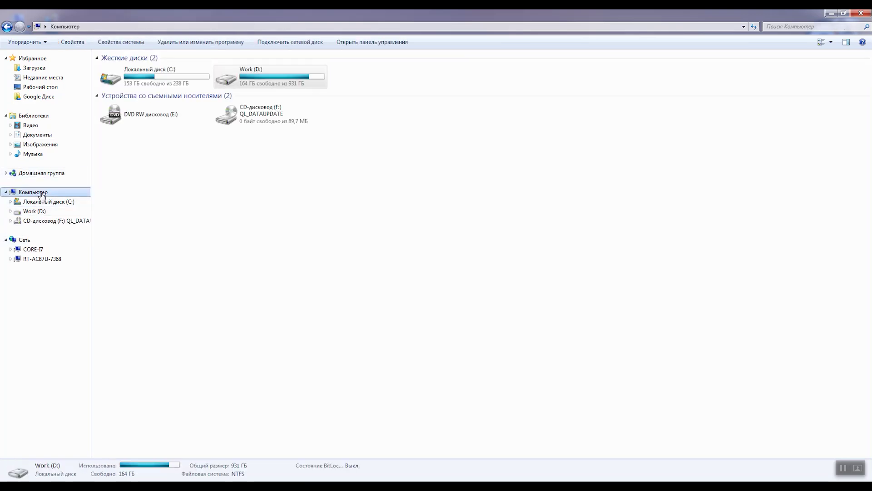
{"action": "double_click", "coordinate": [267, 124]}
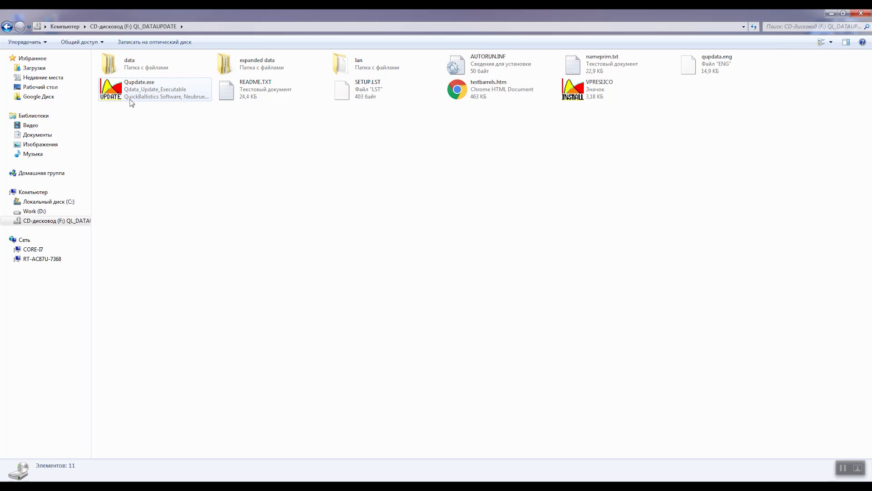
{"action": "double_click", "coordinate": [115, 99]}
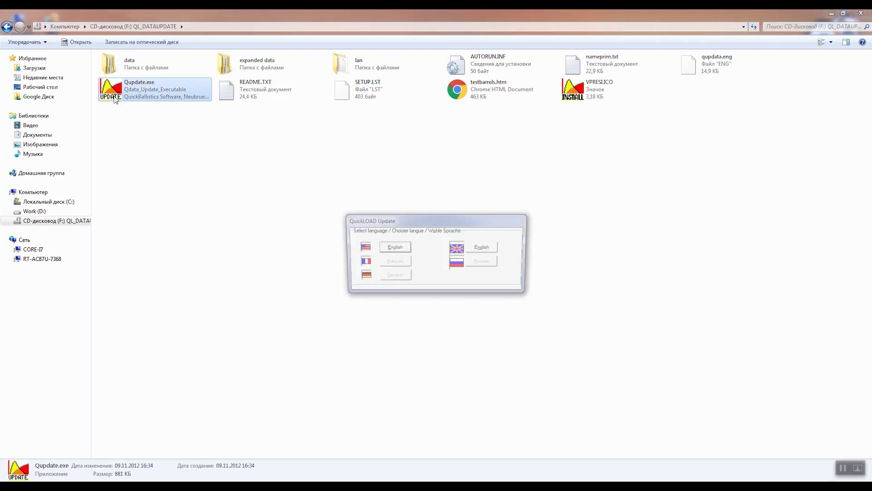
{"action": "left_click", "coordinate": [394, 248]}
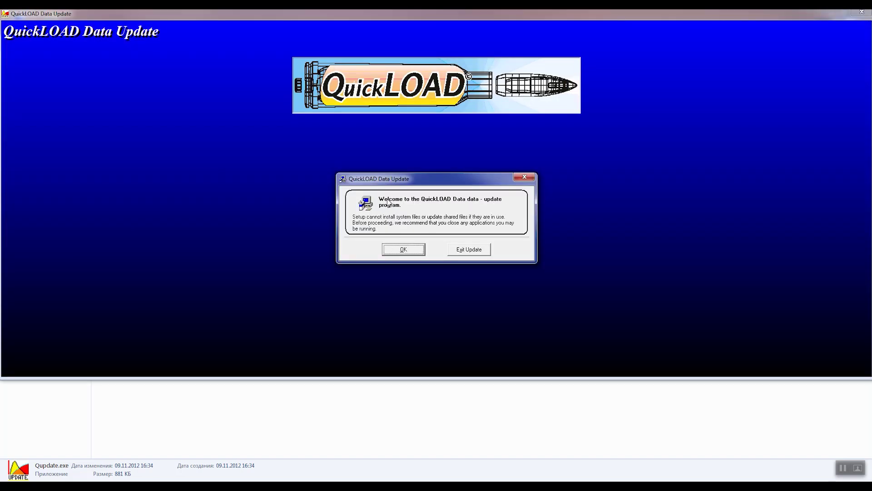
{"action": "left_click", "coordinate": [408, 250]}
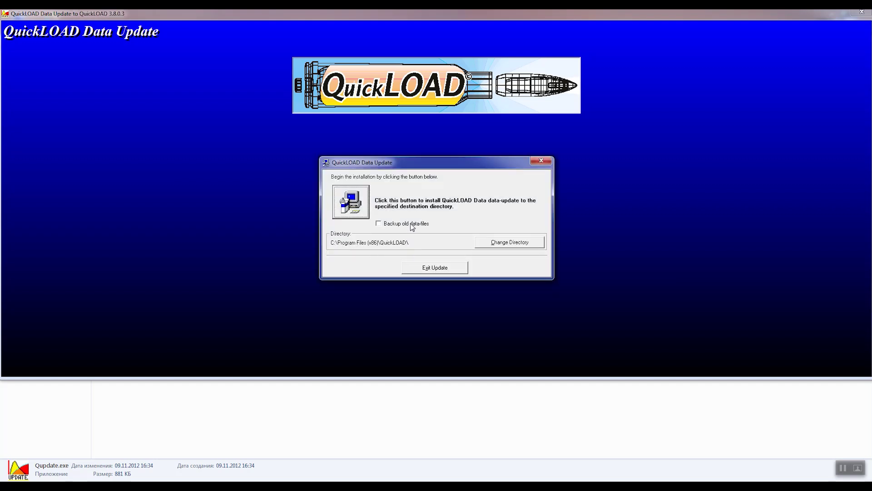
Install the data update with old data files backed up, accepting the licence agreement after going through its full text, and close the updater.
{"action": "left_click", "coordinate": [379, 225]}
{"action": "left_click", "coordinate": [354, 201]}
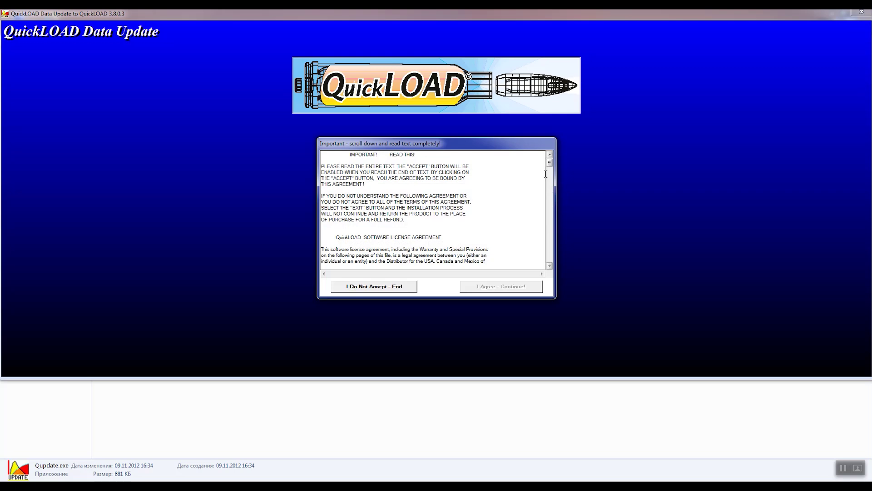
{"action": "left_click_drag", "start_coordinate": [550, 167], "coordinate": [554, 261]}
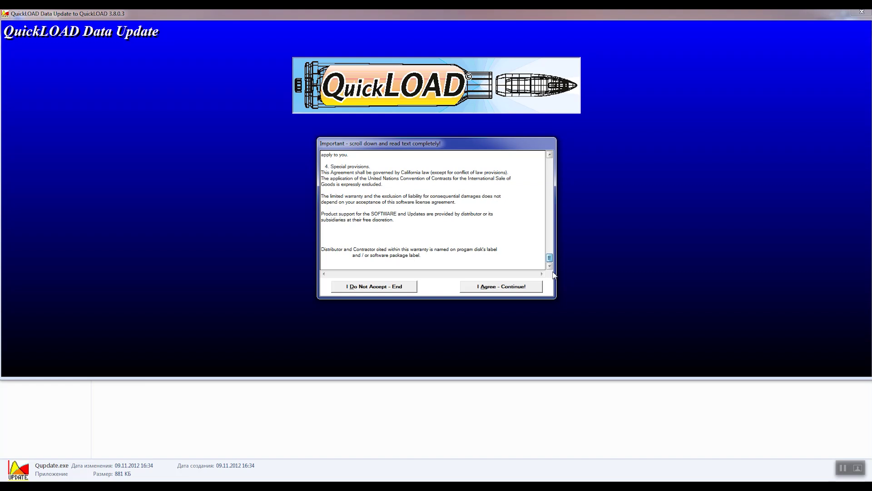
{"action": "left_click", "coordinate": [486, 287]}
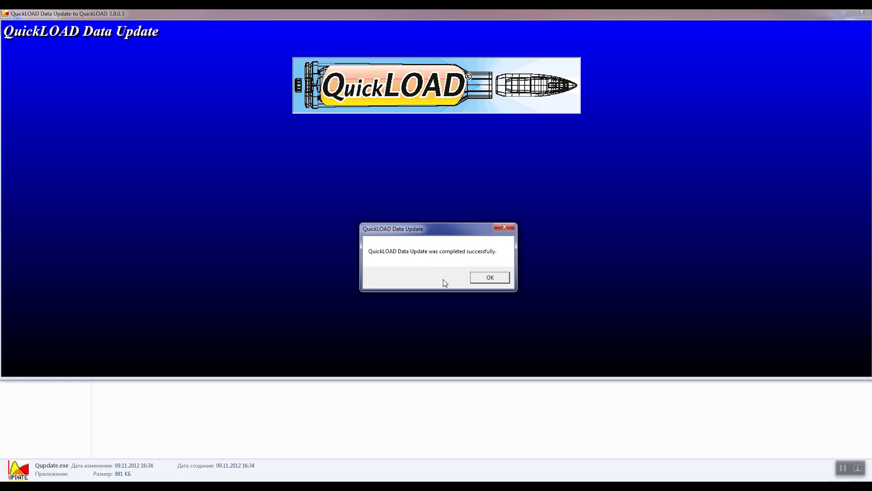
{"action": "left_click", "coordinate": [490, 278]}
{"action": "left_click", "coordinate": [495, 283]}
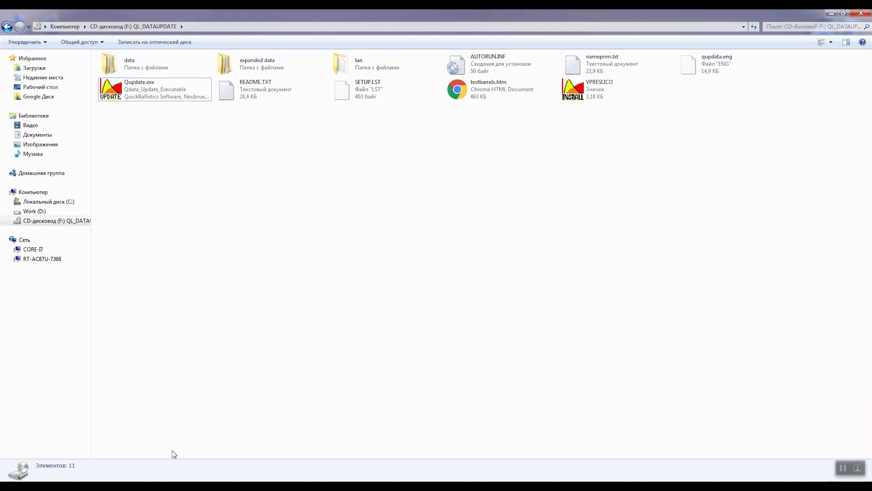
Open QuickLoad_3_8.iso in UltraISO, unmount the image from virtual drive F: and close the virtual drive dialog.
{"action": "right_click", "coordinate": [181, 485]}
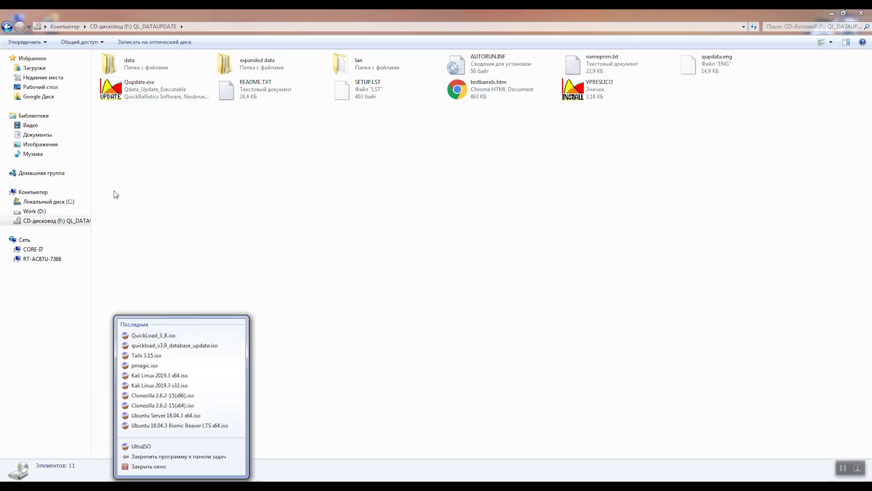
{"action": "left_click", "coordinate": [152, 335]}
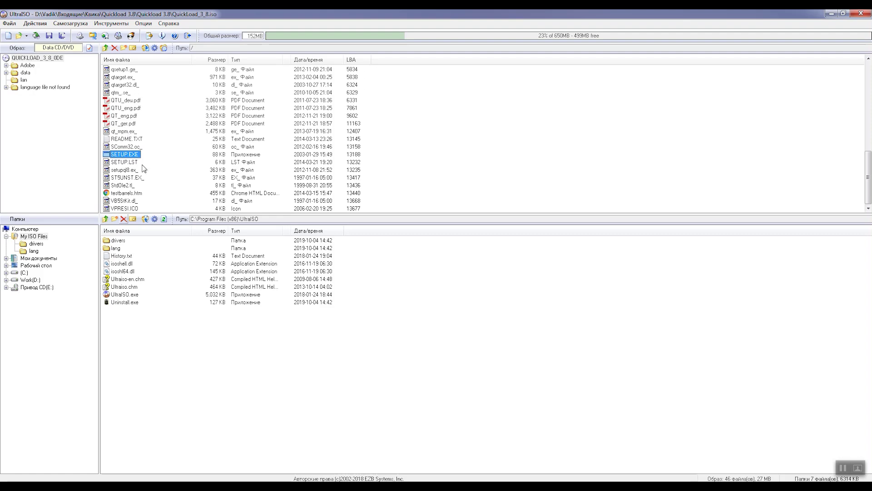
{"action": "left_click", "coordinate": [111, 23]}
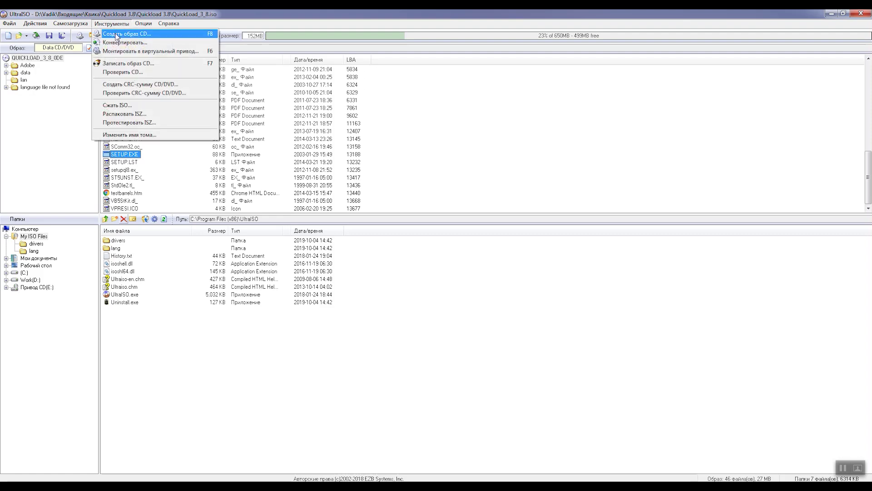
{"action": "left_click", "coordinate": [119, 51]}
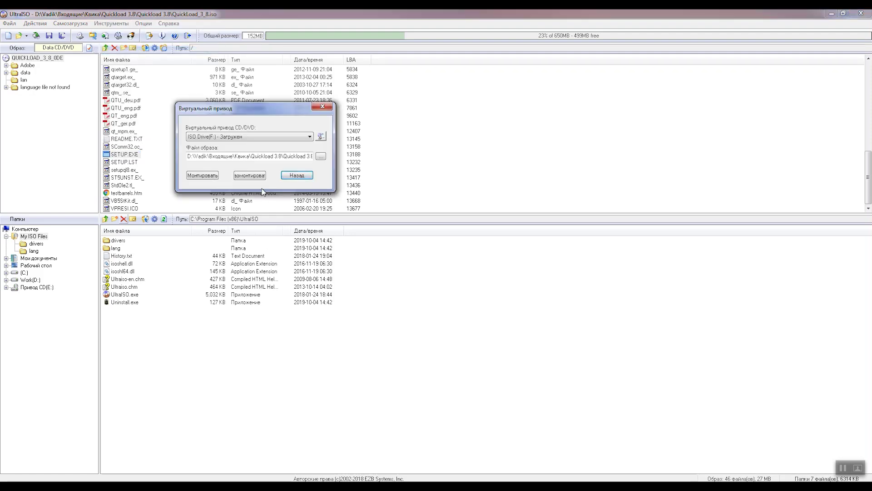
{"action": "left_click", "coordinate": [246, 176]}
{"action": "left_click", "coordinate": [299, 179]}
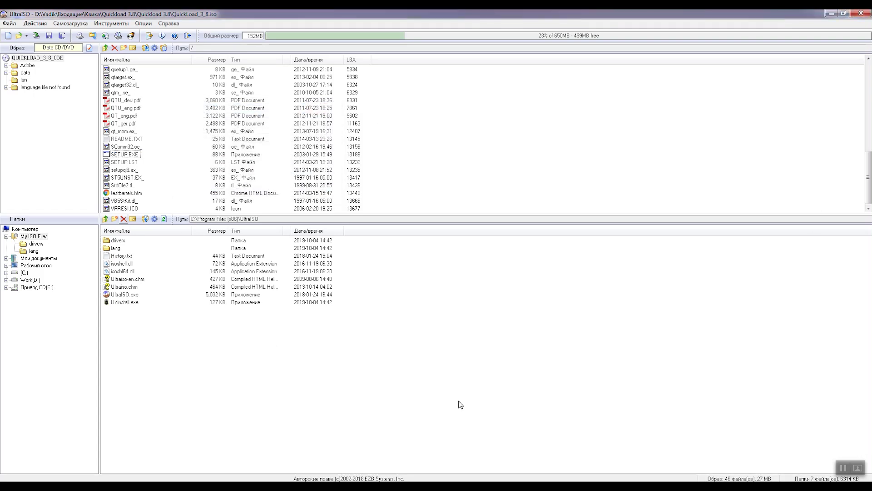
Close UltraISO, check CD drive F: in the Computer window, and put that window away.
{"action": "left_click", "coordinate": [867, 18]}
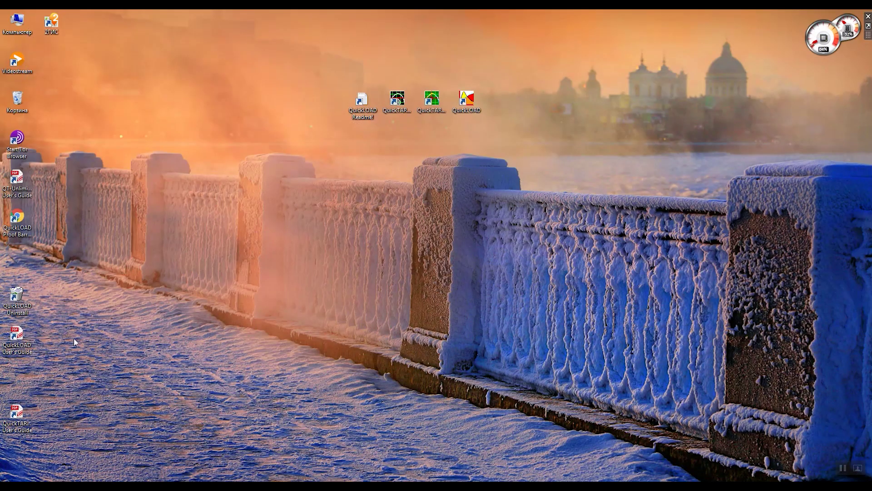
{"action": "double_click", "coordinate": [17, 19]}
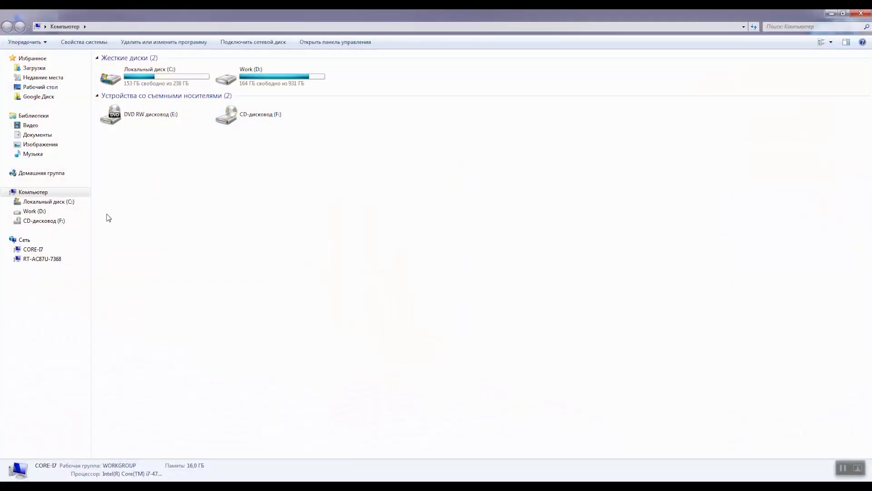
{"action": "double_click", "coordinate": [265, 119]}
{"action": "left_click", "coordinate": [490, 265]}
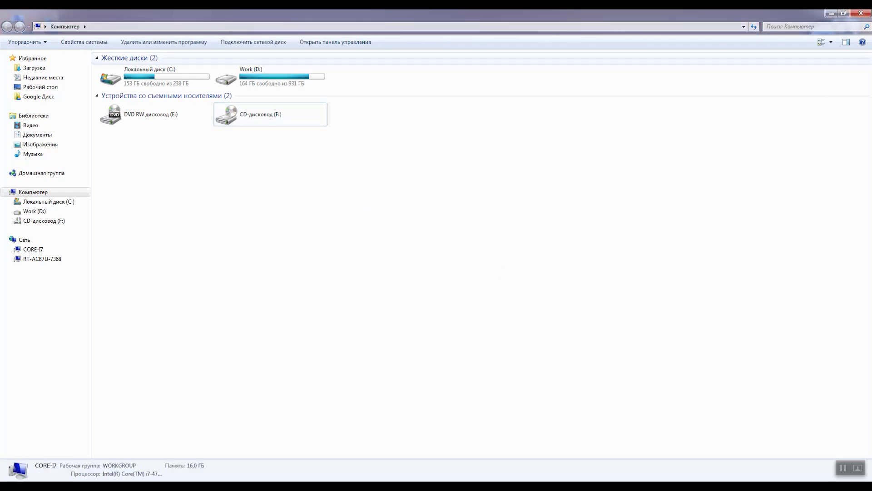
{"action": "left_click", "coordinate": [834, 13]}
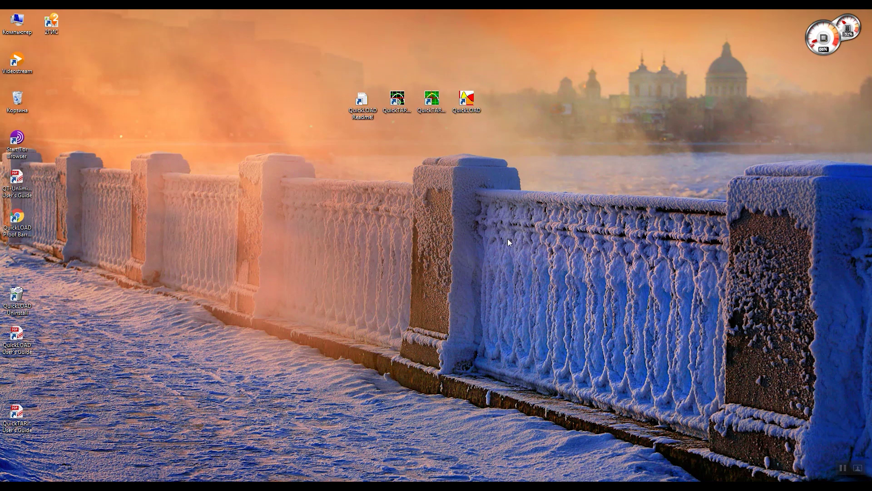
Start QuickLOAD past its disclaimer and search all bullet files in the data\bullets folder for calibre 0.308.
{"action": "double_click", "coordinate": [464, 108]}
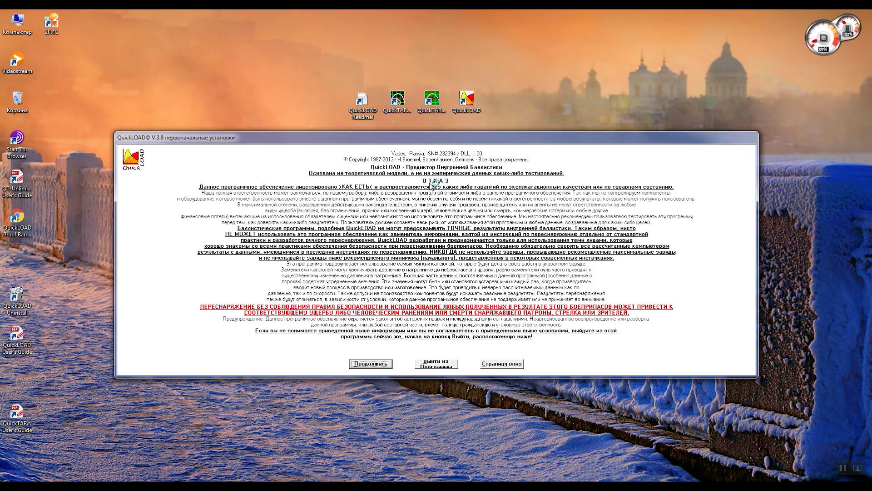
{"action": "left_click", "coordinate": [375, 363]}
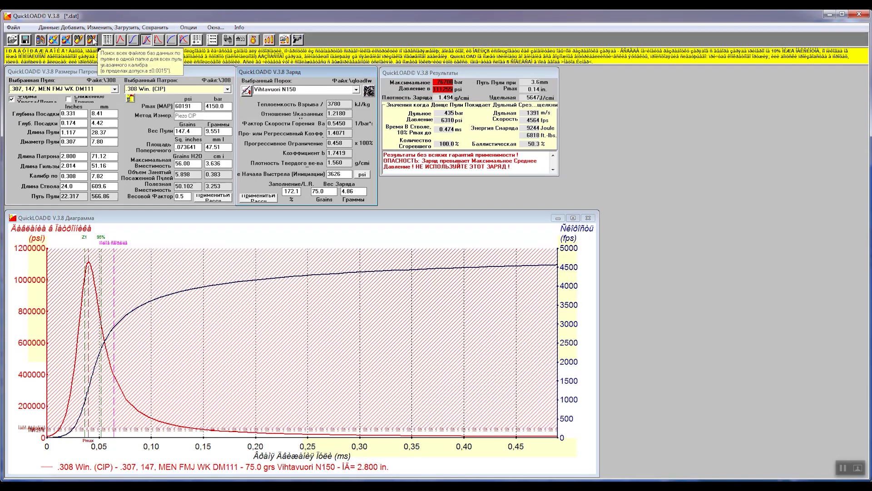
{"action": "left_click", "coordinate": [92, 40]}
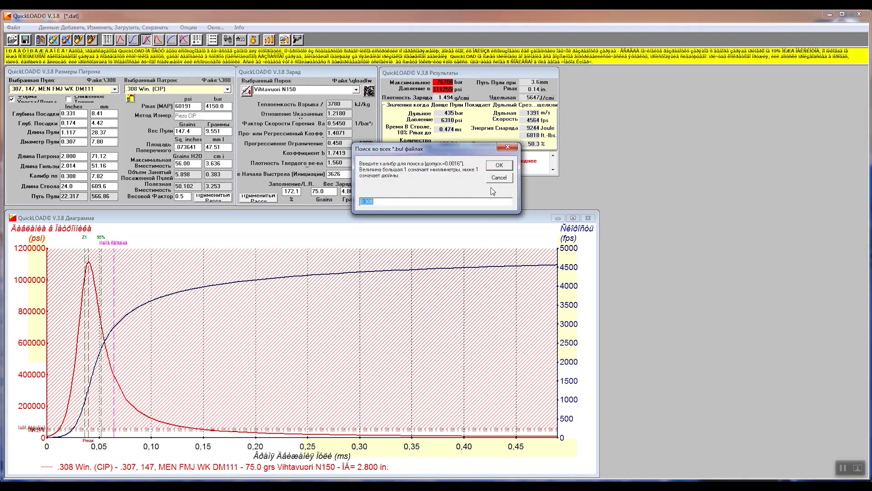
{"action": "left_click", "coordinate": [499, 165]}
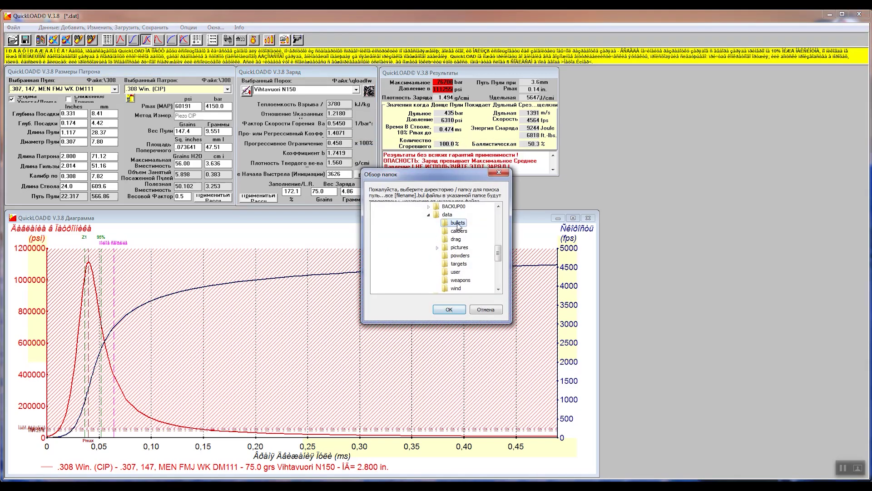
{"action": "left_click", "coordinate": [451, 309]}
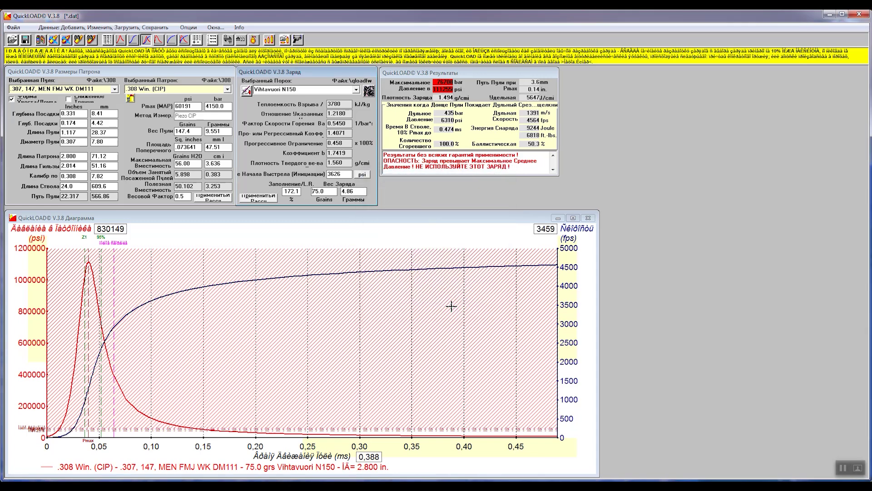
Save the found bullets as 308.bul in the bullets folder, overwriting the existing file.
{"action": "left_click", "coordinate": [419, 278]}
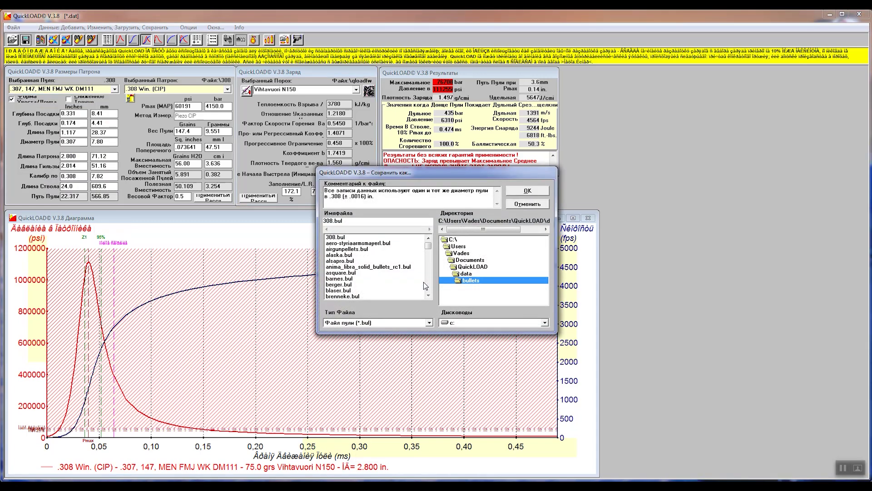
{"action": "left_click", "coordinate": [526, 191]}
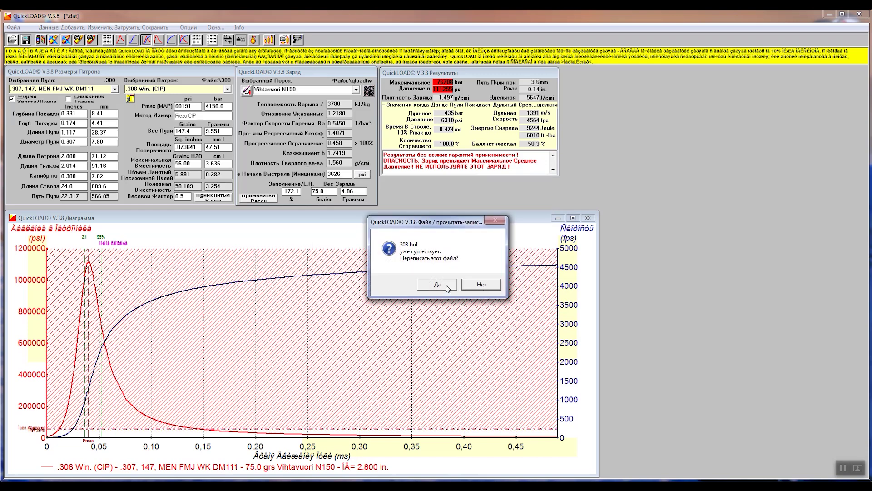
{"action": "left_click", "coordinate": [437, 284]}
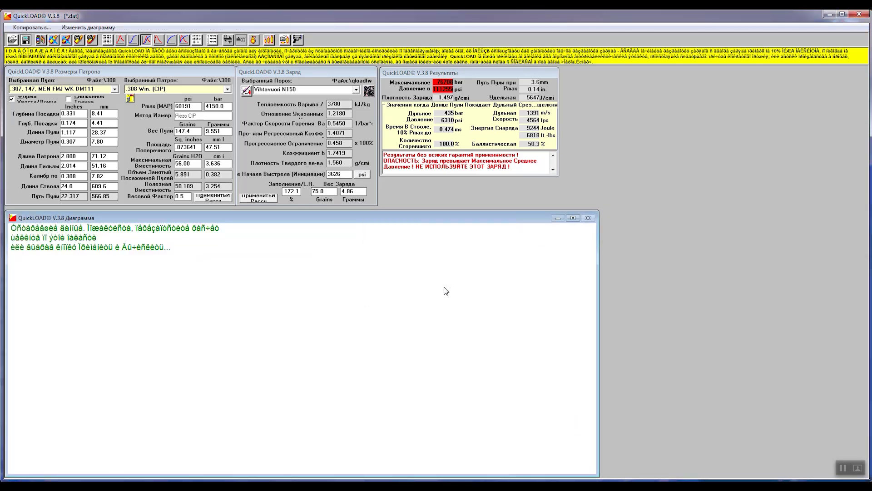
Select the bullet .308, 178, Hornady ELD-X 3074 from the rebuilt .308 bullet list.
{"action": "left_click", "coordinate": [115, 89]}
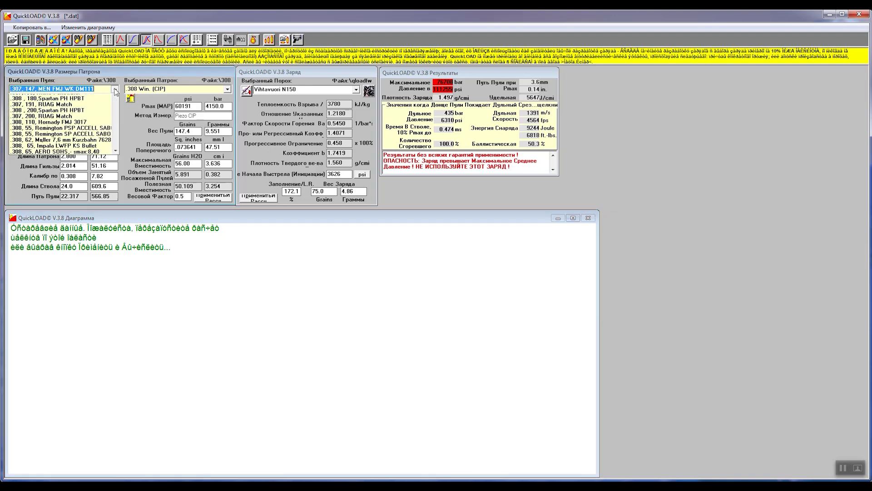
{"action": "scroll", "coordinate": [69, 141], "scroll_direction": "down", "scroll_amount": 8}
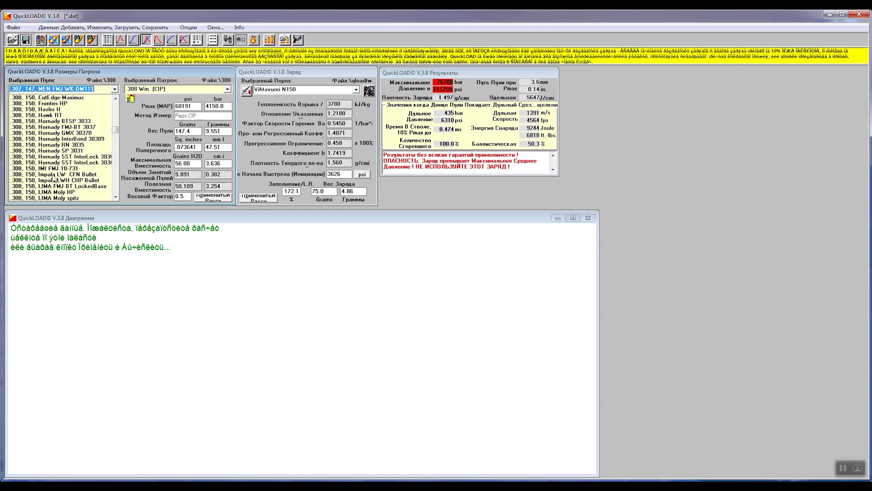
{"action": "scroll", "coordinate": [53, 178], "scroll_direction": "down", "scroll_amount": 2}
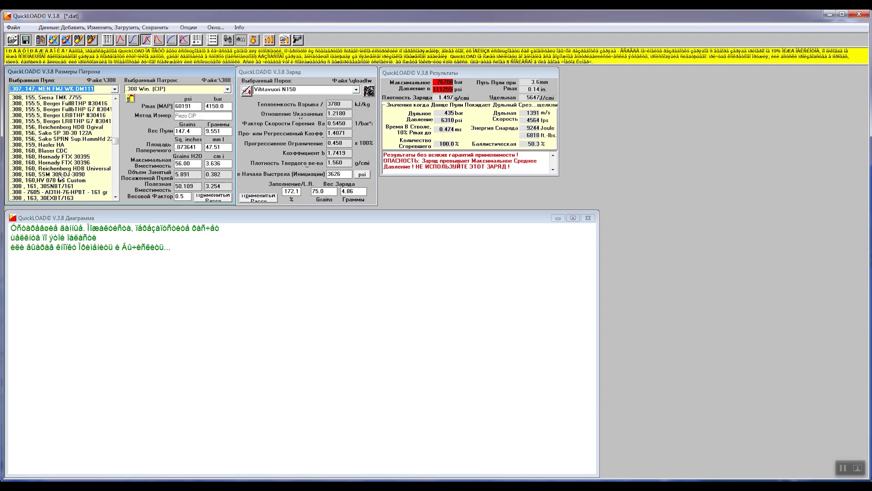
{"action": "scroll", "coordinate": [60, 177], "scroll_direction": "down", "scroll_amount": 2}
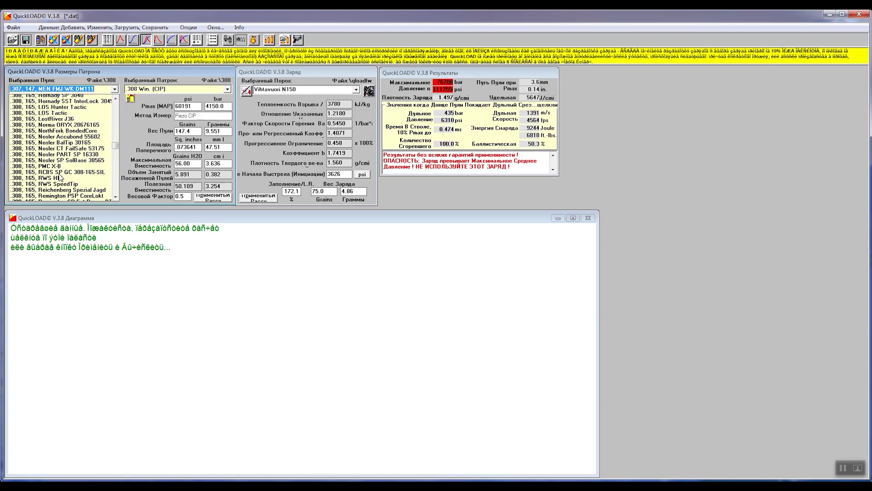
{"action": "scroll", "coordinate": [60, 177], "scroll_direction": "down", "scroll_amount": 3}
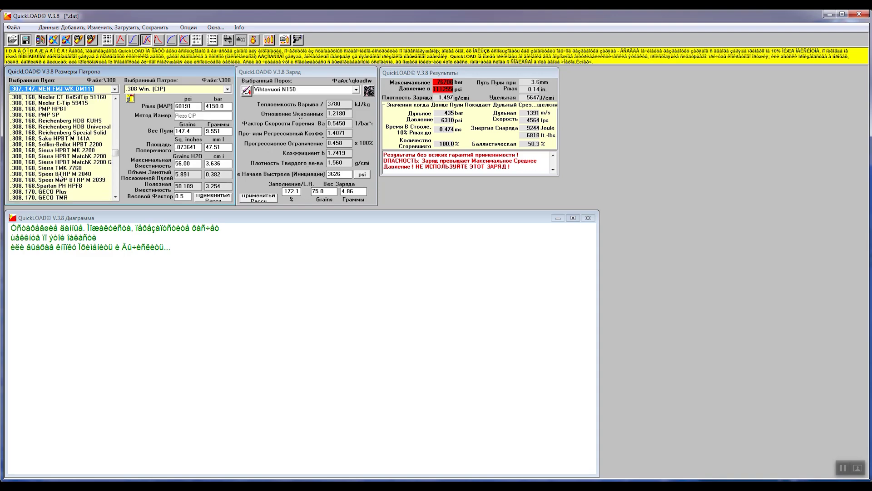
{"action": "scroll", "coordinate": [59, 177], "scroll_direction": "down", "scroll_amount": 1}
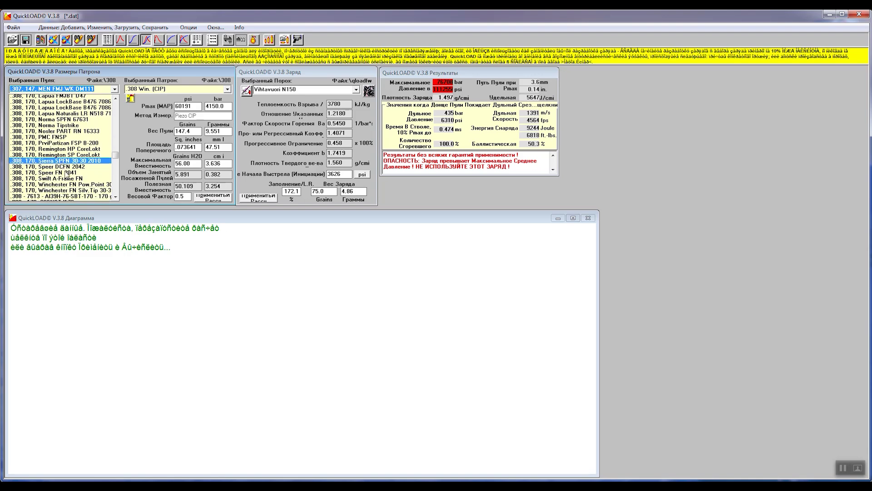
{"action": "scroll", "coordinate": [69, 171], "scroll_direction": "down", "scroll_amount": 5}
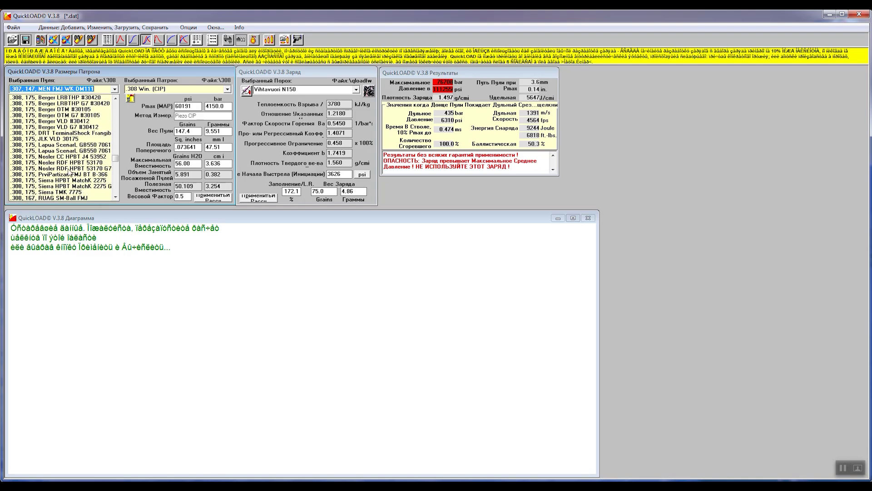
{"action": "scroll", "coordinate": [71, 171], "scroll_direction": "down", "scroll_amount": 1}
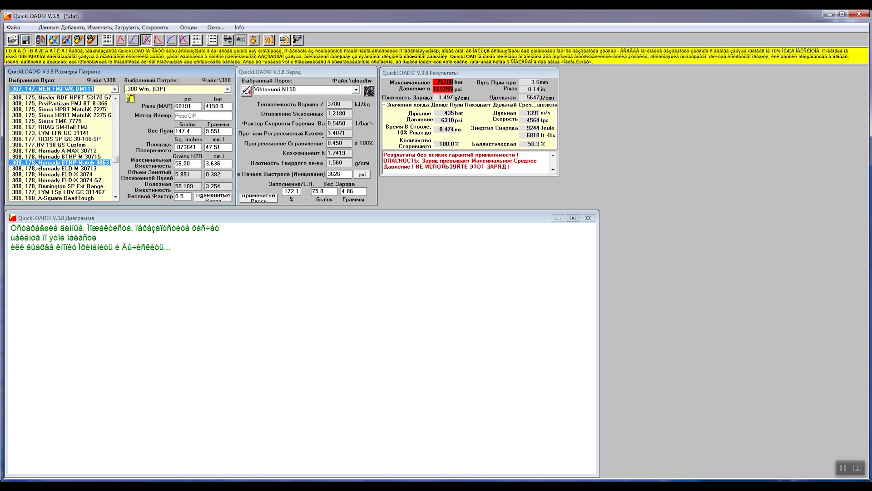
{"action": "left_click", "coordinate": [75, 175]}
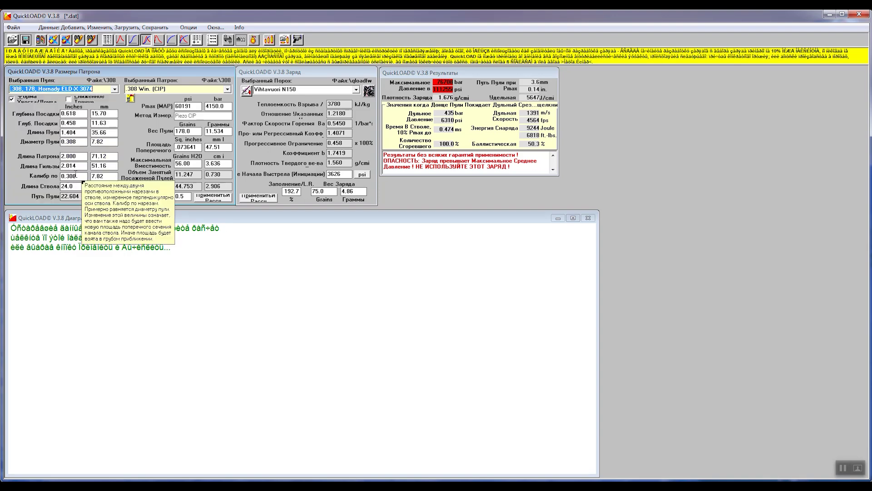
{"action": "left_click", "coordinate": [297, 229]}
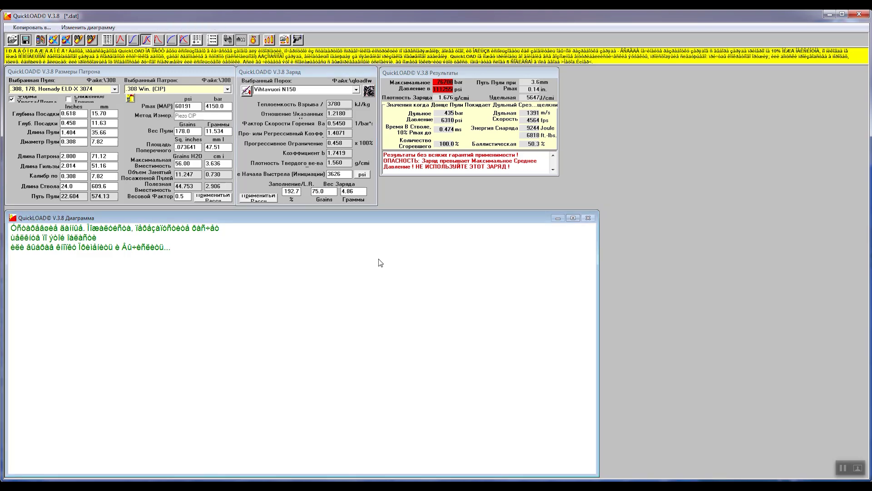
Set the Vihtavuori N150 charge weight to 44 grains and calculate the load.
{"action": "left_click_drag", "start_coordinate": [329, 191], "coordinate": [308, 194]}
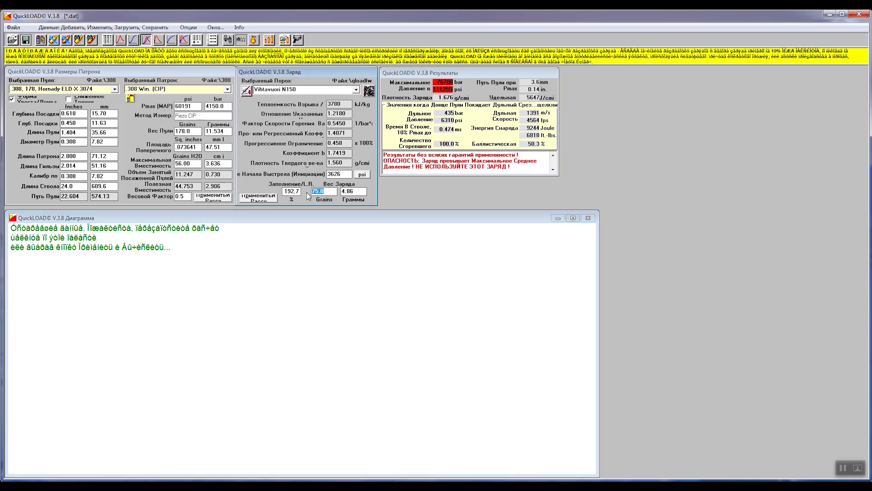
{"action": "type", "text": "44"}
{"action": "left_click", "coordinate": [274, 202]}
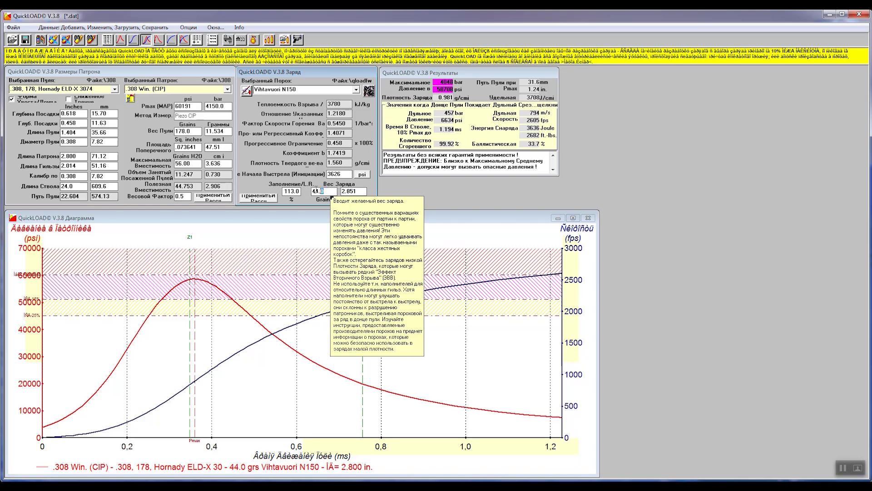
Set the charge weight to 42 grains, recalculate the load and highlight the case fill percentage.
{"action": "type", "text": "42"}
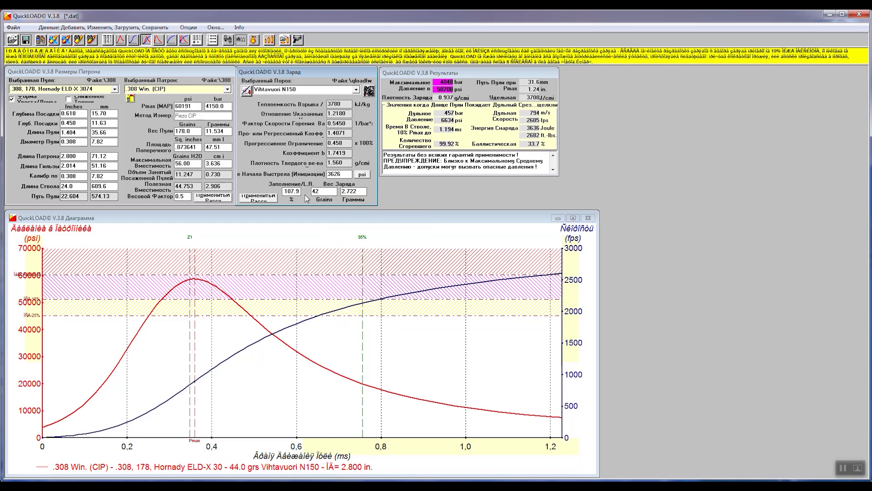
{"action": "left_click", "coordinate": [270, 200]}
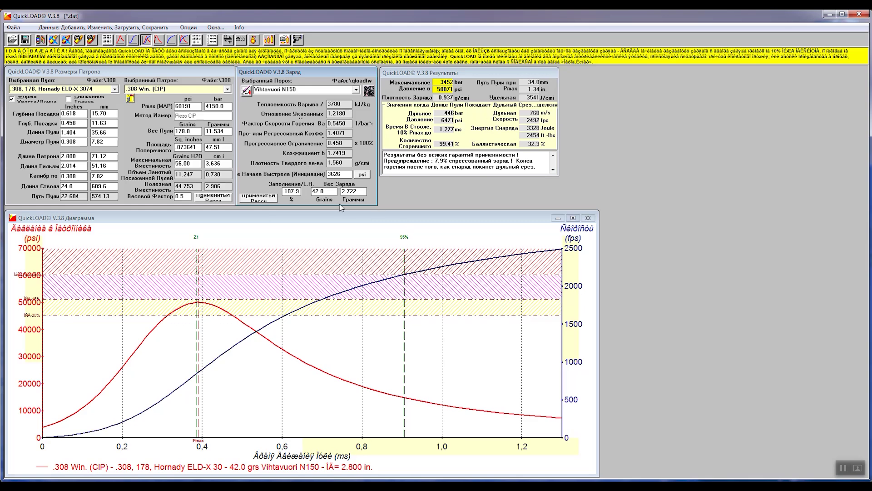
{"action": "mouse_move", "coordinate": [284, 191]}
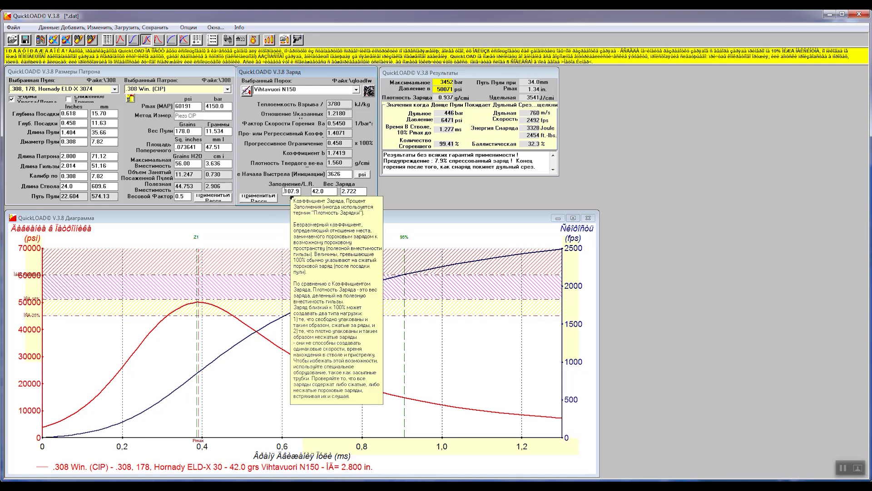
{"action": "left_click_drag", "start_coordinate": [285, 191], "coordinate": [301, 191]}
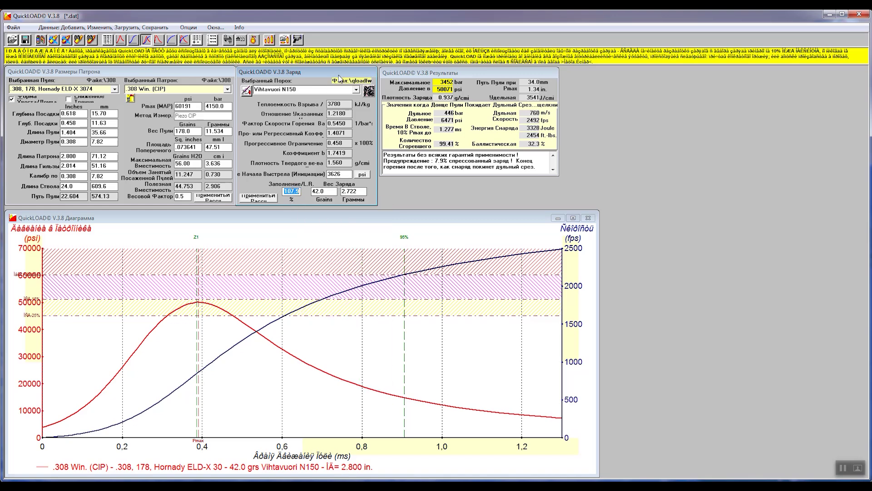
Choose Vihtavuori N160 °C as the powder and recalculate the load.
{"action": "left_click", "coordinate": [356, 91]}
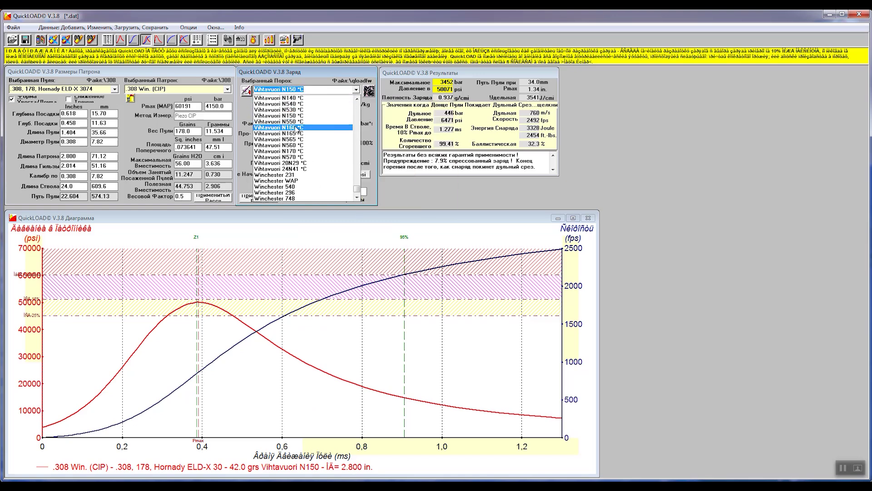
{"action": "left_click", "coordinate": [296, 127]}
{"action": "left_click", "coordinate": [266, 199]}
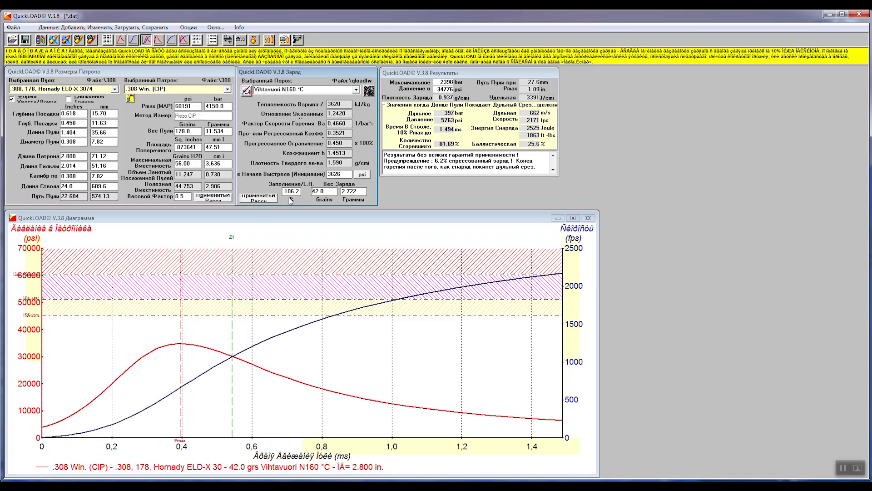
Choose Vihtavuori N150 °C as the powder and recalculate the load.
{"action": "left_click", "coordinate": [355, 90]}
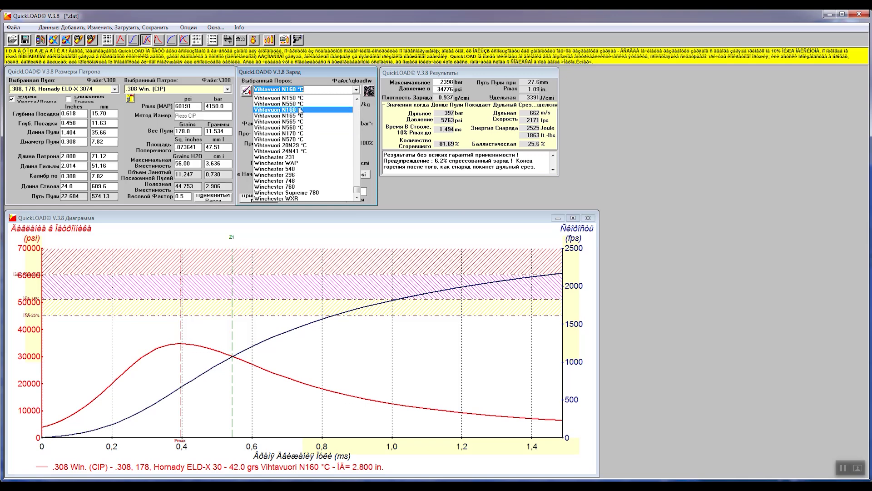
{"action": "scroll", "coordinate": [300, 110], "scroll_direction": "up", "scroll_amount": 1}
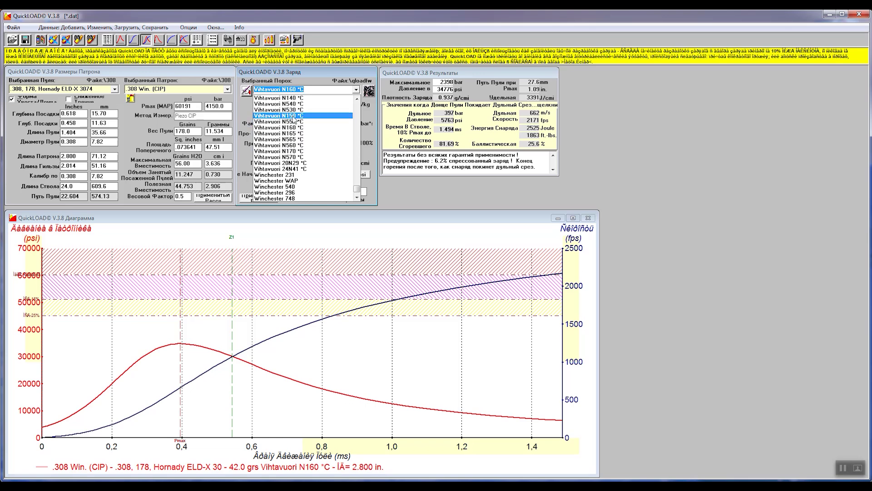
{"action": "left_click", "coordinate": [293, 116]}
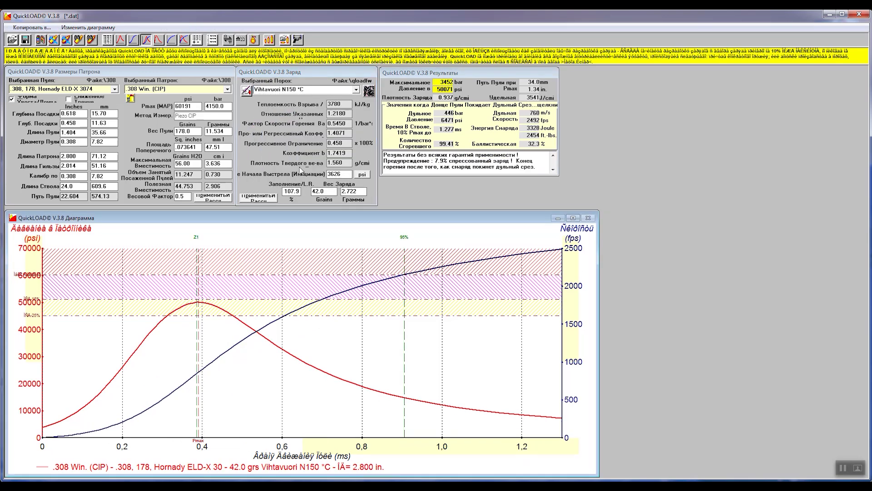
{"action": "left_click", "coordinate": [273, 198]}
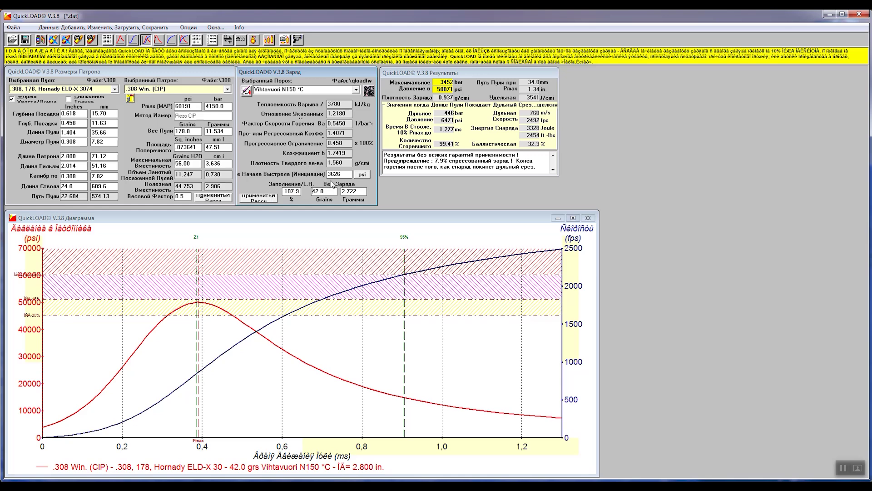
Set the charge weight of Vihtavuori N150 °C to 43 grains and recalculate the load.
{"action": "double_click", "coordinate": [320, 191]}
{"action": "type", "text": "4"}
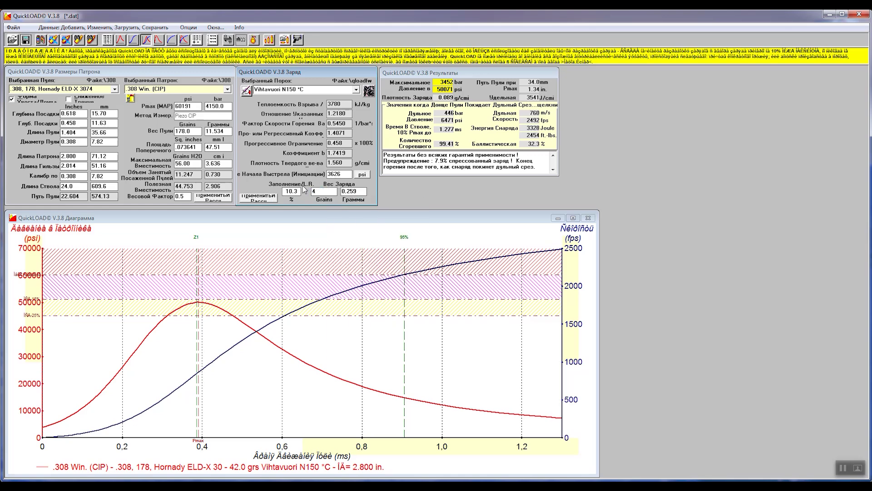
{"action": "type", "text": "3"}
{"action": "left_click", "coordinate": [259, 196]}
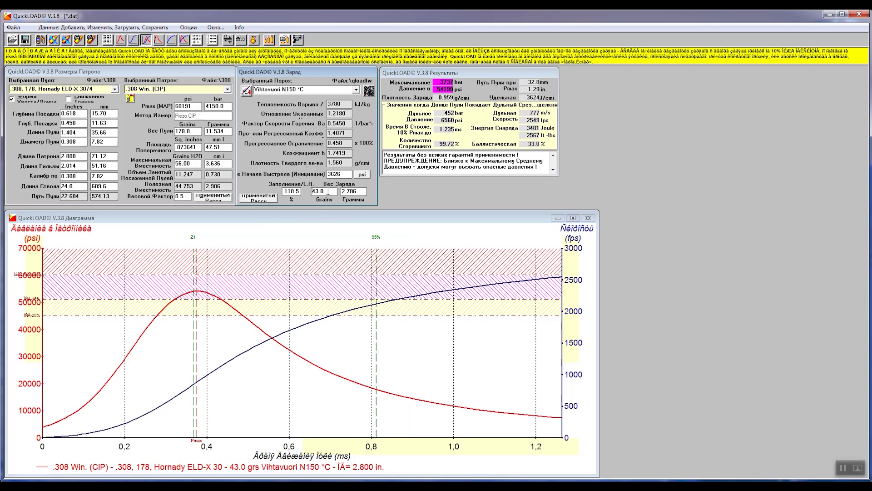
Set the charge weight to 42.5 grains and recalculate the load.
{"action": "left_click_drag", "start_coordinate": [327, 191], "coordinate": [302, 191]}
{"action": "type", "text": "42.5"}
{"action": "left_click", "coordinate": [275, 200]}
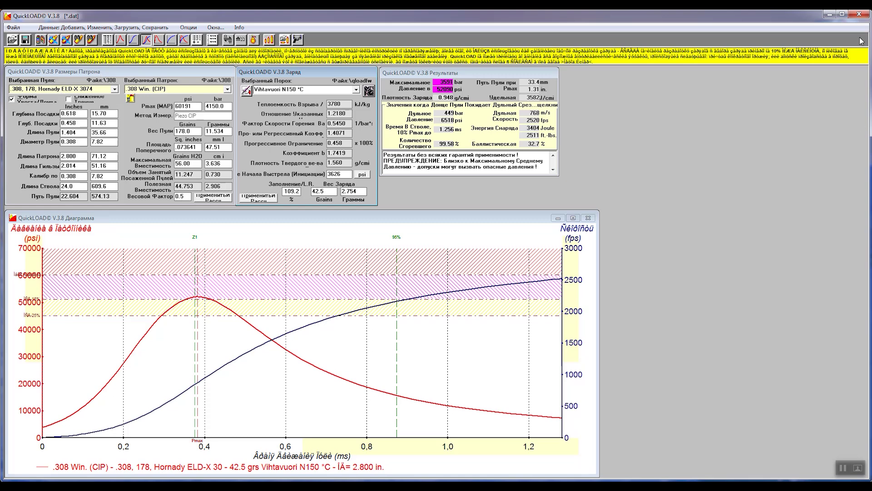
Exit QuickLOAD and return to the Квика folder in Windows Explorer.
{"action": "left_click", "coordinate": [860, 14]}
{"action": "left_click", "coordinate": [444, 282]}
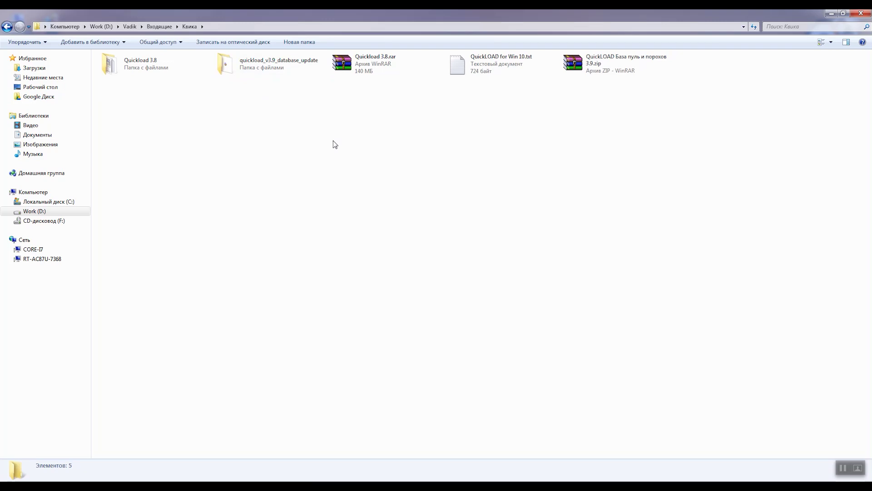
Read the installation workaround in QuickLOAD for Win 10.txt, close it, and look inside the Quickload 3.8 folder.
{"action": "double_click", "coordinate": [462, 75]}
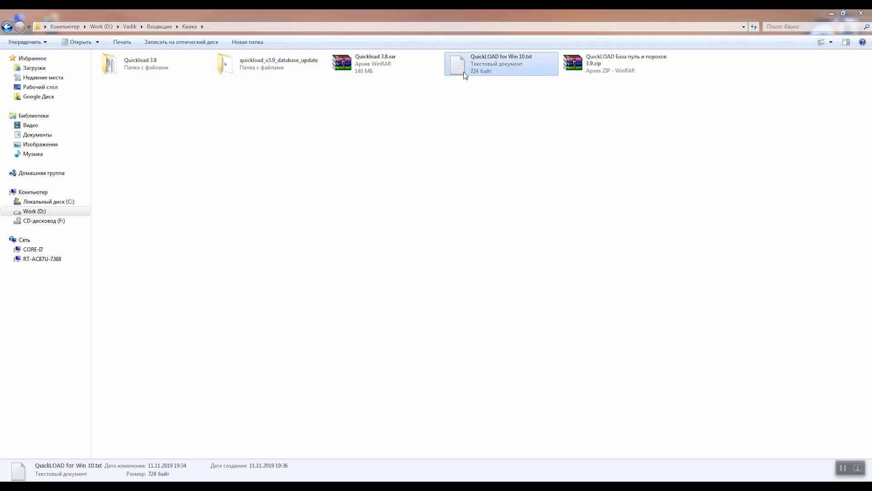
{"action": "left_click_drag", "start_coordinate": [414, 103], "coordinate": [488, 92]}
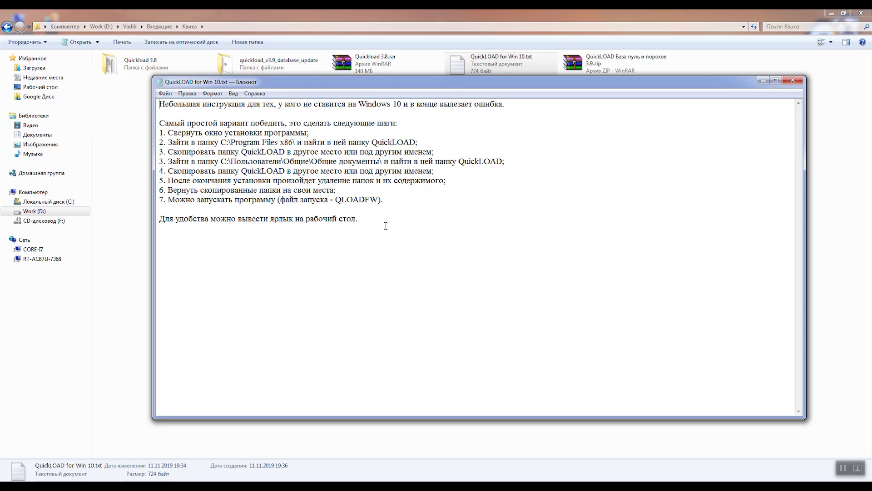
{"action": "left_click", "coordinate": [792, 80]}
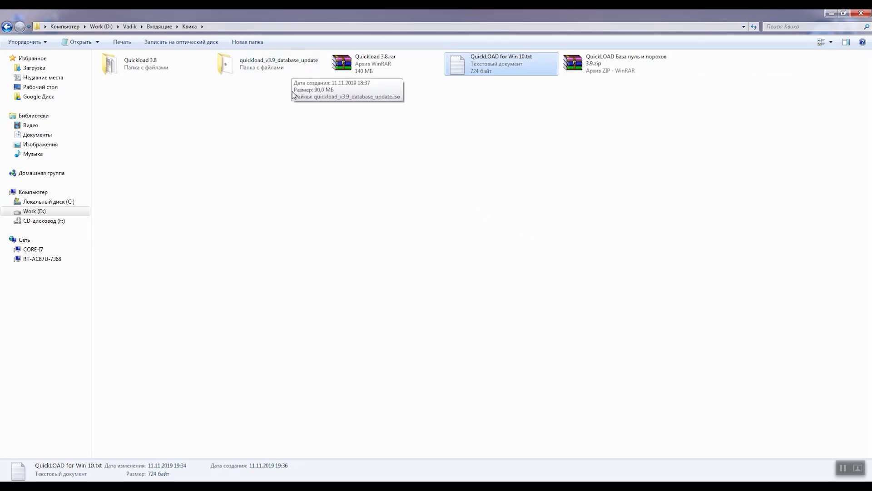
{"action": "double_click", "coordinate": [173, 74]}
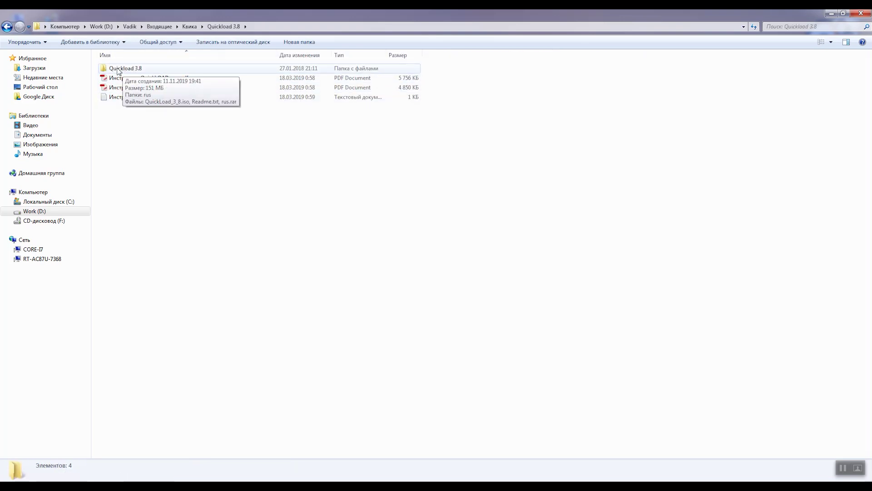
{"action": "left_click", "coordinate": [7, 27]}
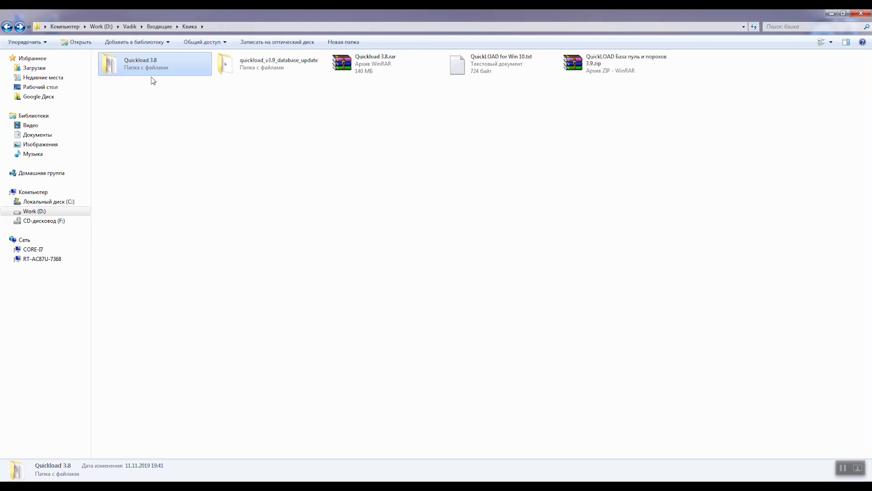
Copy the name text of the Quickload 3.8 folder.
{"action": "left_click", "coordinate": [262, 73]}
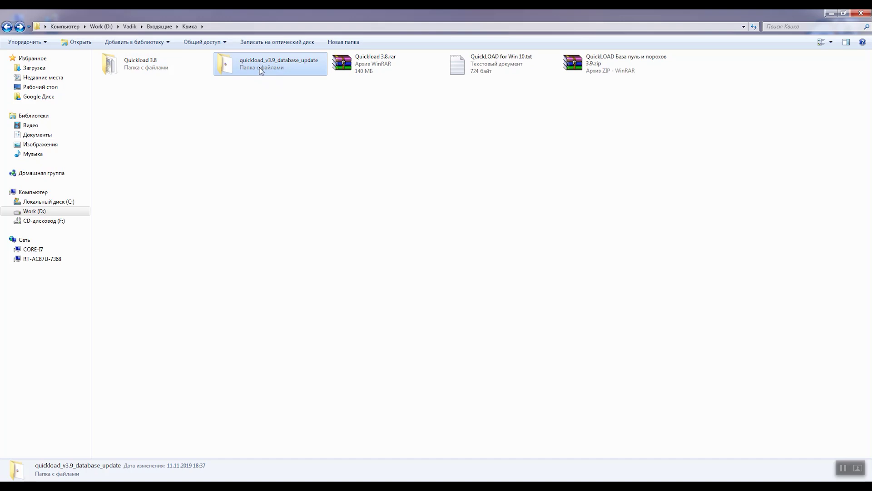
{"action": "left_click", "coordinate": [144, 61]}
{"action": "key", "text": "F2"}
{"action": "right_click", "coordinate": [153, 62]}
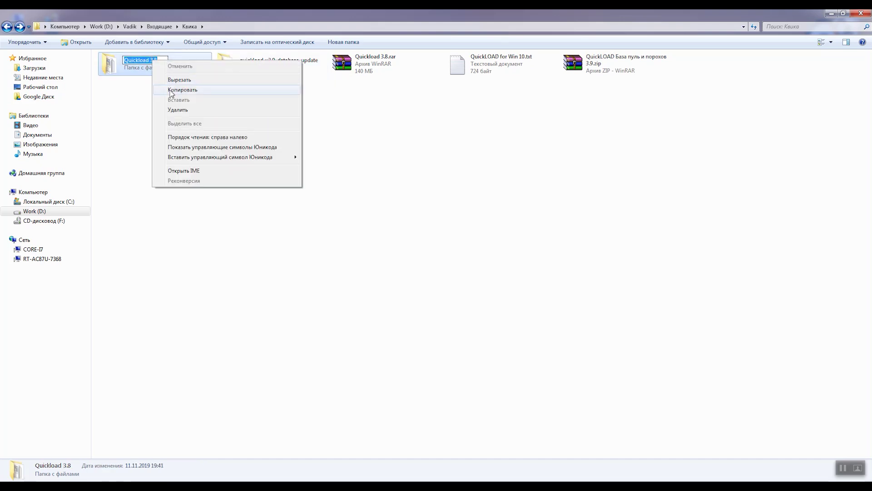
{"action": "left_click", "coordinate": [171, 89]}
Rename the quickload_v3.9_database_update folder as "Quickload 3.8 for v3.9 database update", reusing the copied name.
{"action": "left_click", "coordinate": [254, 64]}
{"action": "key", "text": "F2"}
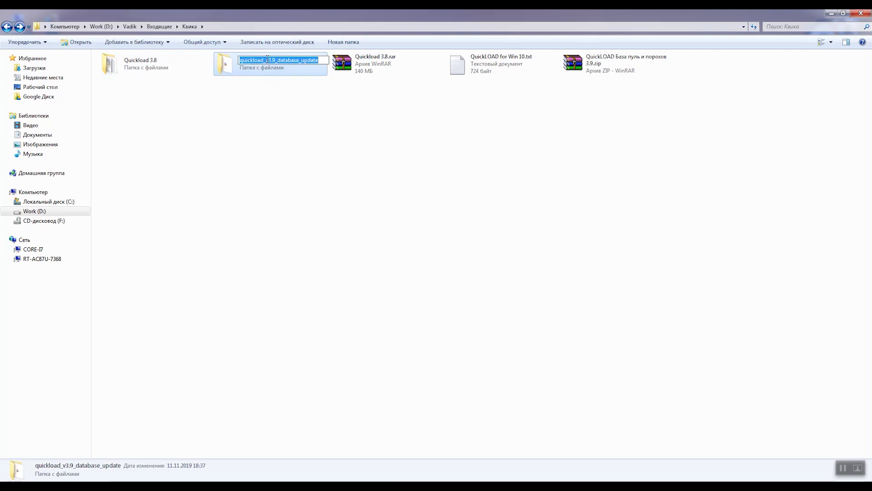
{"action": "left_click", "coordinate": [267, 60]}
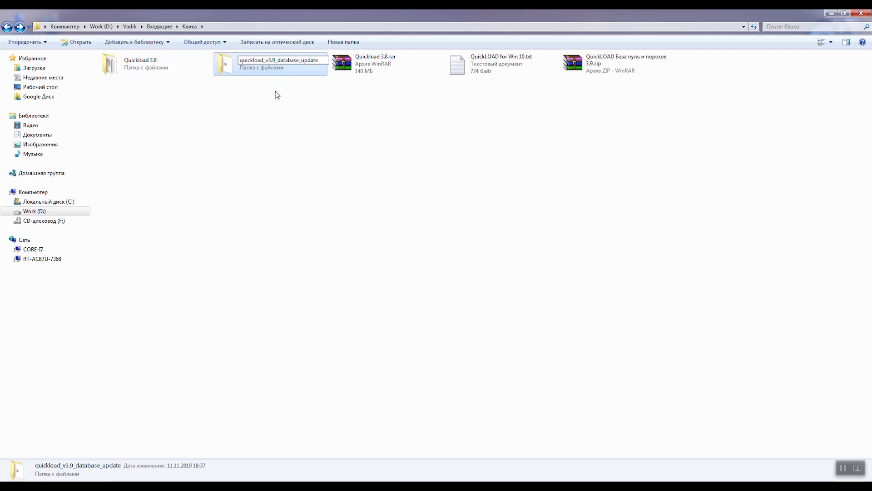
{"action": "key", "text": "BackSpace"}
{"action": "key", "text": "BackSpace"}
{"action": "key", "text": "BackSpace"}
{"action": "key", "text": "BackSpace"}
{"action": "key", "text": "BackSpace"}
{"action": "key", "text": "BackSpace"}
{"action": "key", "text": "BackSpace"}
{"action": "key", "text": "BackSpace"}
{"action": "key", "text": "BackSpace"}
{"action": "key", "text": "BackSpace"}
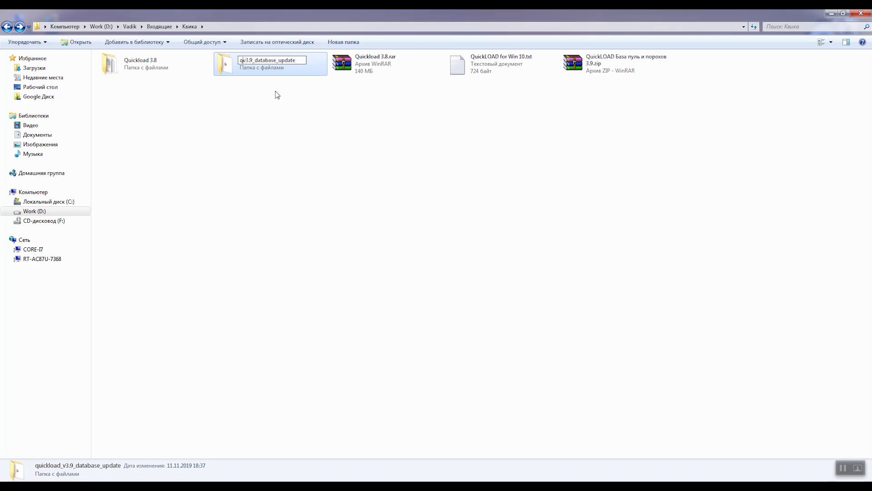
{"action": "key", "text": "ctrl+v"}
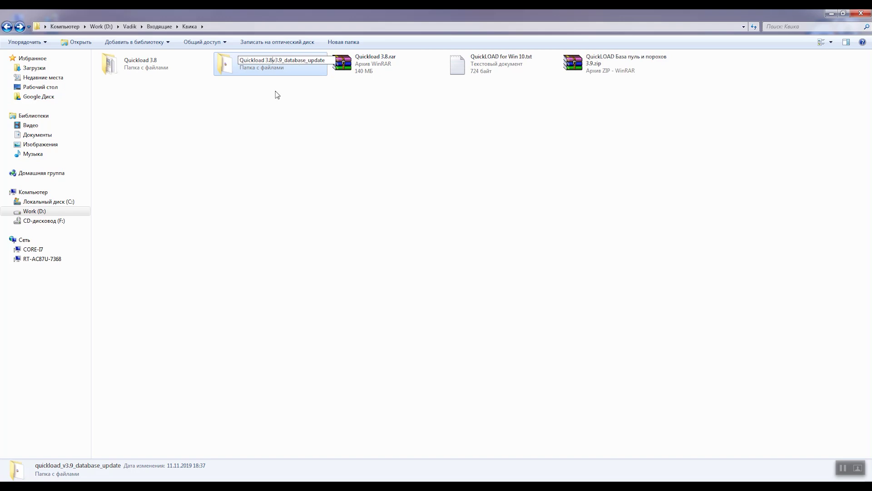
{"action": "key", "text": "BackSpace"}
{"action": "key", "text": "BackSpace"}
{"action": "key", "text": "BackSpace"}
{"action": "key", "text": "BackSpace"}
{"action": "key", "text": "BackSpace"}
{"action": "key", "text": "BackSpace"}
{"action": "key", "text": "BackSpace"}
{"action": "key", "text": "BackSpace"}
{"action": "key", "text": "BackSpace"}
{"action": "key", "text": "BackSpace"}
{"action": "key", "text": "BackSpace"}
{"action": "key", "text": "BackSpace"}
{"action": "key", "text": "BackSpace"}
{"action": "key", "text": "ctrl+v"}
{"action": "type", "text": "for"}
{"action": "key", "text": "Left"}
{"action": "key", "text": "Left"}
{"action": "key", "text": "Left"}
{"action": "key", "text": "Left"}
{"action": "key", "text": "Right"}
{"action": "key", "text": "Right"}
{"action": "key", "text": "Right"}
{"action": "key", "text": "Delete"}
{"action": "key", "text": "Right"}
{"action": "key", "text": "Right"}
{"action": "key", "text": "Right"}
{"action": "key", "text": "Right"}
{"action": "key", "text": "Right"}
{"action": "key", "text": "Right"}
{"action": "key", "text": "Right"}
{"action": "key", "text": "Right"}
{"action": "key", "text": "Delete"}
{"action": "key", "text": "Return"}
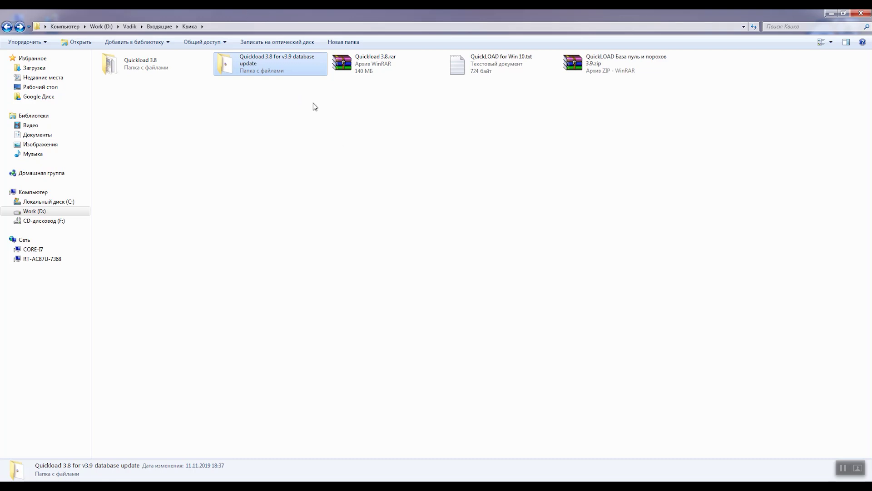
Look inside the "Quickload 3.8 for v3.9 database update" folder and return to the Квика folder.
{"action": "left_click", "coordinate": [299, 106]}
{"action": "double_click", "coordinate": [234, 67]}
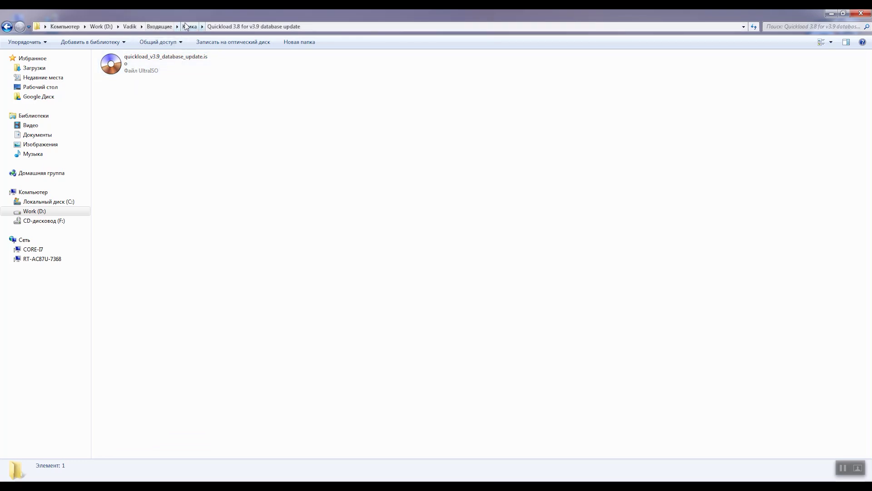
{"action": "left_click", "coordinate": [186, 27]}
Open the inner Quickload 3.8 folder, read the installation instructions in Readme.txt and close the file.
{"action": "double_click", "coordinate": [150, 64]}
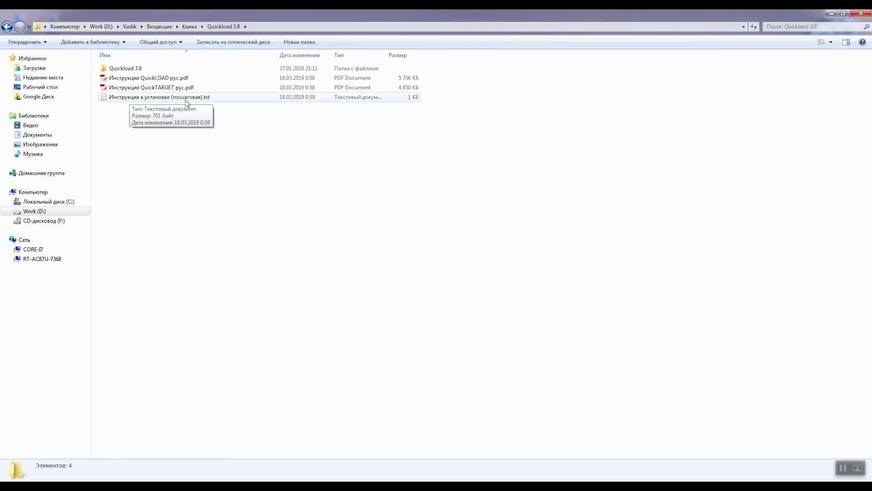
{"action": "double_click", "coordinate": [140, 69]}
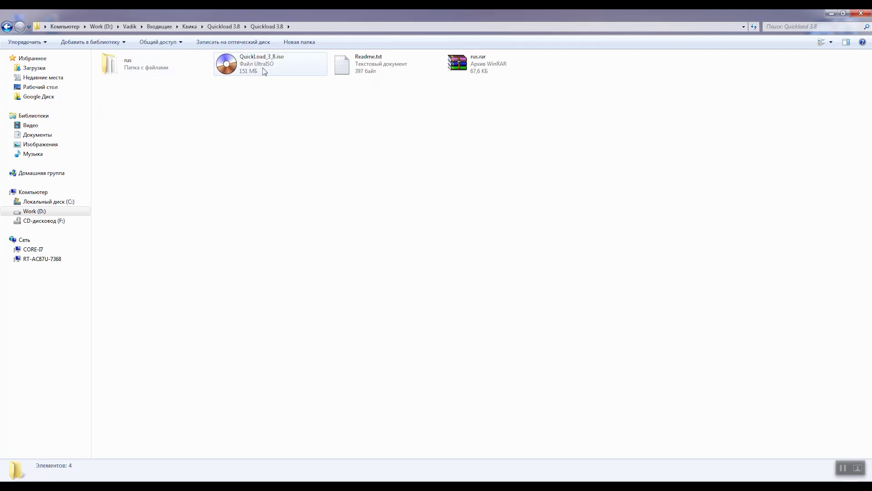
{"action": "double_click", "coordinate": [350, 67]}
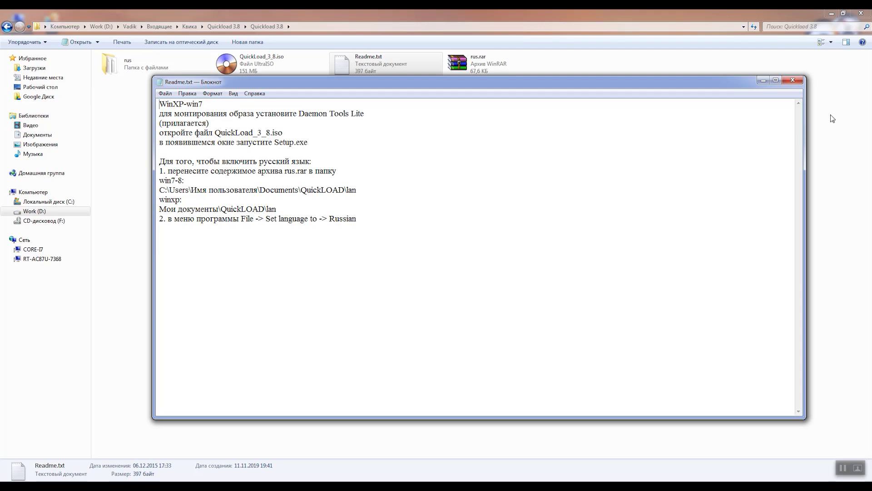
{"action": "left_click", "coordinate": [792, 80]}
{"action": "left_click", "coordinate": [598, 111]}
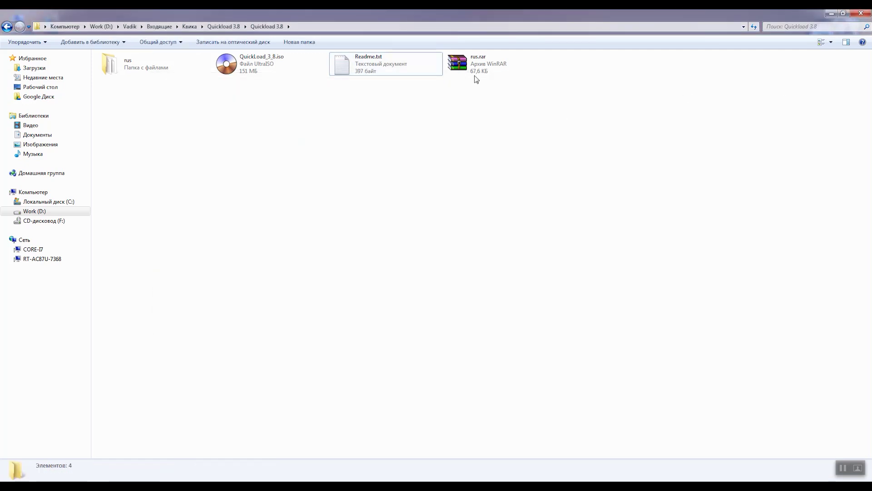
Examine the Russian language files in the rus folder and return to the parent folder.
{"action": "double_click", "coordinate": [161, 61]}
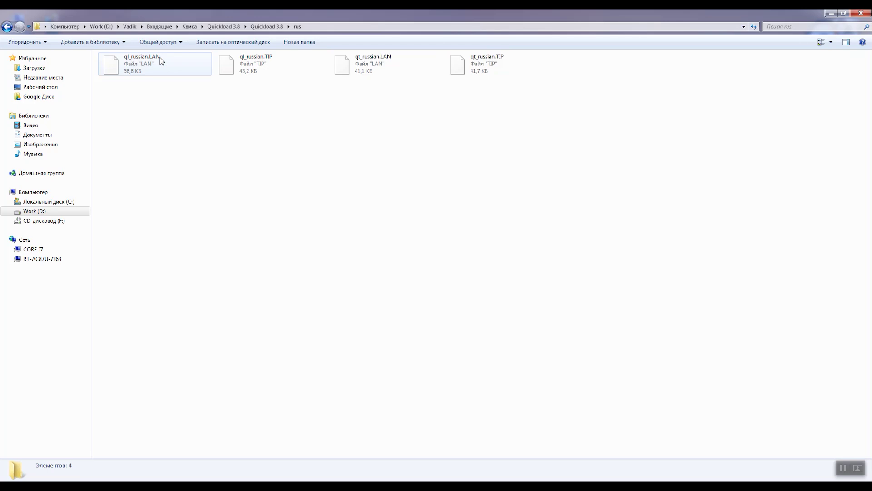
{"action": "left_click", "coordinate": [7, 26]}
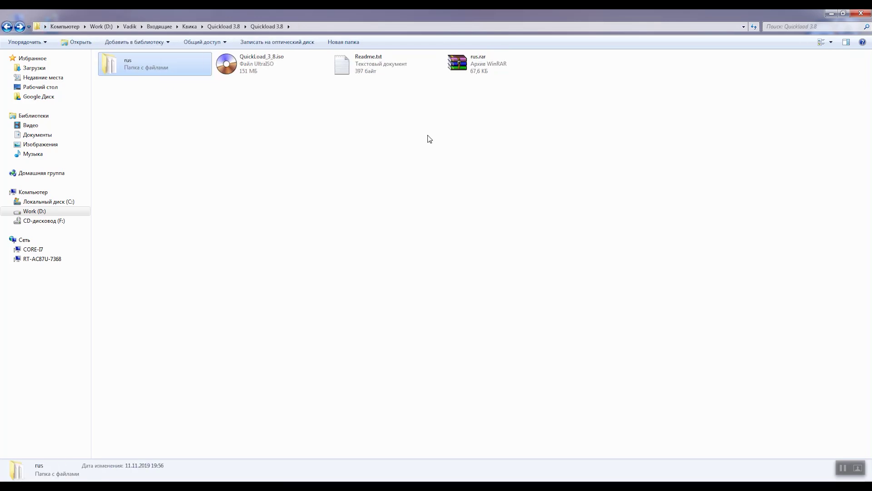
{"action": "double_click", "coordinate": [133, 60]}
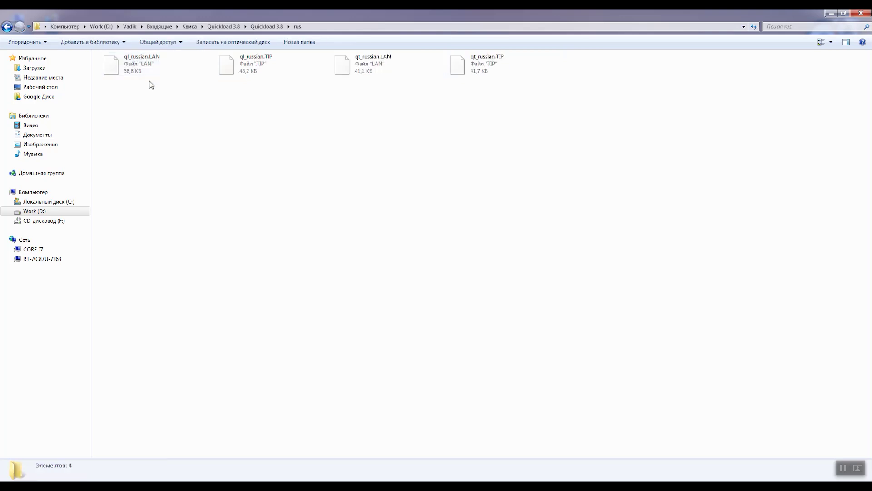
{"action": "key", "text": "BackSpace"}
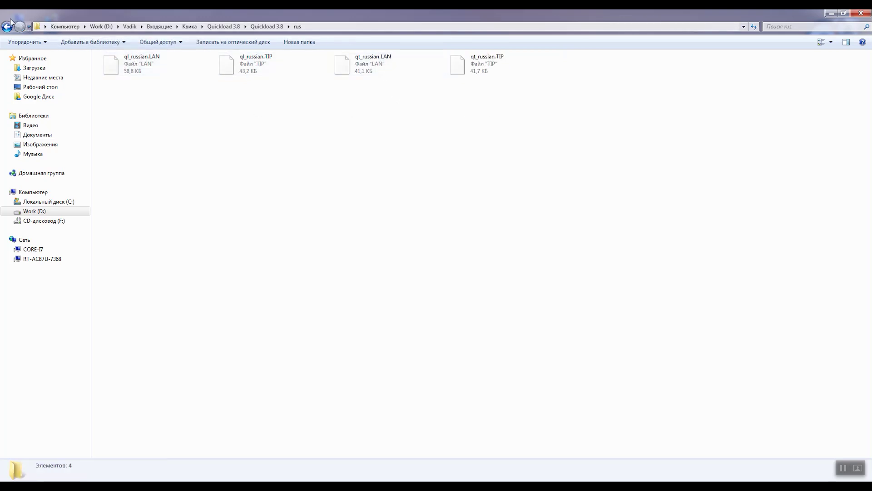
Reread the Russian language instructions in Readme.txt, close it, and go back up to the Квика folder.
{"action": "double_click", "coordinate": [348, 66]}
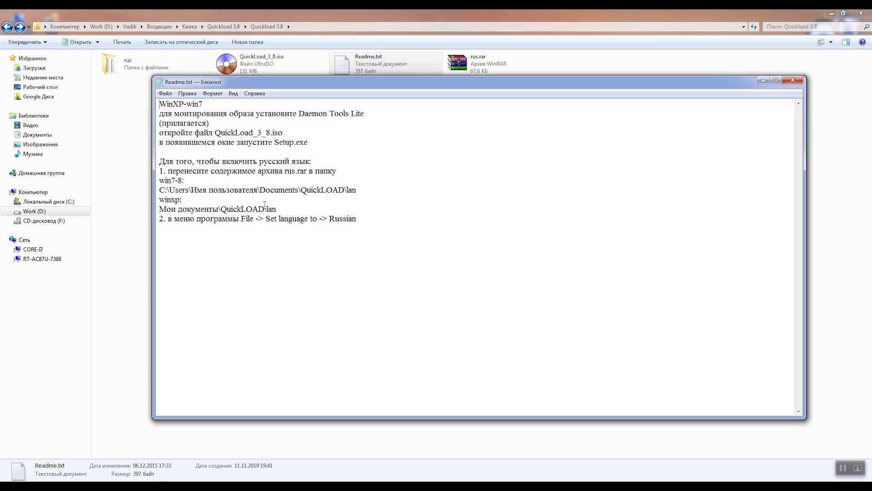
{"action": "left_click", "coordinate": [796, 82]}
{"action": "left_click", "coordinate": [223, 26]}
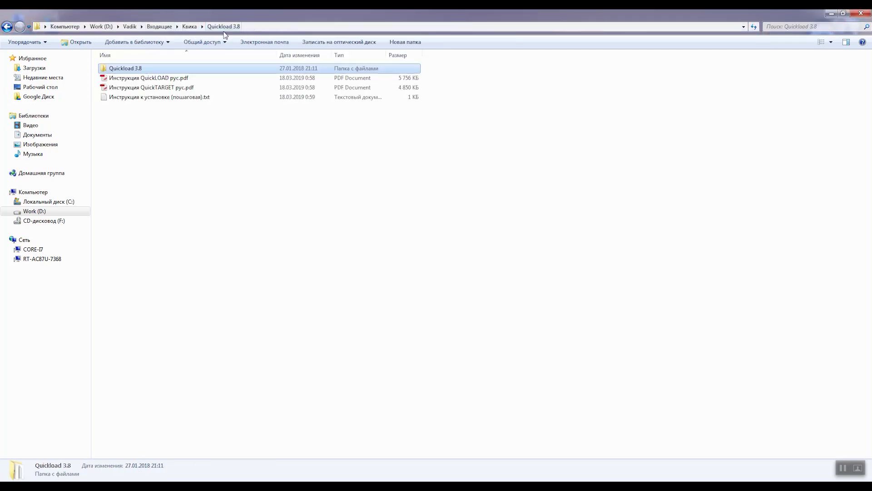
{"action": "left_click", "coordinate": [190, 26]}
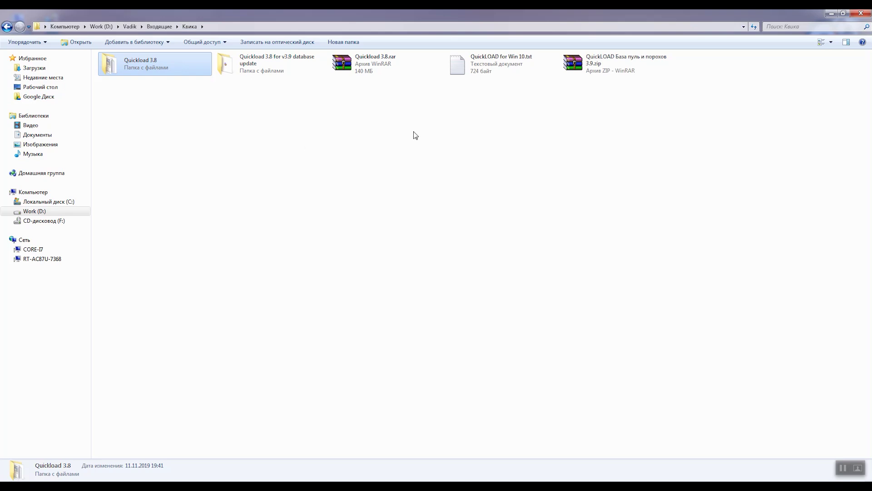
Delete the archives Quickload 3.8.rar and QuickLOAD База пуль и порохов 3.9.zip from the Квика folder.
{"action": "left_click", "coordinate": [373, 72]}
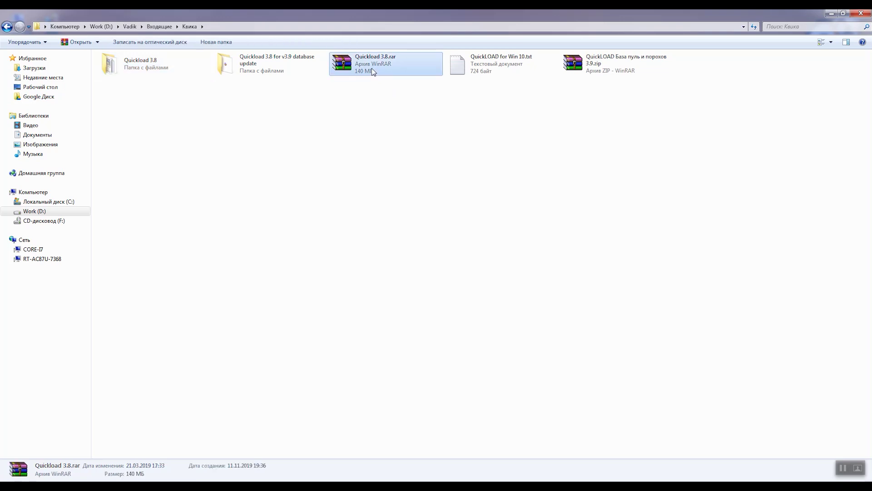
{"action": "key", "text": "Delete"}
{"action": "key", "text": "Return"}
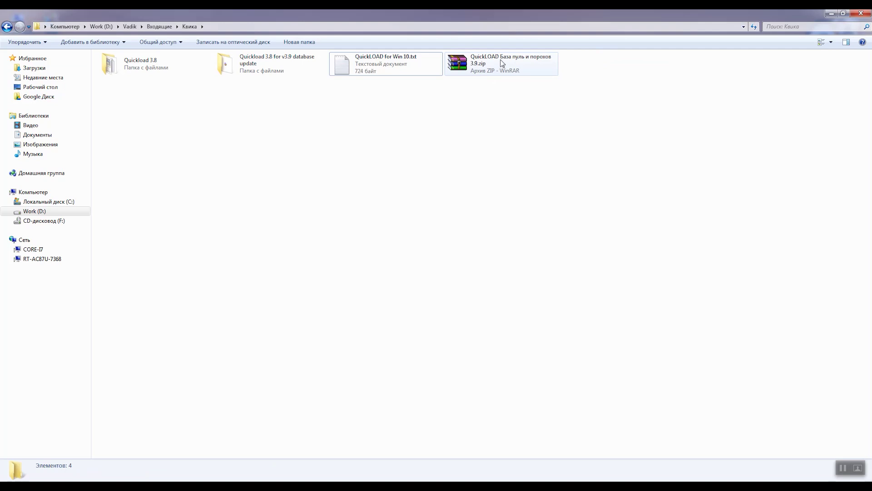
{"action": "left_click", "coordinate": [486, 67]}
{"action": "key", "text": "Delete"}
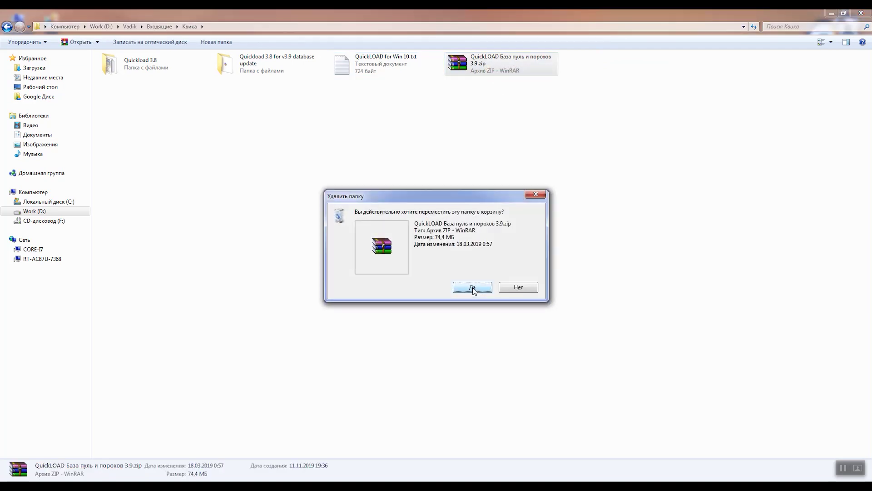
{"action": "left_click", "coordinate": [472, 287]}
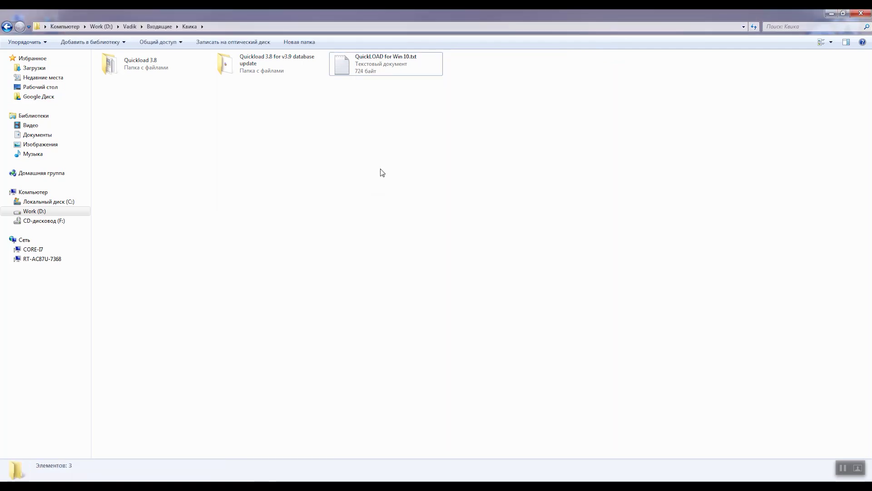
Review the contents of the database update folder and of the outer Quickload 3.8 folder.
{"action": "double_click", "coordinate": [245, 61]}
{"action": "left_click", "coordinate": [6, 27]}
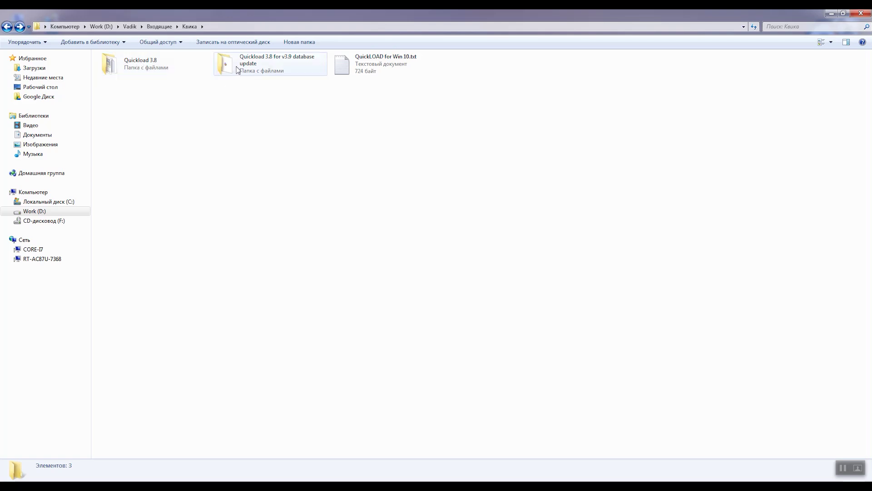
{"action": "mouse_move", "coordinate": [269, 63]}
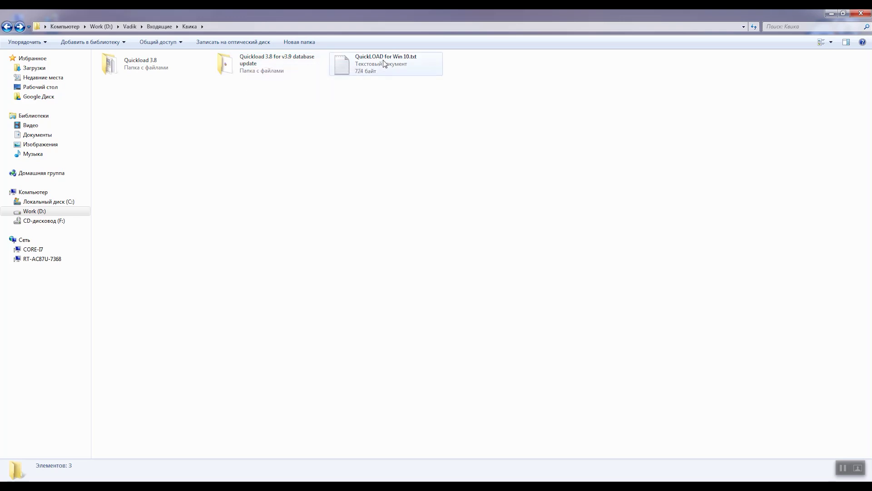
{"action": "mouse_move", "coordinate": [384, 65]}
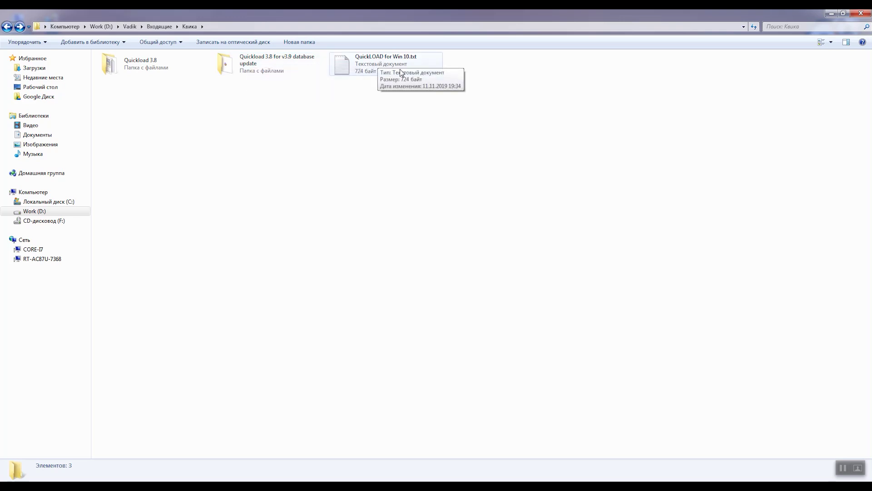
{"action": "double_click", "coordinate": [156, 68]}
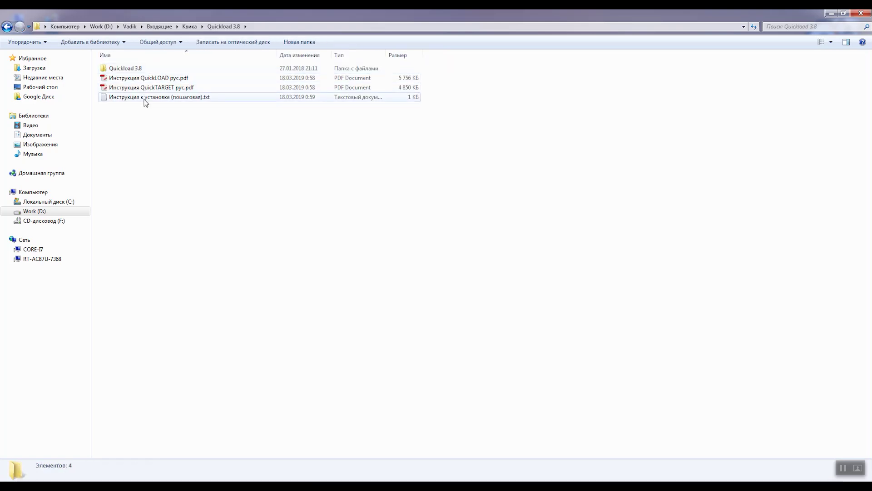
{"action": "left_click", "coordinate": [6, 19]}
{"action": "left_click", "coordinate": [6, 27]}
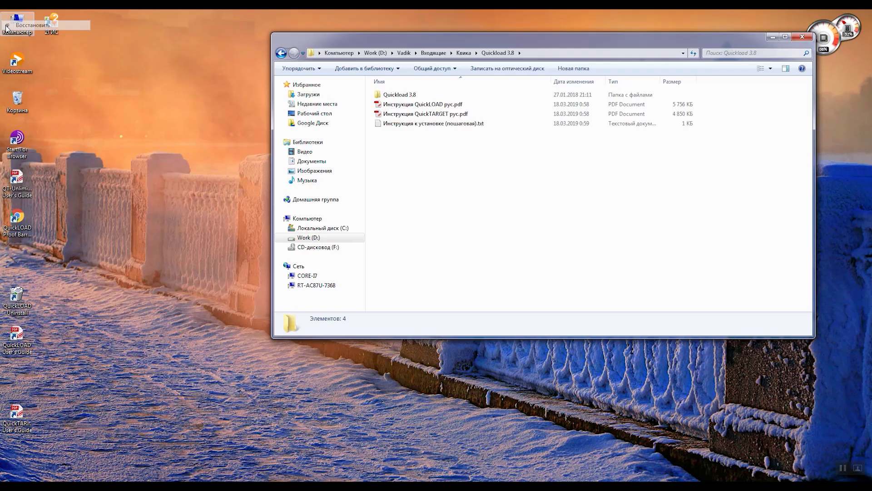
{"action": "double_click", "coordinate": [440, 40]}
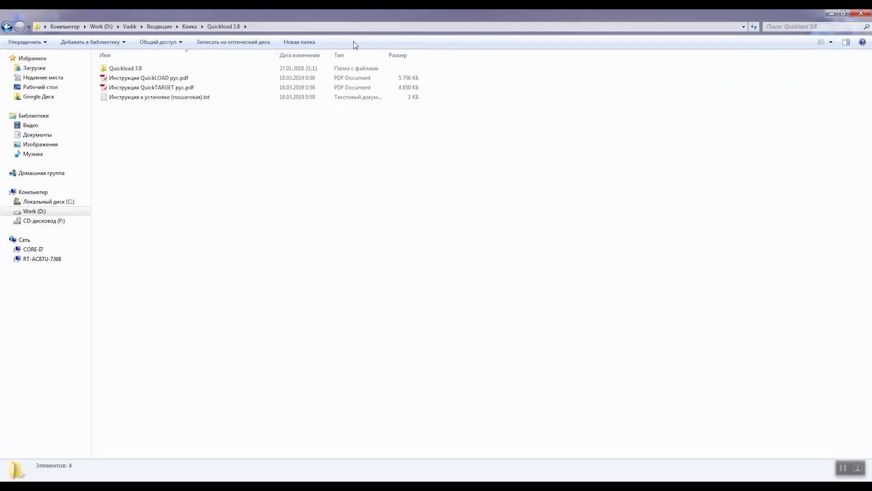
Go back to the Квика folder and minimize its window to reveal the desktop.
{"action": "left_click", "coordinate": [190, 26]}
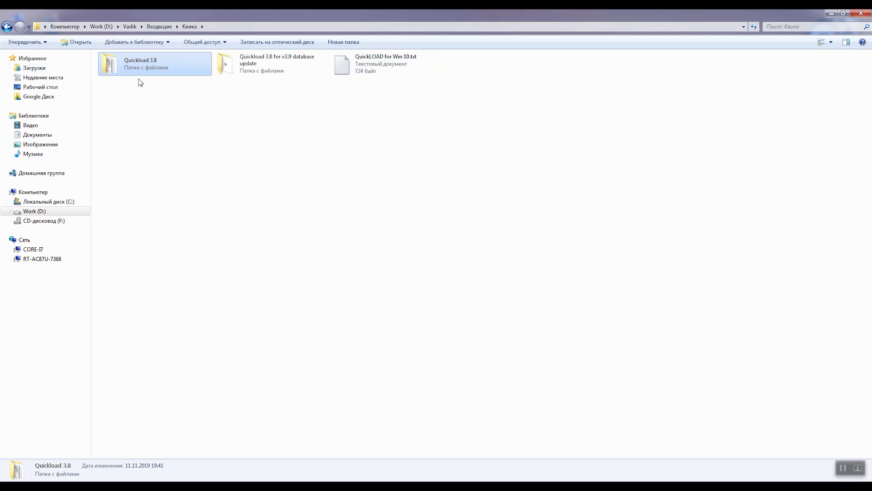
{"action": "left_click", "coordinate": [831, 14]}
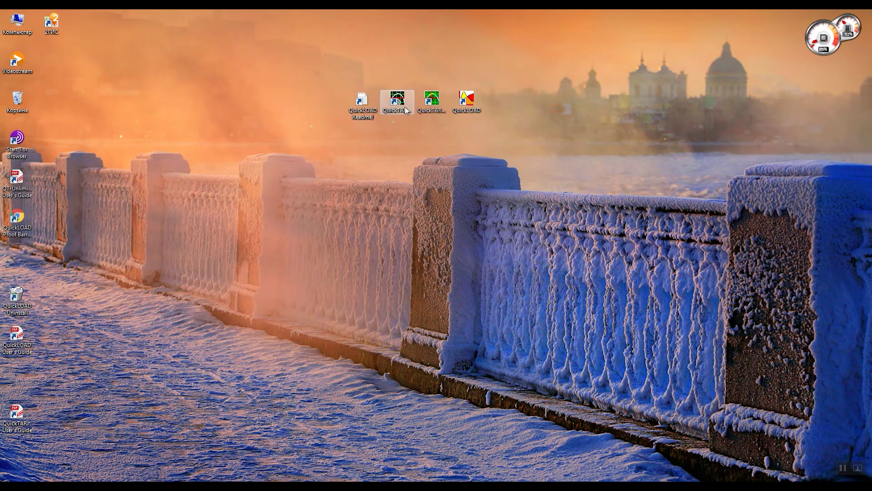